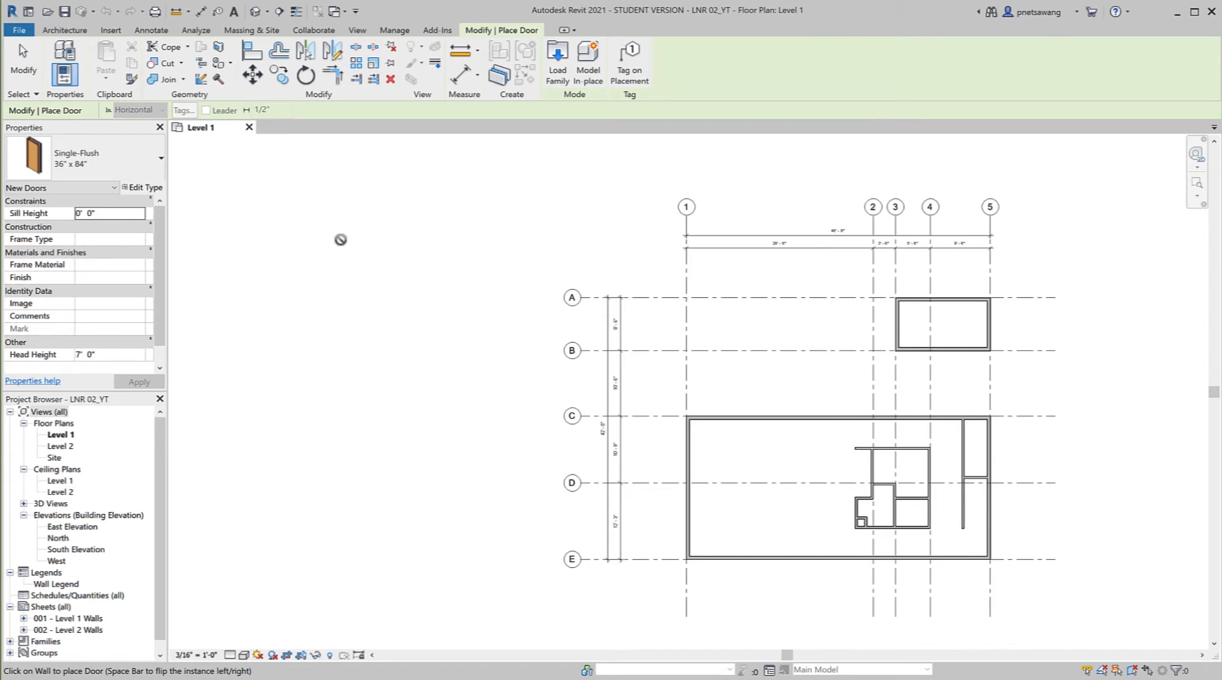
Place a Single-Flush 36" x 84" door centred in the small room's grid B wall, swinging into the room
{"action": "left_click", "coordinate": [135, 159]}
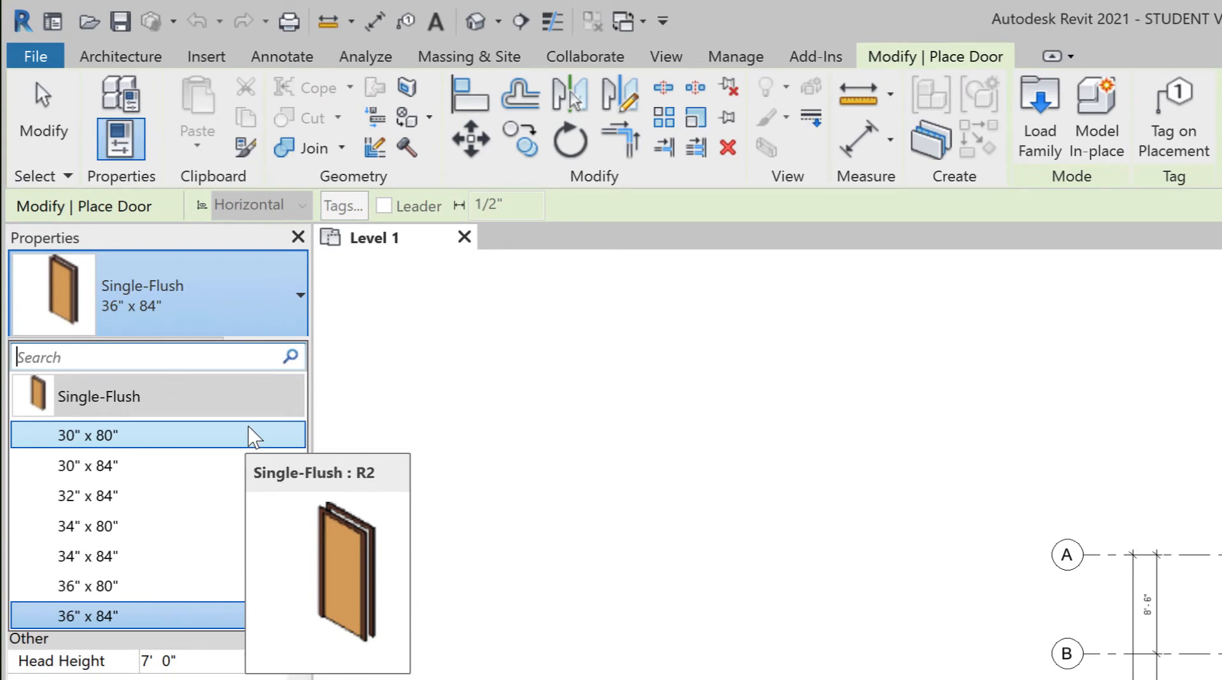
{"action": "left_click", "coordinate": [207, 615]}
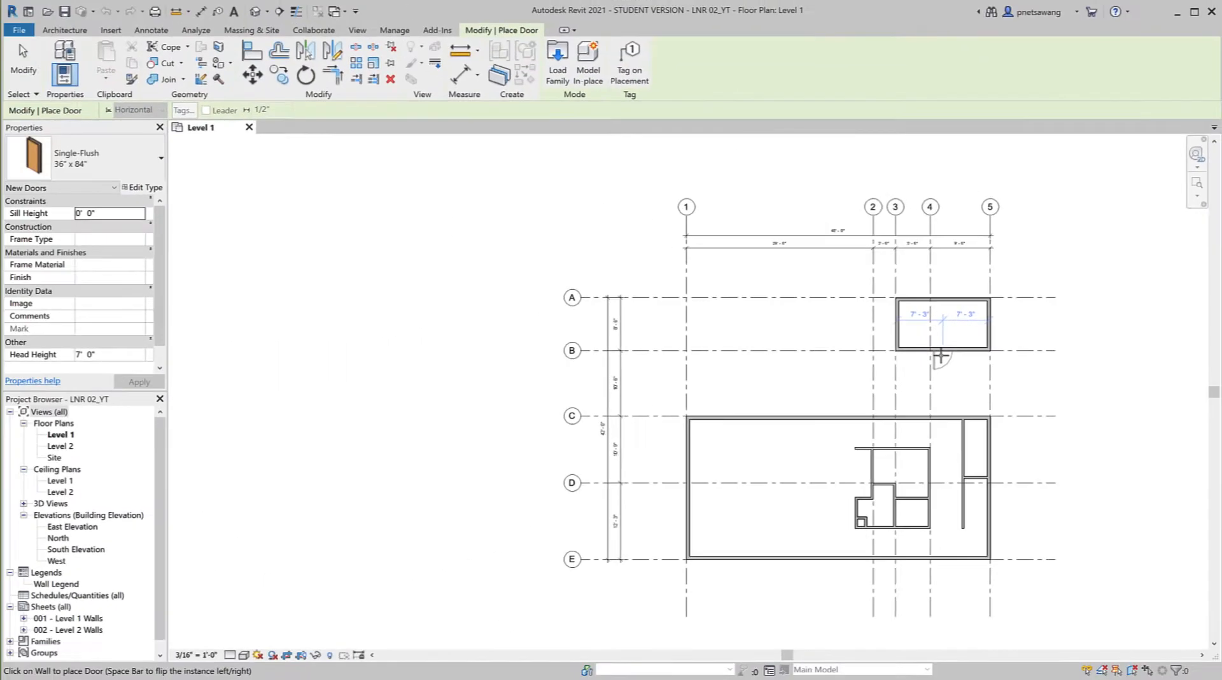
{"action": "scroll", "coordinate": [942, 355], "scroll_direction": "down", "scroll_amount": 1}
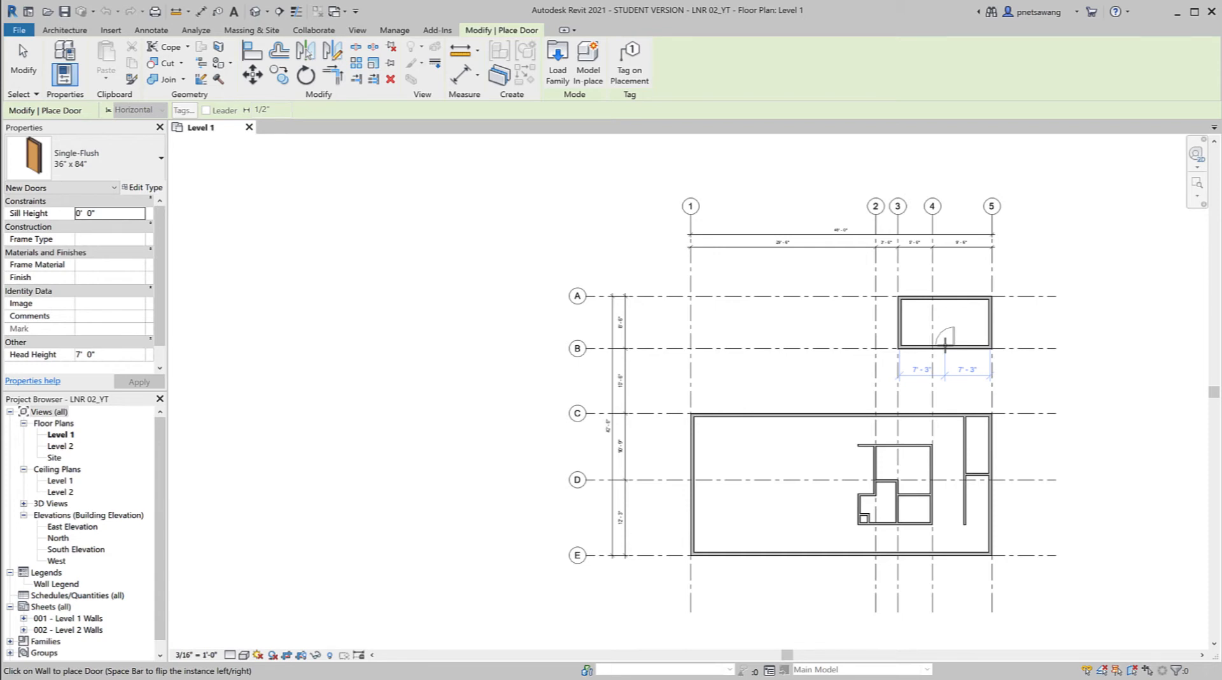
{"action": "left_click", "coordinate": [945, 345]}
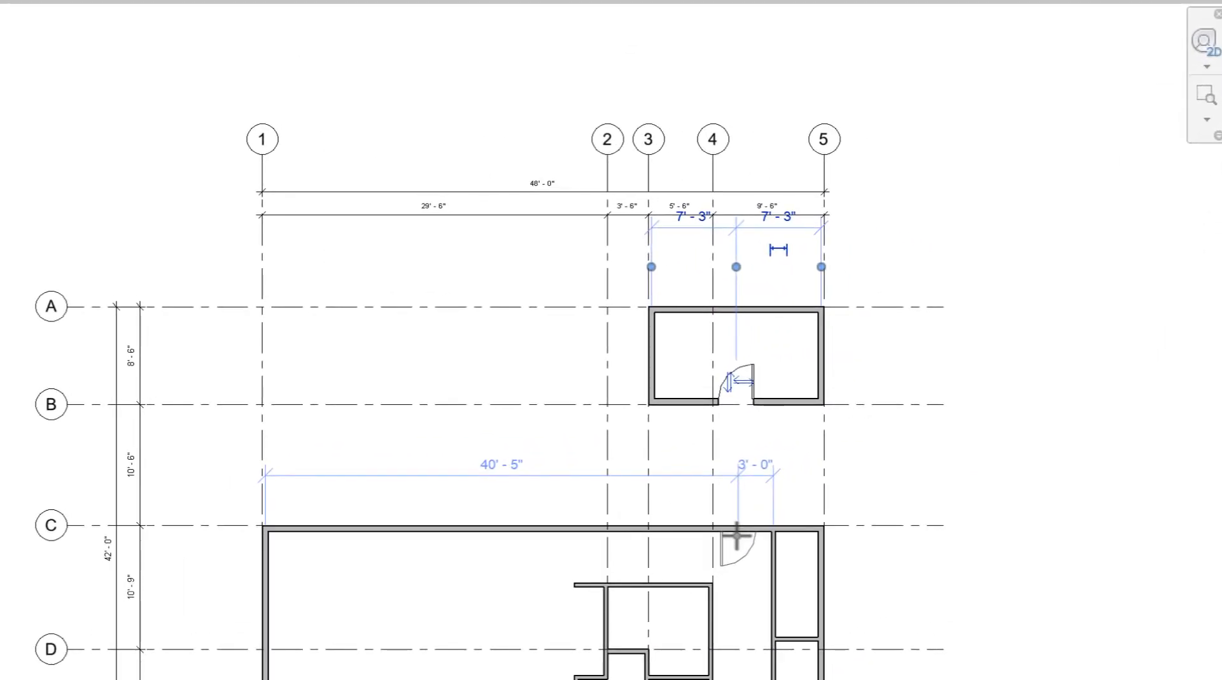
Place a second 36" x 84" door with flipped hand in the large building's grid C wall, opposite the first door
{"action": "key", "text": "space"}
{"action": "left_click", "coordinate": [736, 536]}
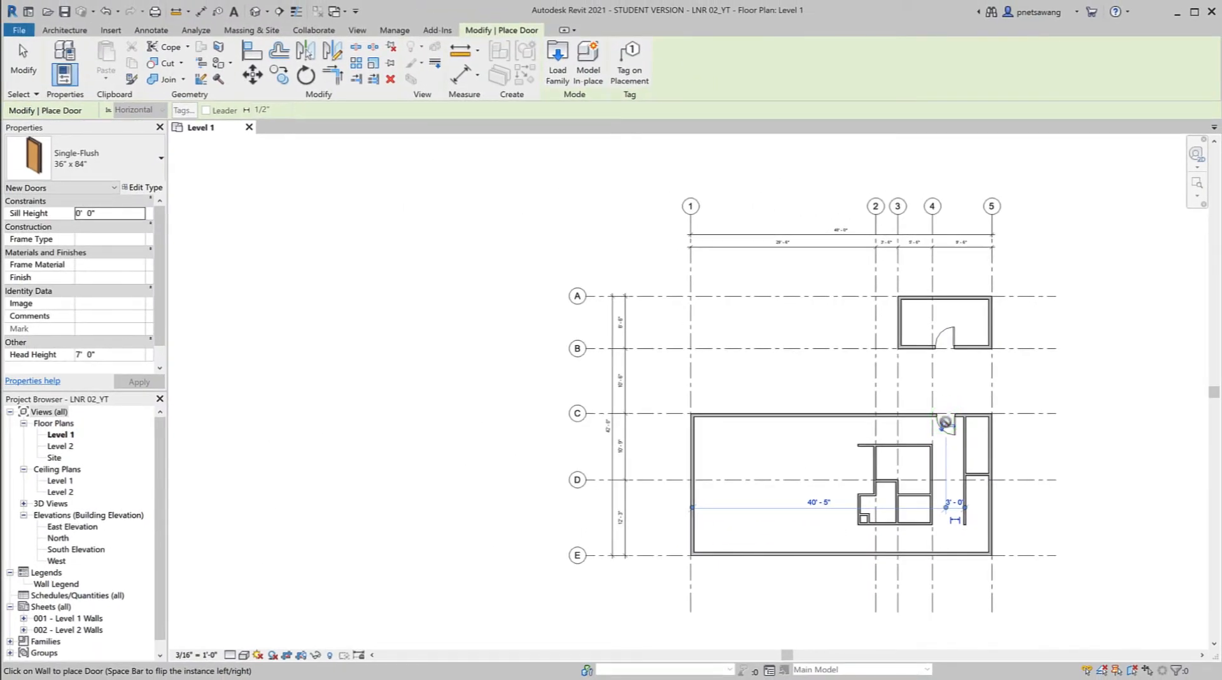
{"action": "key", "text": "Escape"}
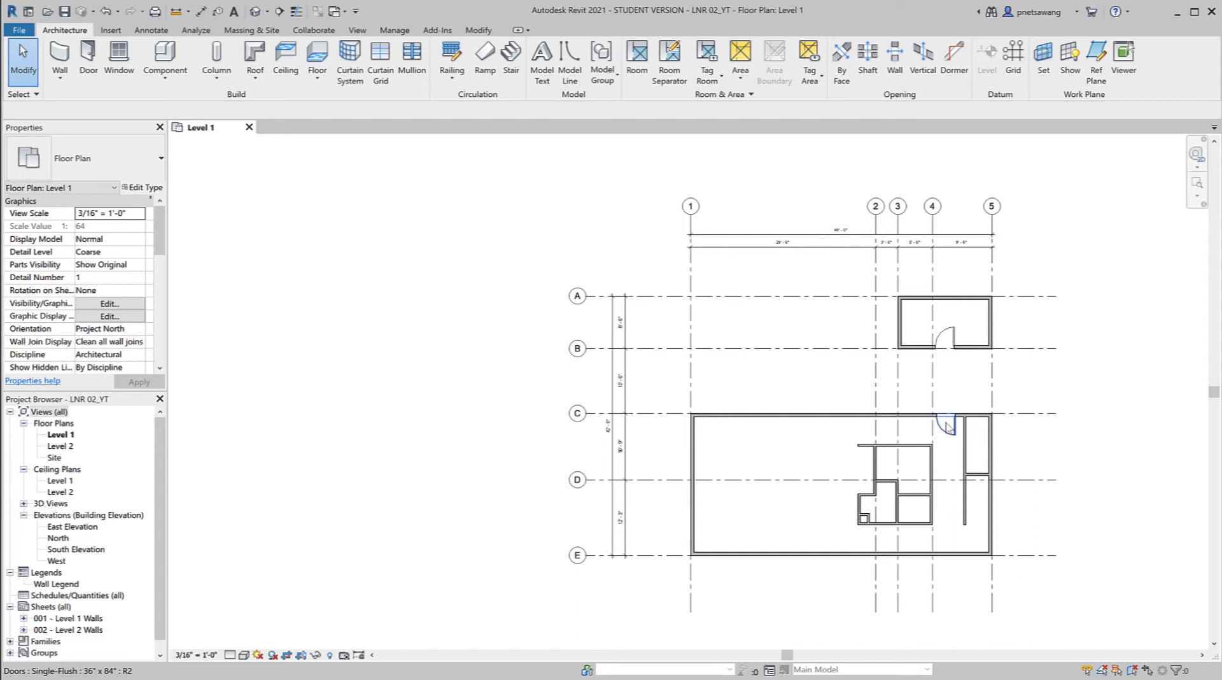
{"action": "left_click", "coordinate": [86, 51]}
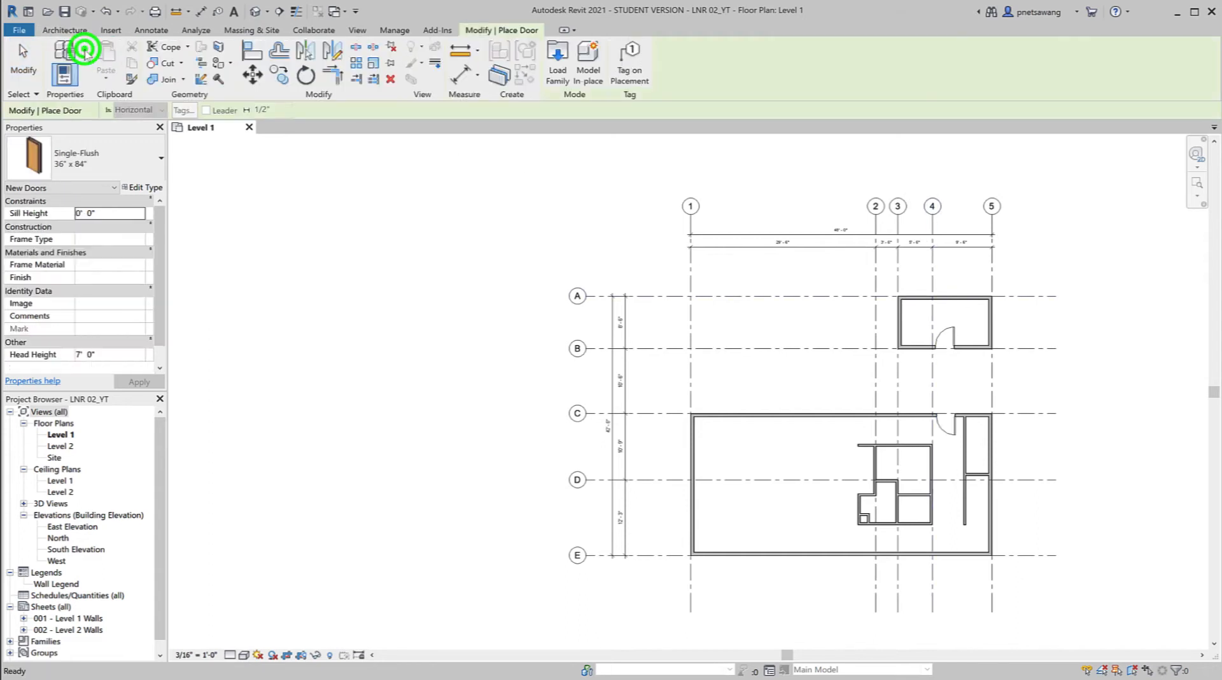
{"action": "left_click", "coordinate": [127, 166]}
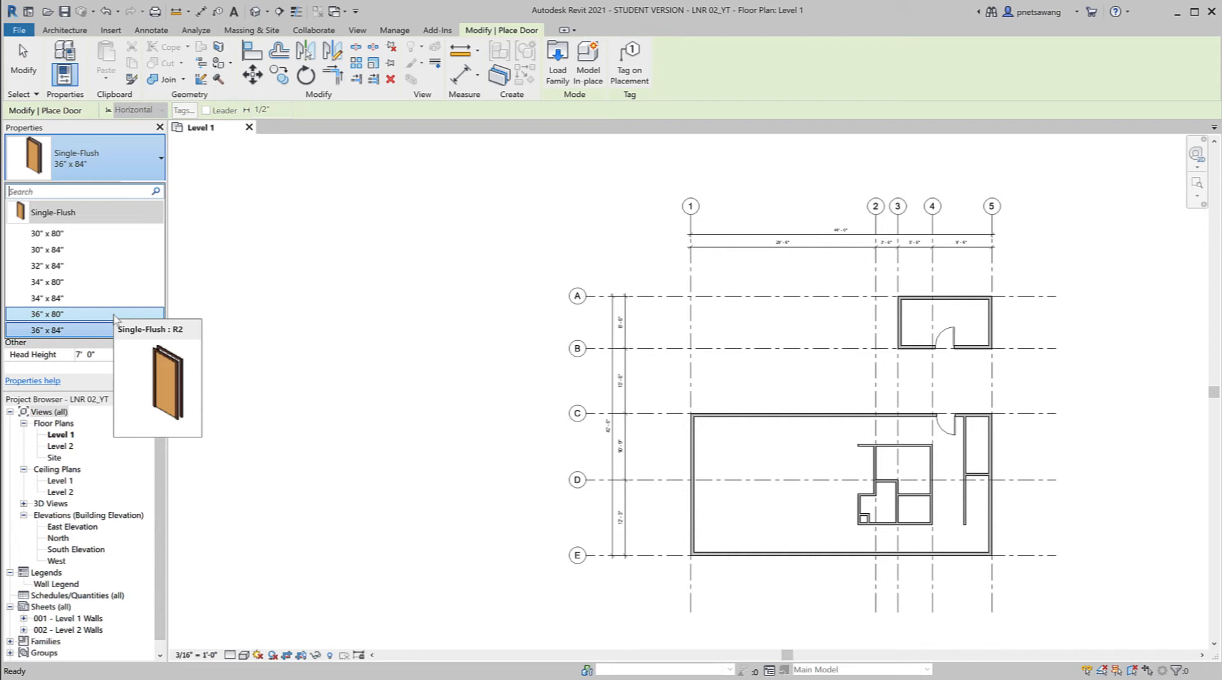
{"action": "left_click", "coordinate": [115, 313]}
{"action": "key", "text": "Escape"}
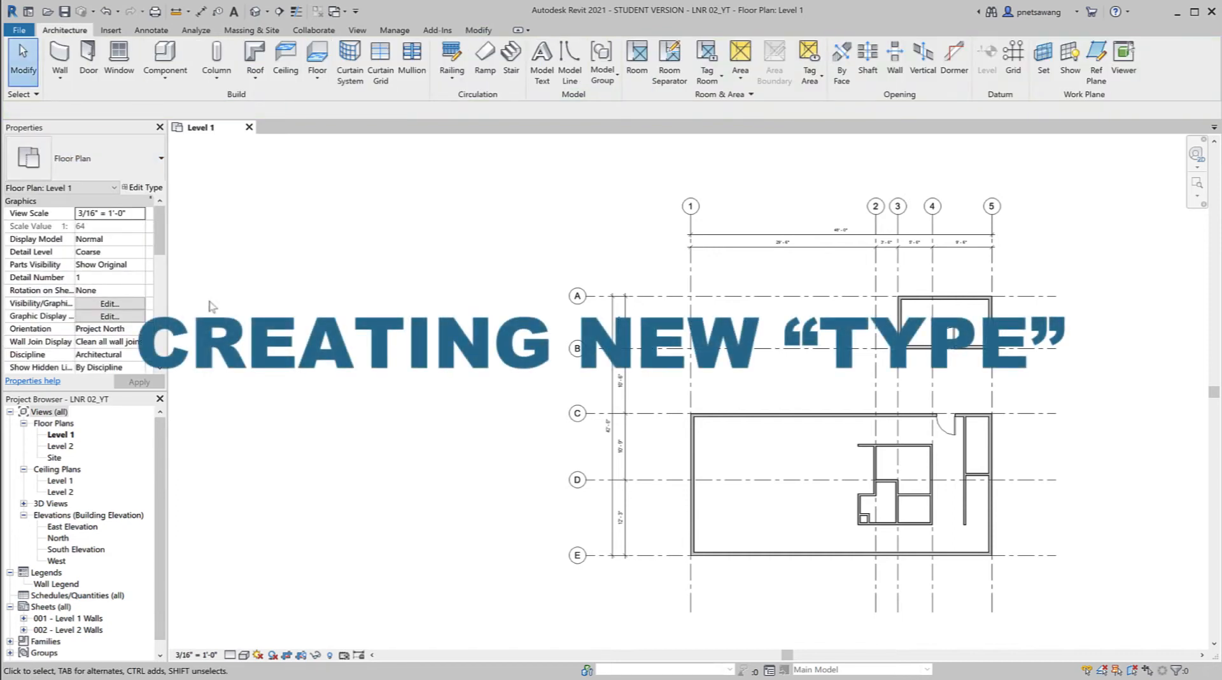
Duplicate the type of the door in the grid C wall and name the new type 36" x 96"
{"action": "left_click", "coordinate": [951, 438]}
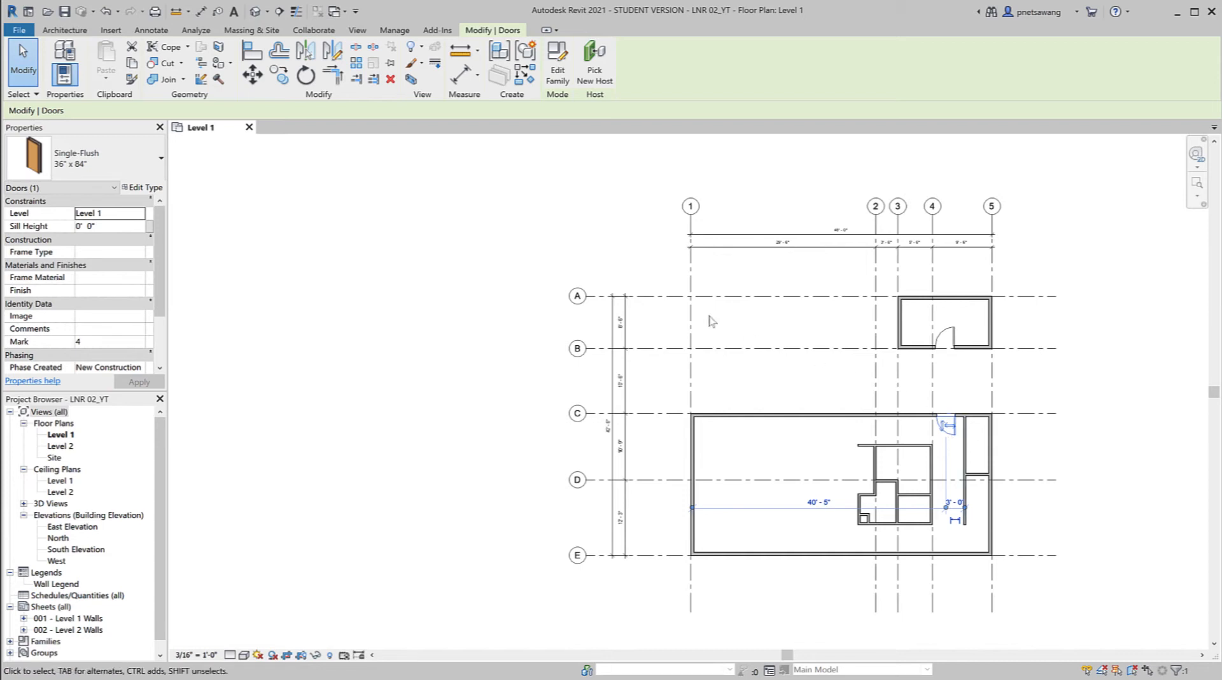
{"action": "left_click", "coordinate": [152, 188]}
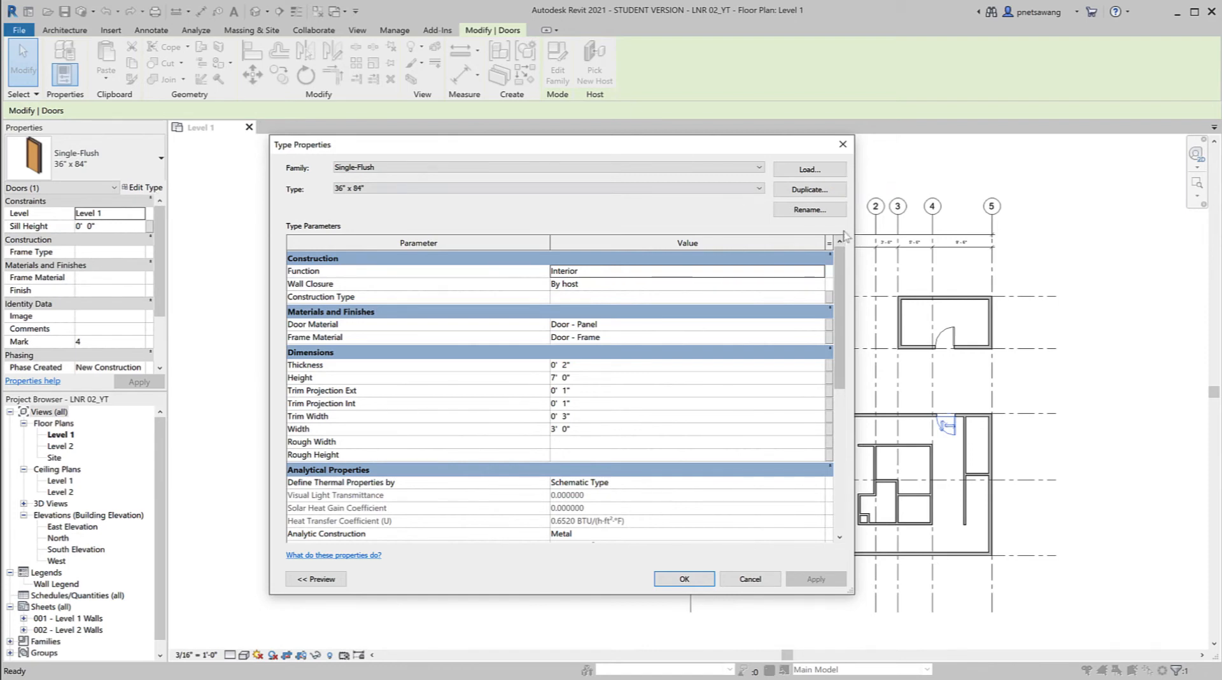
{"action": "left_click", "coordinate": [820, 190]}
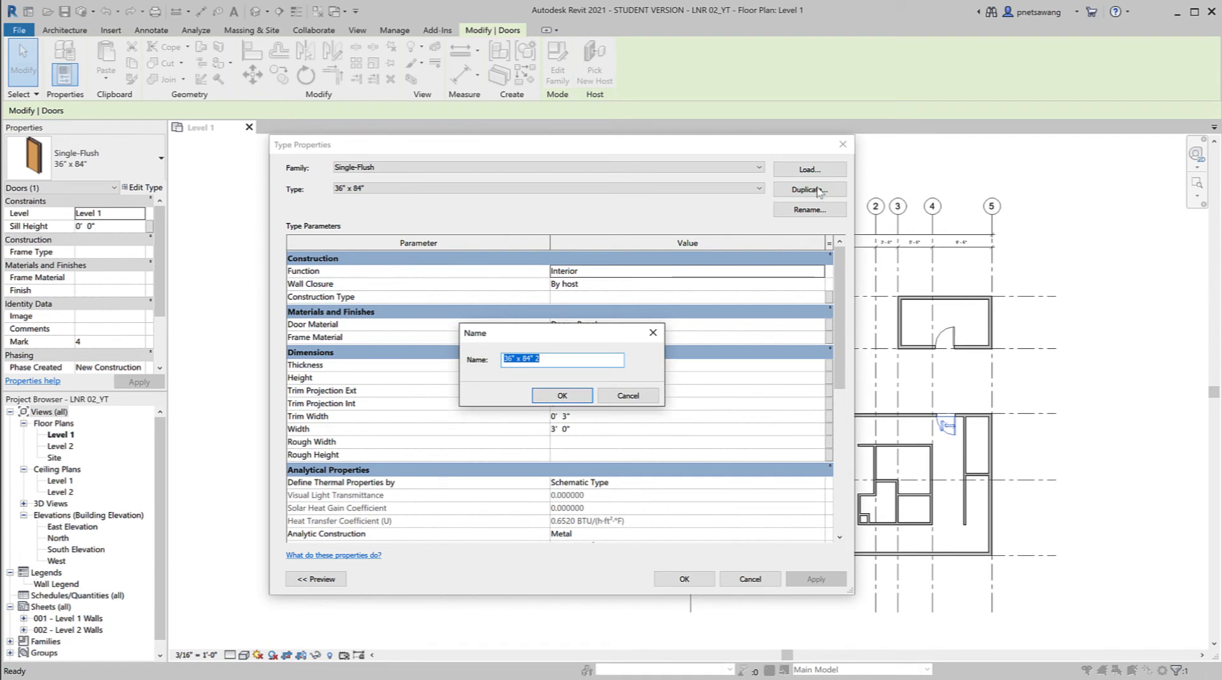
{"action": "left_click", "coordinate": [548, 352]}
{"action": "left_click_drag", "start_coordinate": [523, 359], "coordinate": [575, 361]}
{"action": "type", "text": "96\""}
{"action": "left_click", "coordinate": [573, 396]}
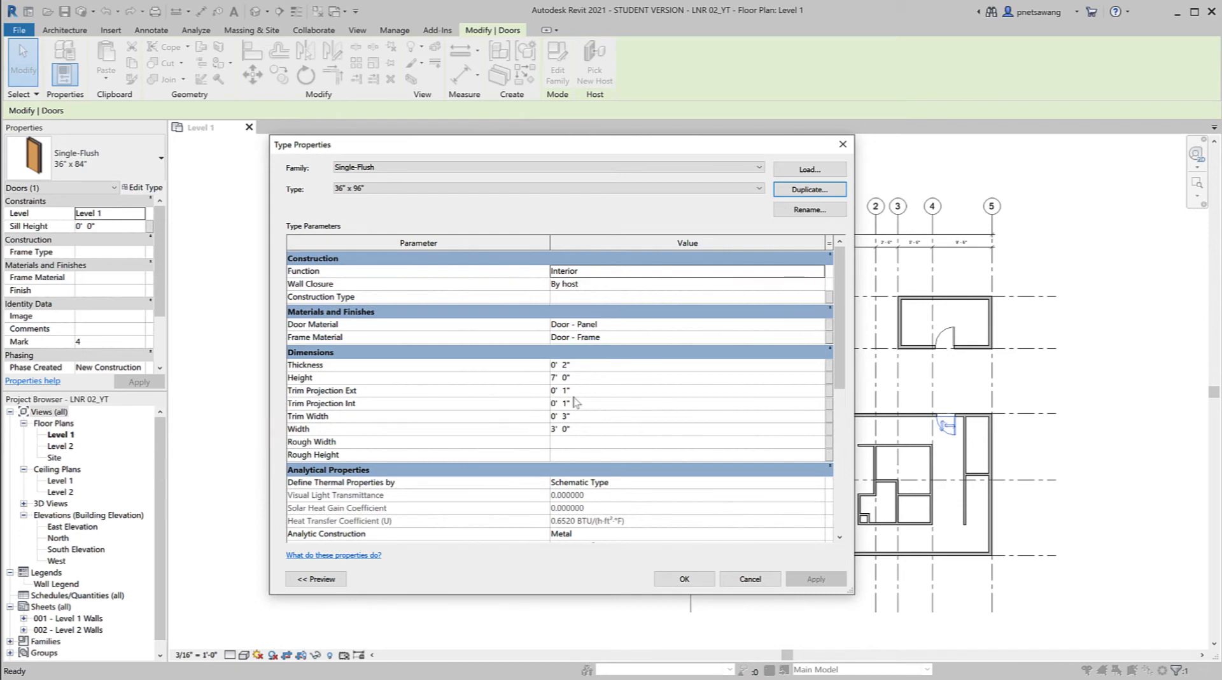
Set the new door type's height to 8' 0" and apply the type properties
{"action": "left_click", "coordinate": [583, 378]}
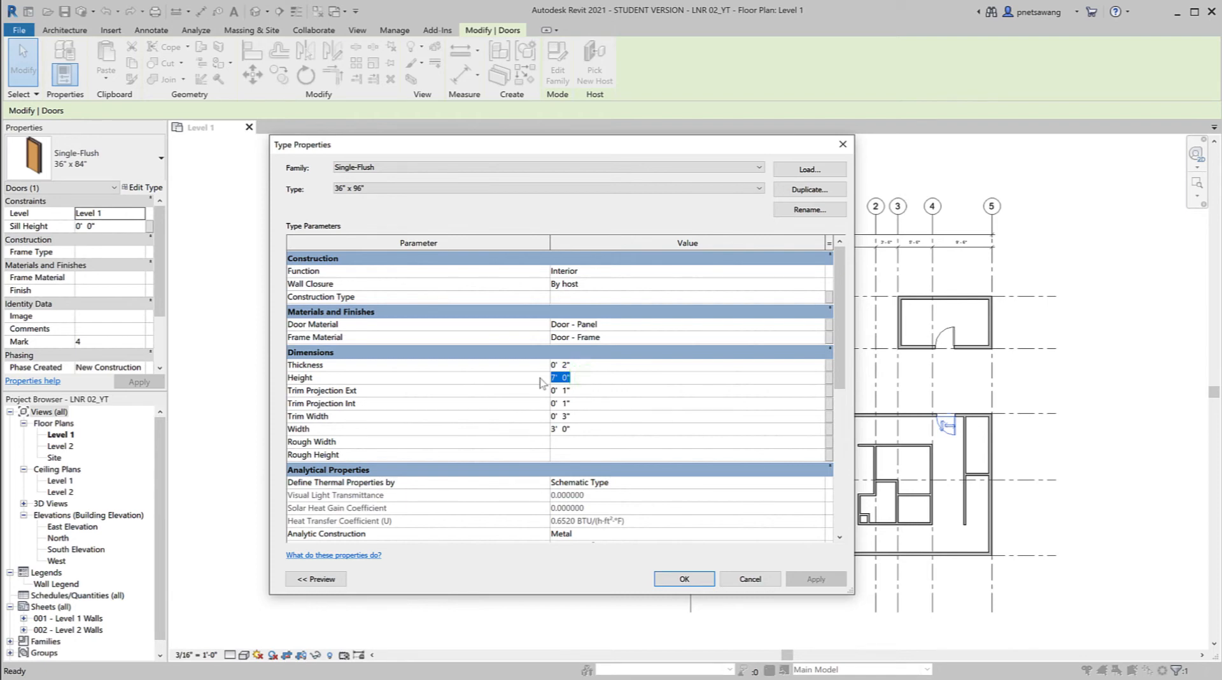
{"action": "type", "text": "8"}
{"action": "key", "text": "Return"}
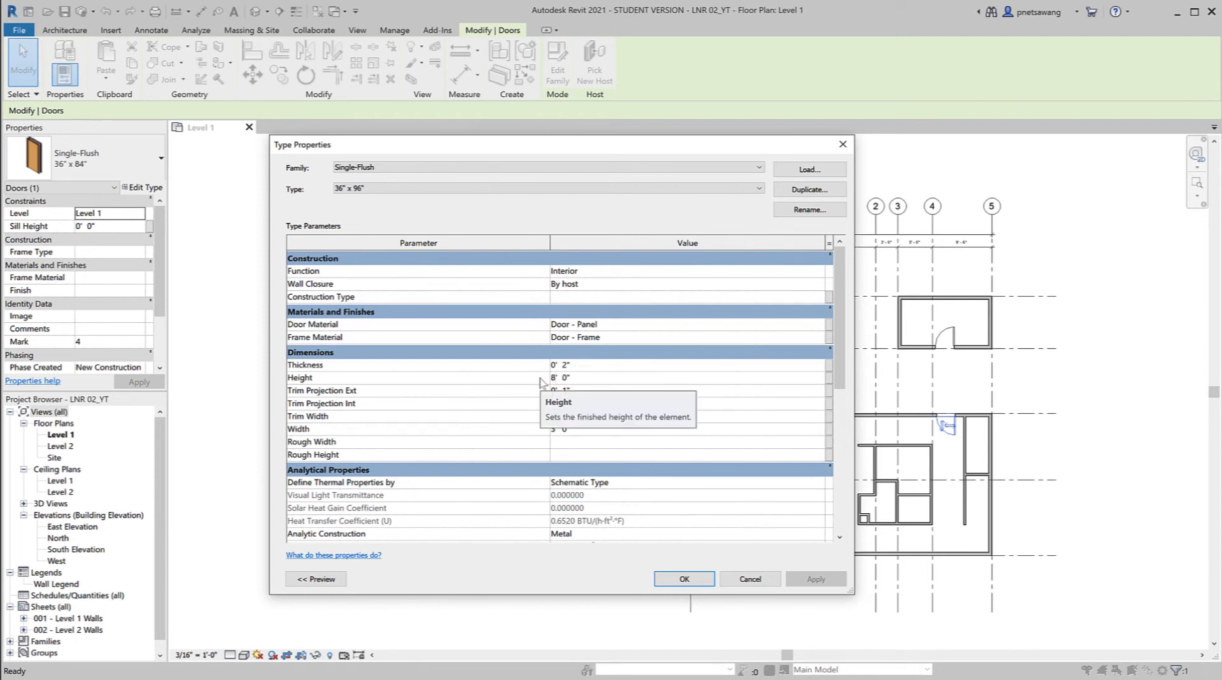
{"action": "left_click", "coordinate": [690, 577]}
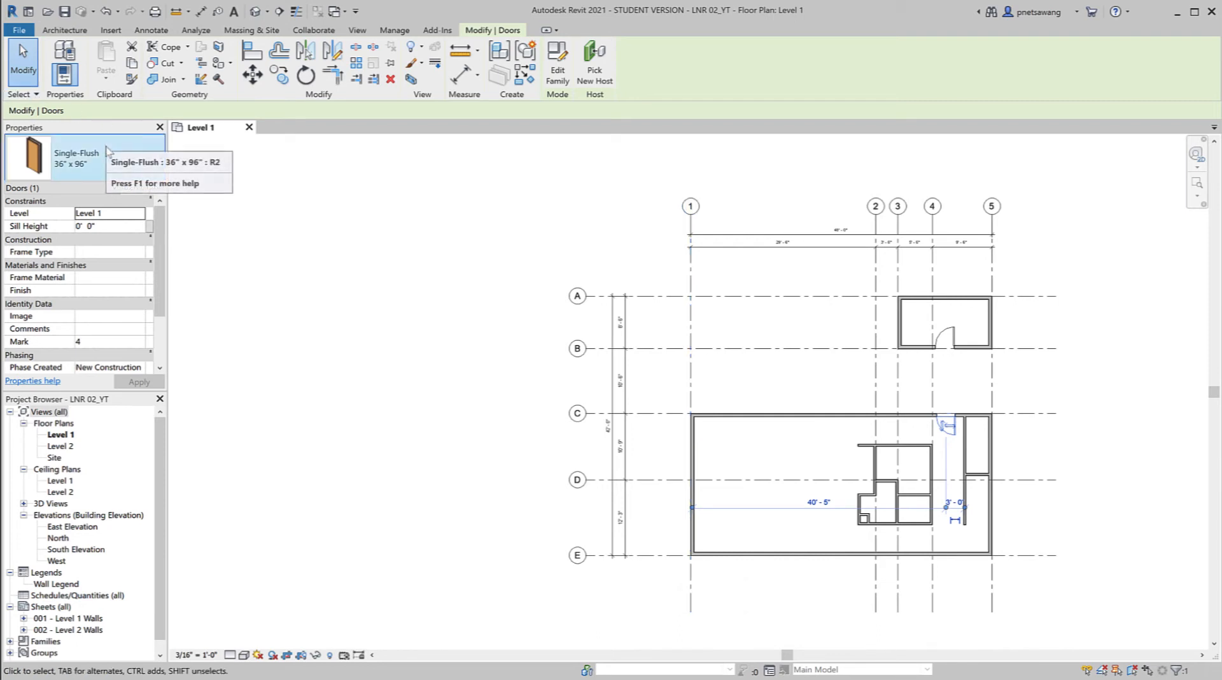
Check the list of available door types and examine the grid C door in the default 3D view
{"action": "left_click", "coordinate": [106, 148]}
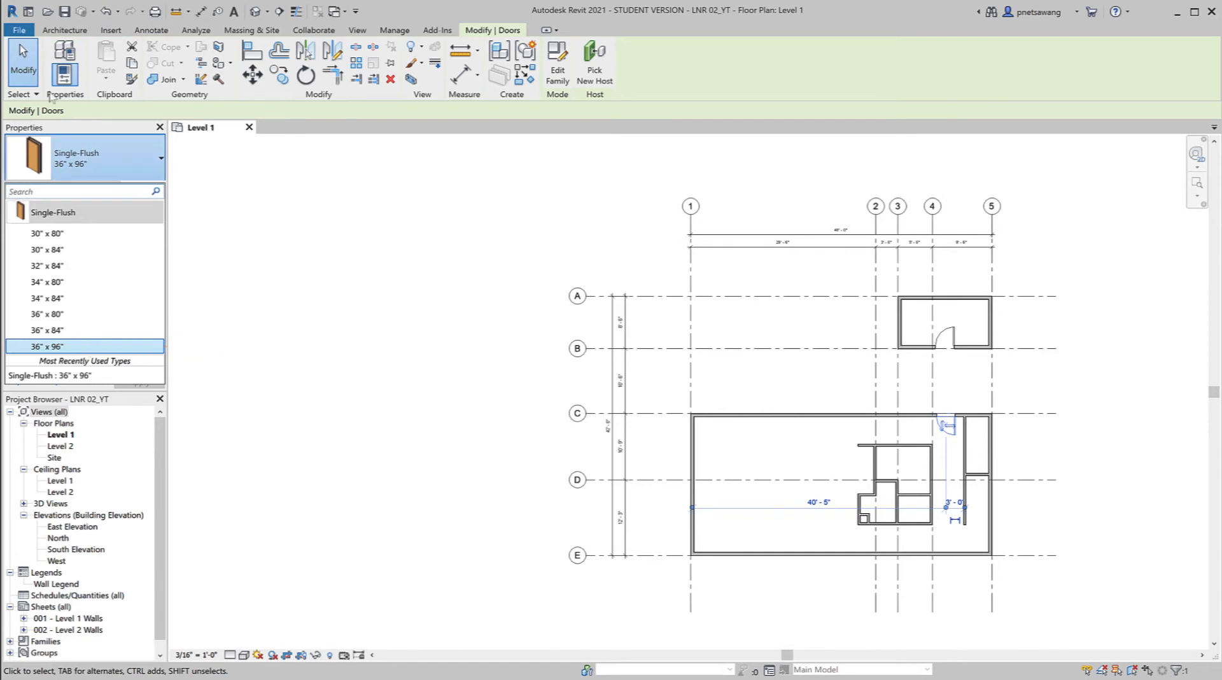
{"action": "left_click", "coordinate": [25, 57]}
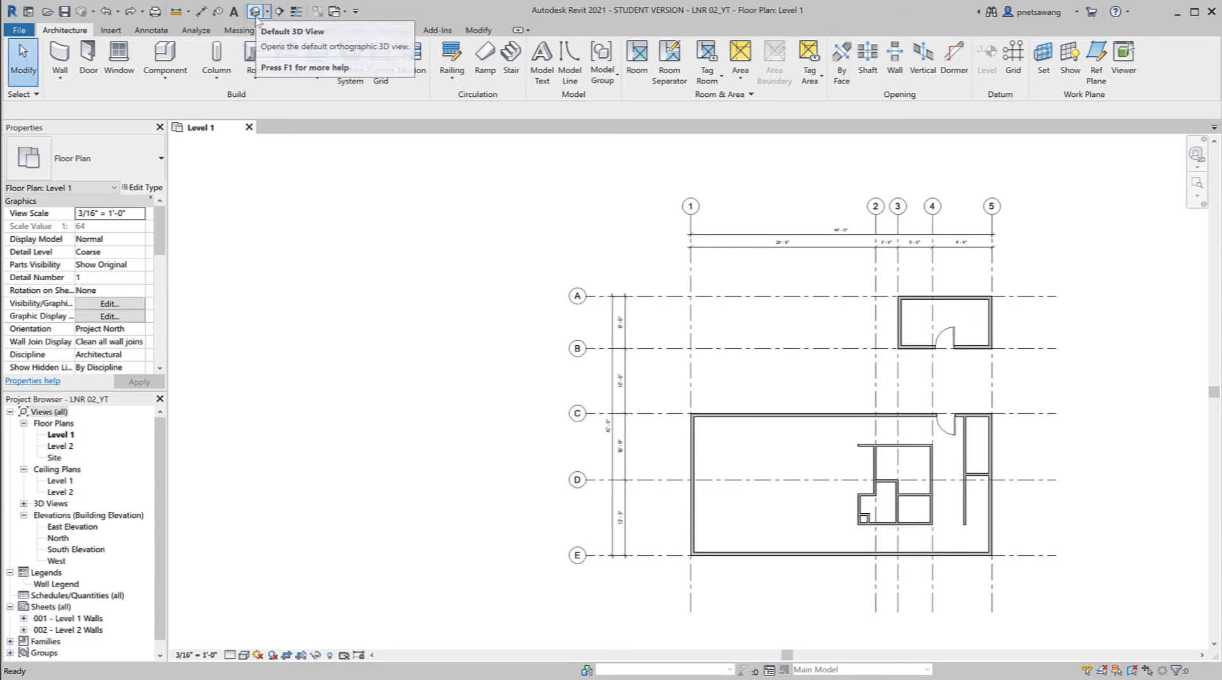
{"action": "left_click", "coordinate": [255, 12]}
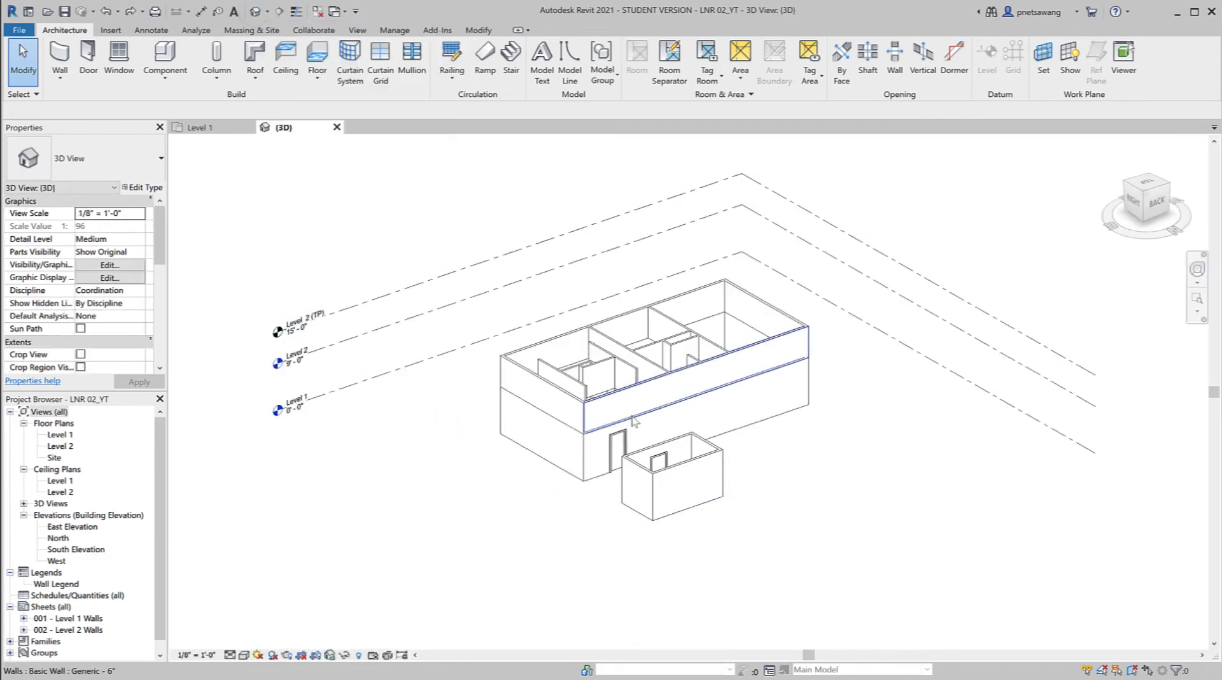
{"action": "left_click", "coordinate": [623, 439]}
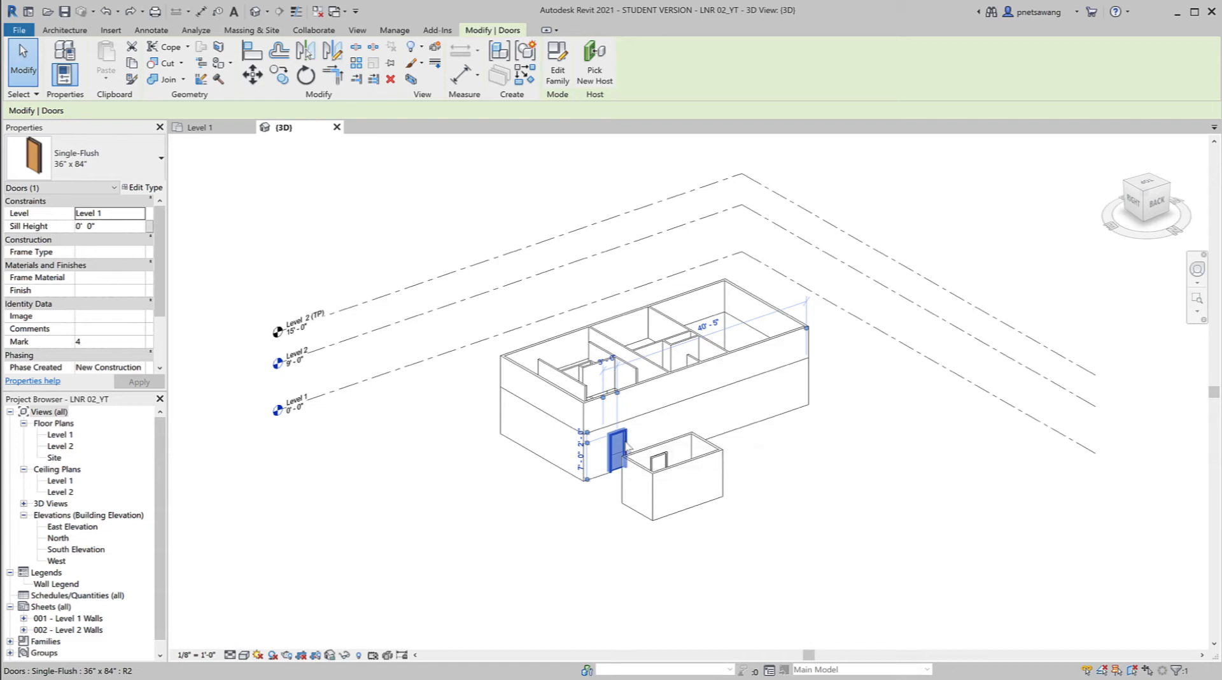
Draw a vertical building section on the Level 1 plan, passing through both doors from above grid A to below grid E
{"action": "left_click", "coordinate": [217, 128]}
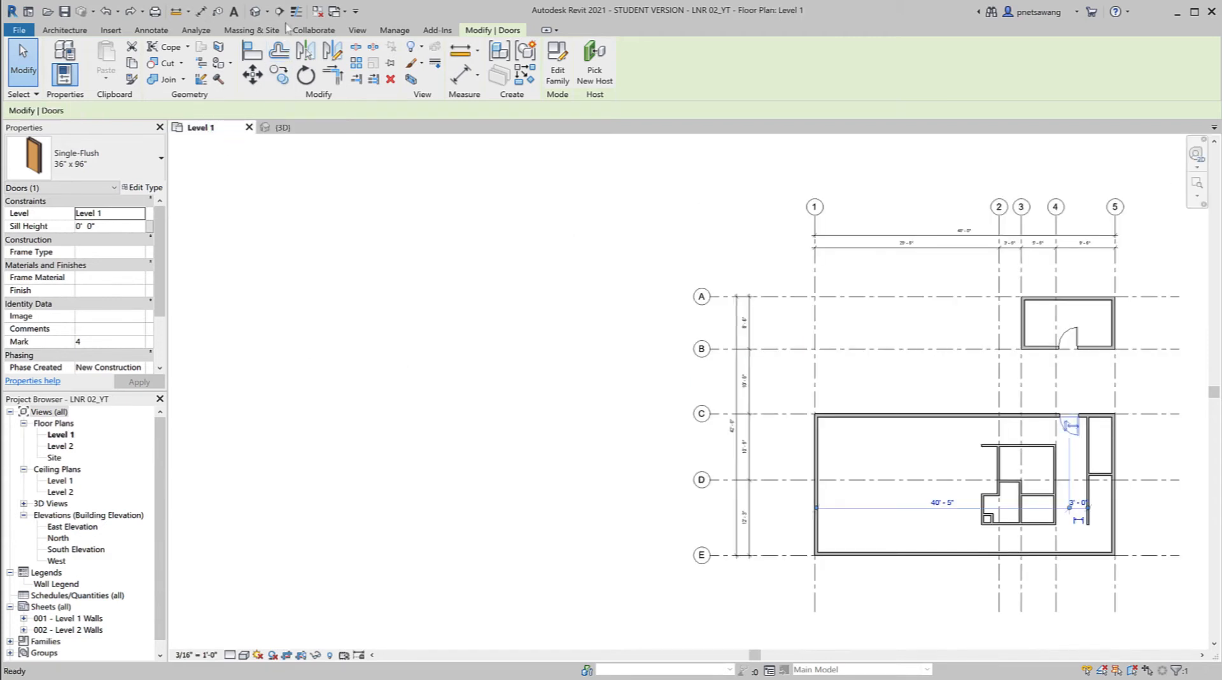
{"action": "left_click", "coordinate": [282, 13]}
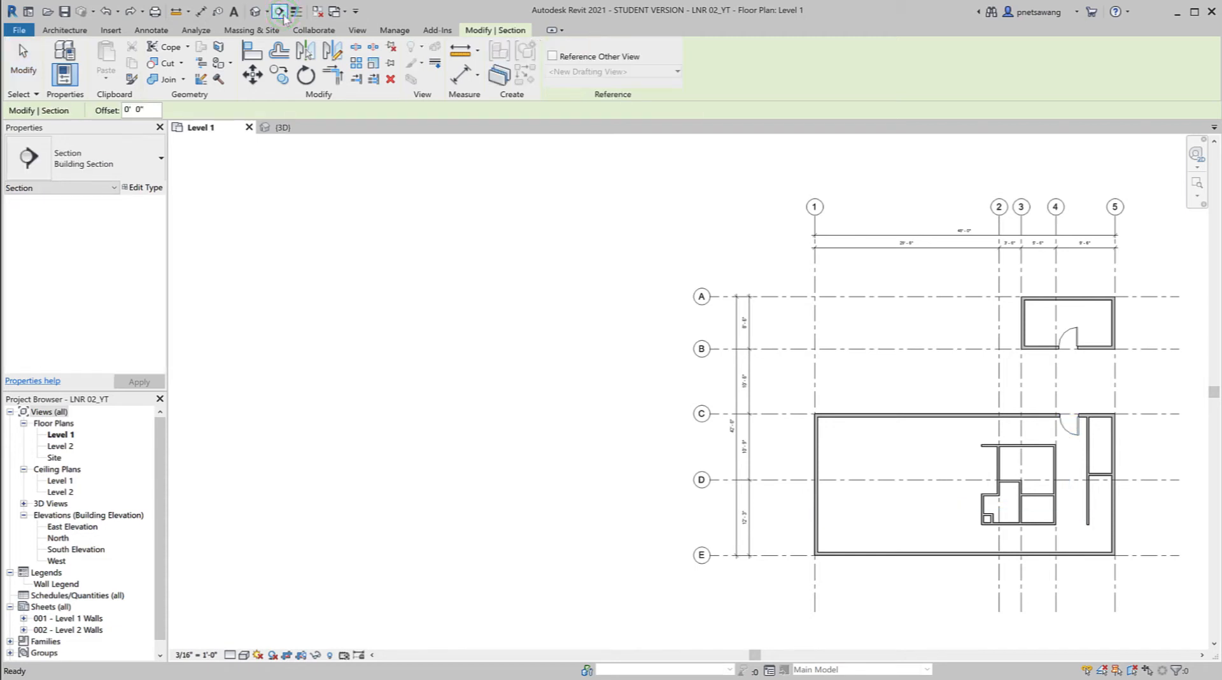
{"action": "left_click", "coordinate": [1068, 278]}
{"action": "left_click", "coordinate": [1063, 585]}
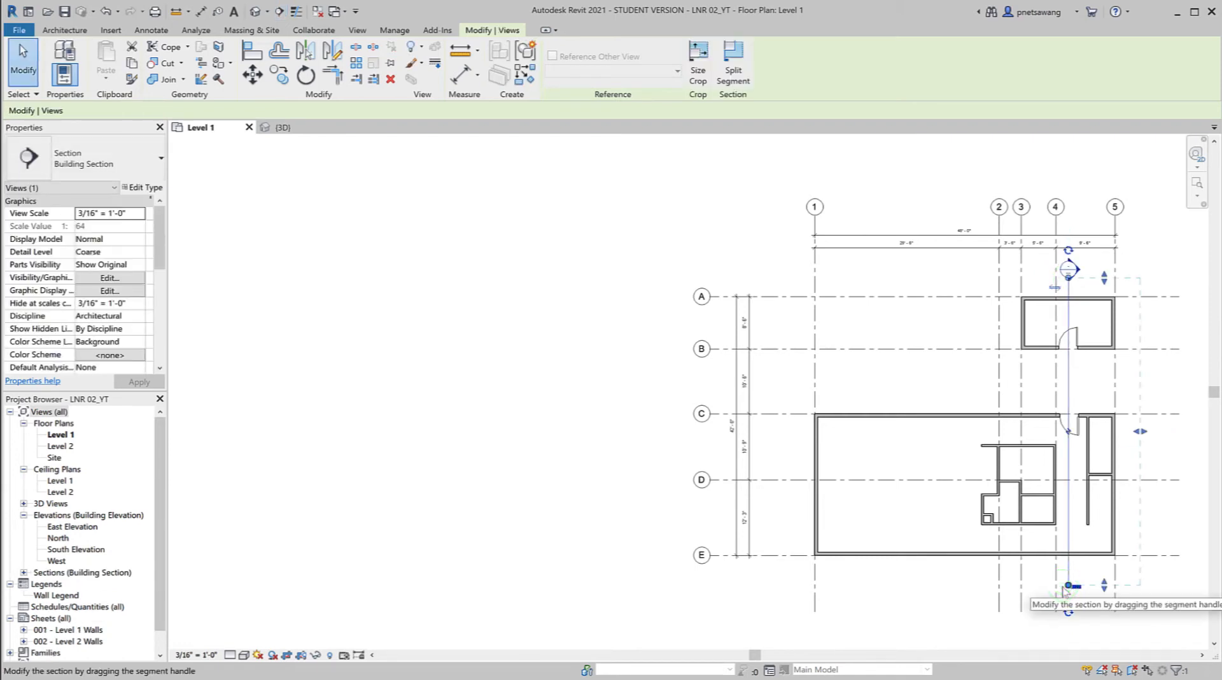
{"action": "key", "text": "Escape"}
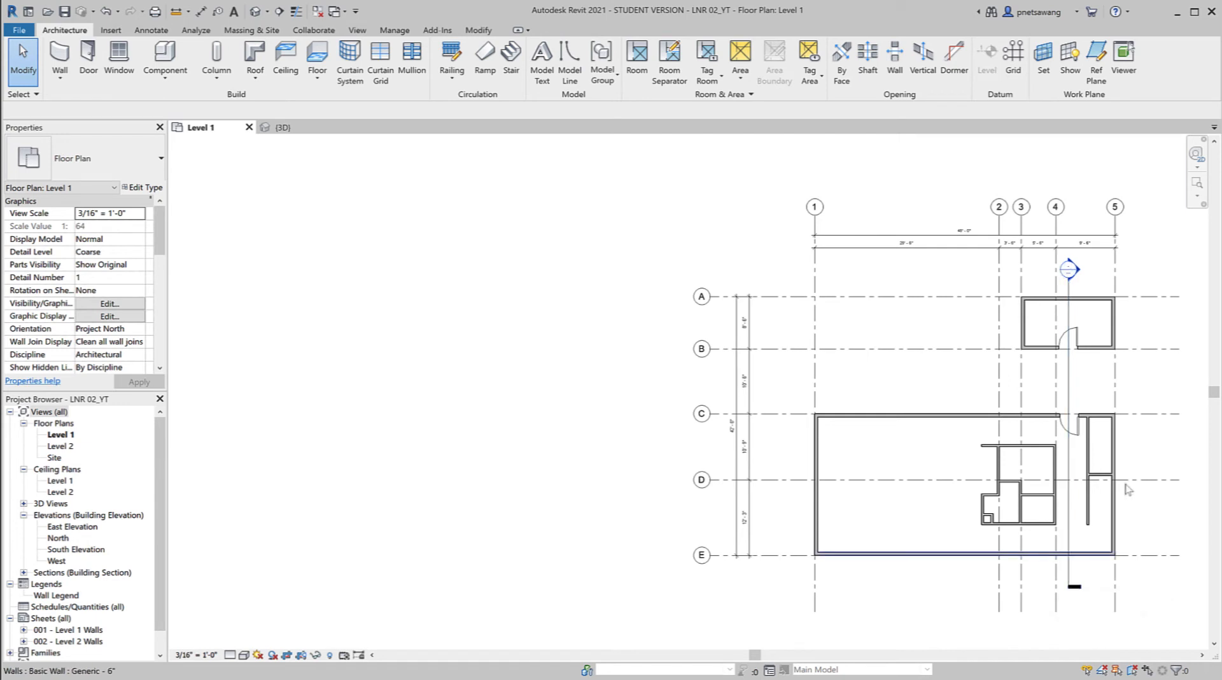
Open the new section view and compare the door types on grids C and B
{"action": "double_click", "coordinate": [1071, 269]}
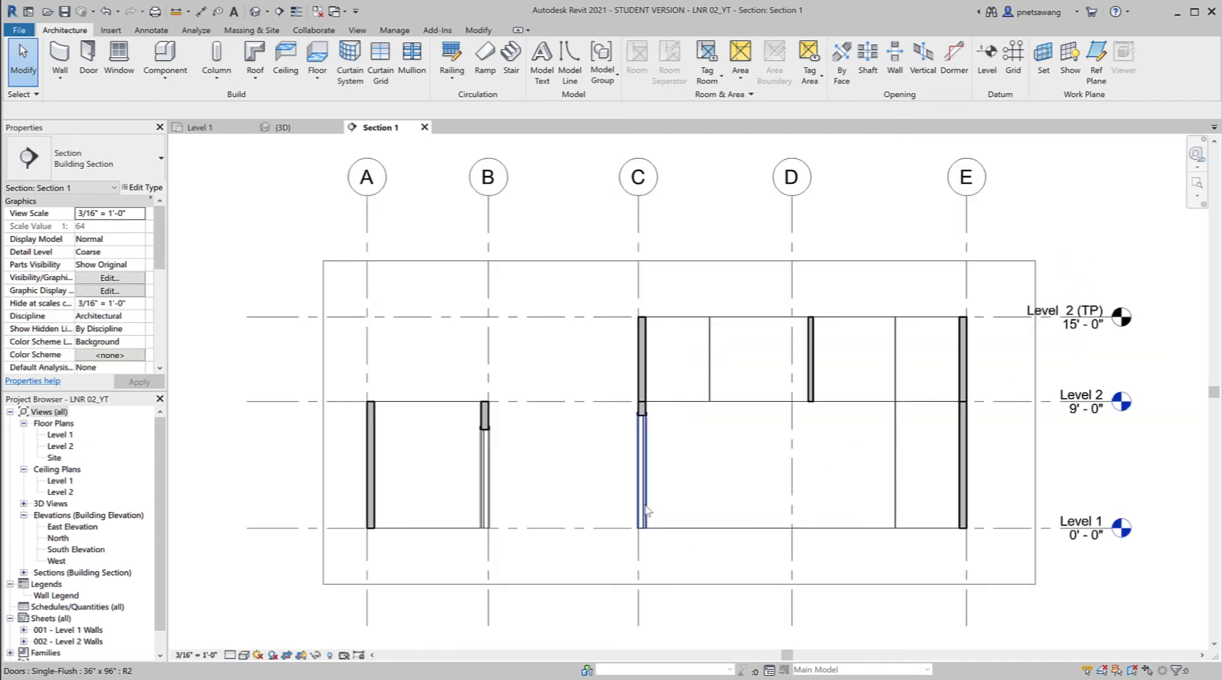
{"action": "left_click", "coordinate": [644, 504]}
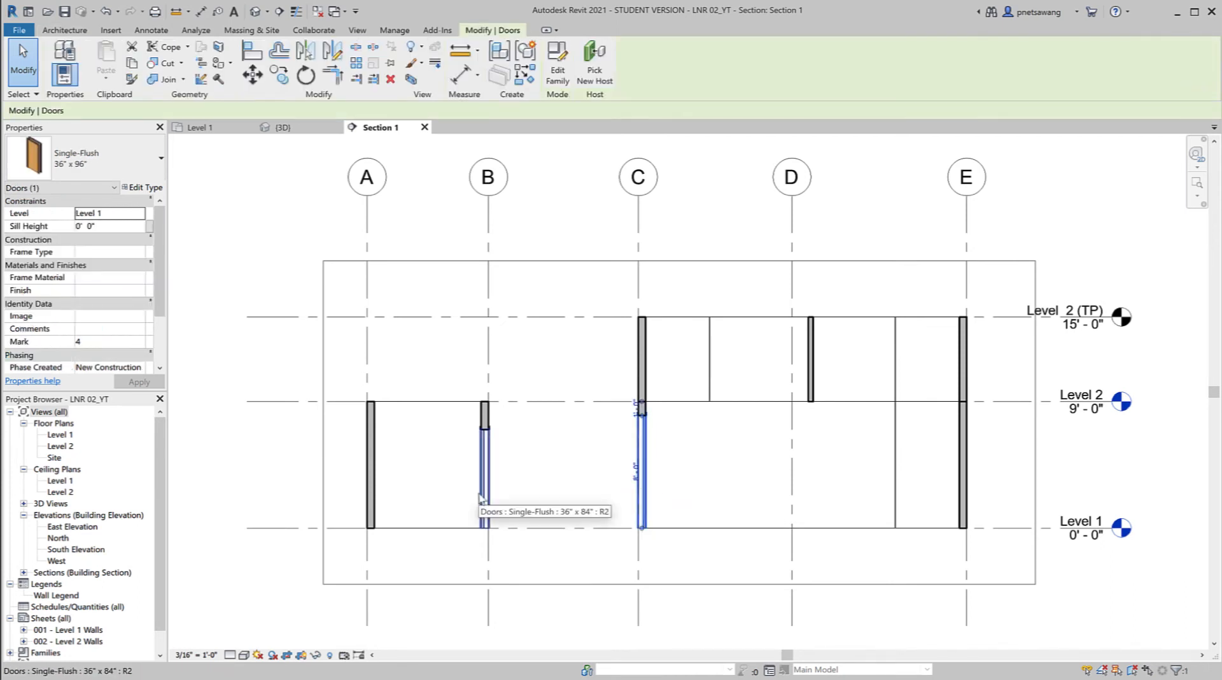
{"action": "left_click", "coordinate": [479, 495]}
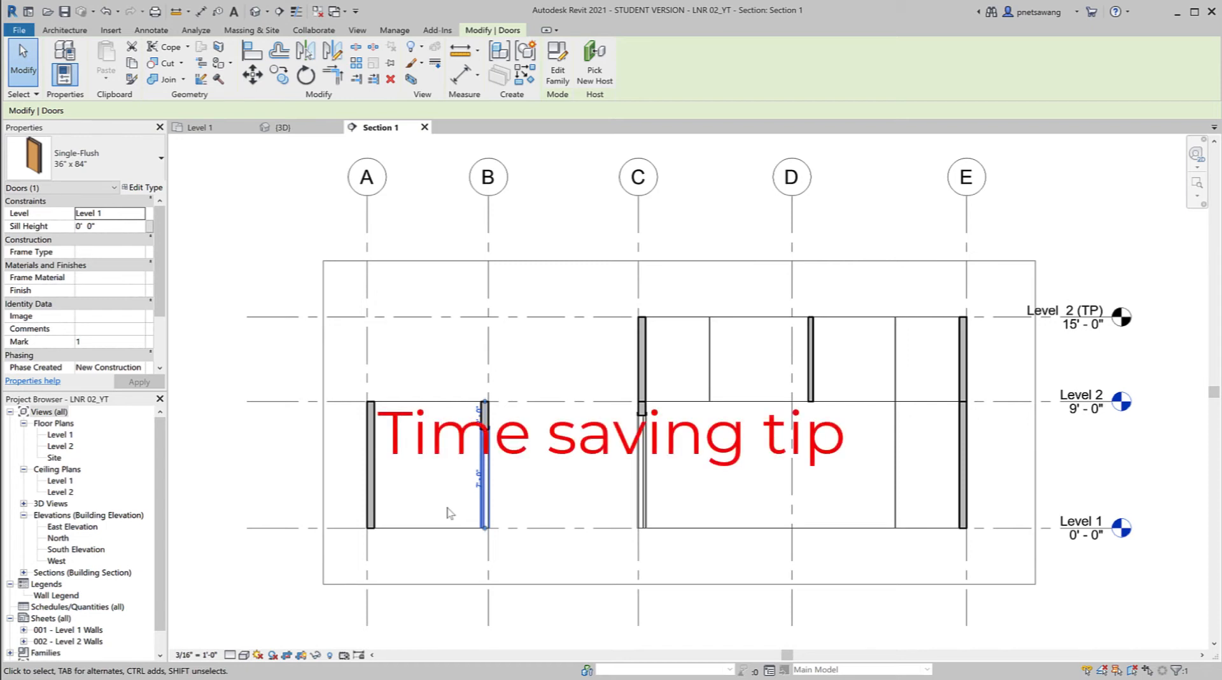
{"action": "left_click", "coordinate": [562, 501]}
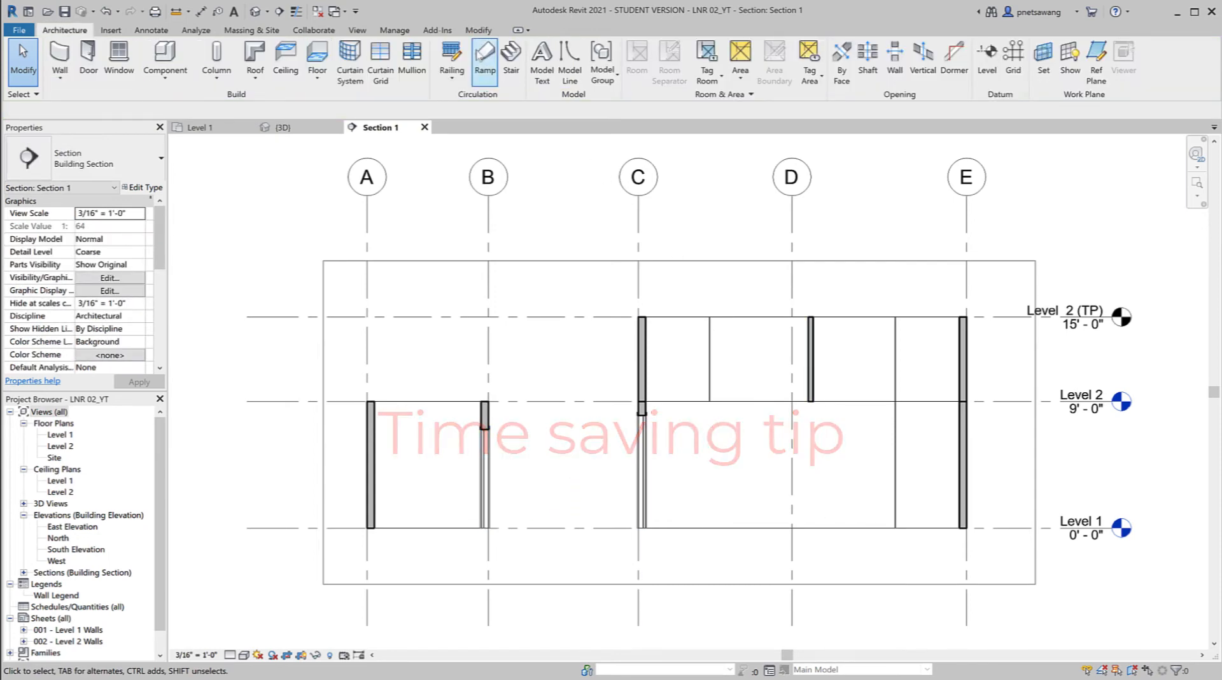
Use Match Type to apply the grid C door's 36" x 96" type to the grid B door
{"action": "left_click", "coordinate": [479, 30]}
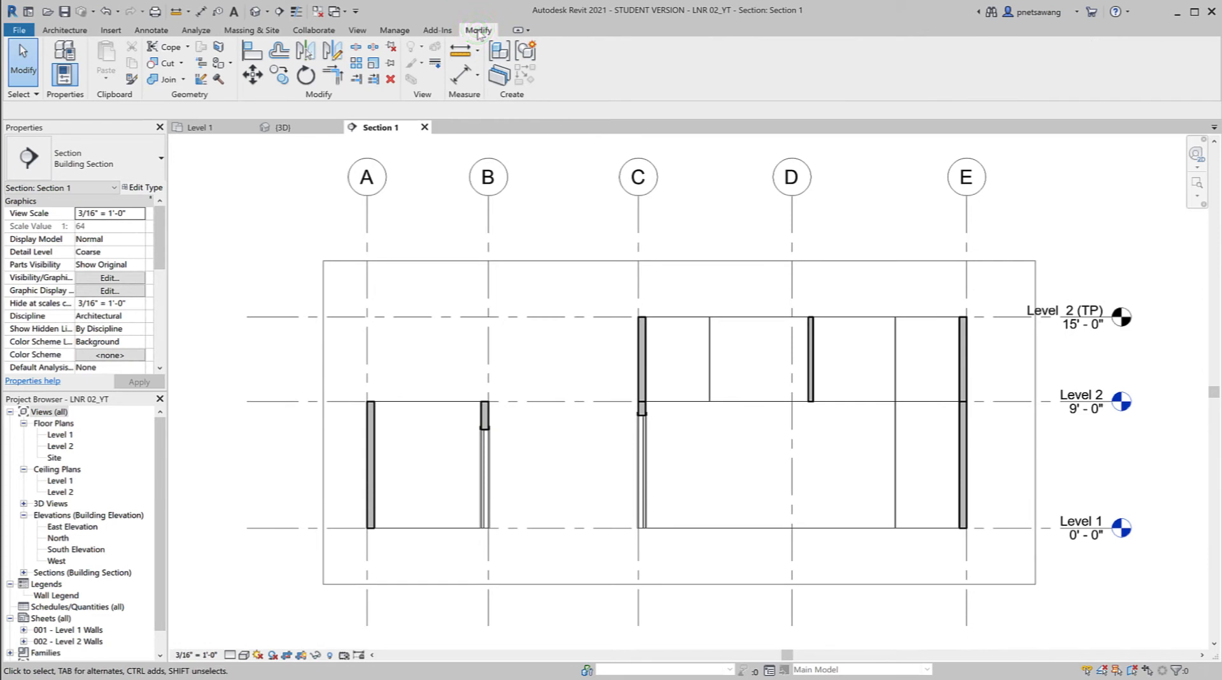
{"action": "left_click", "coordinate": [132, 79]}
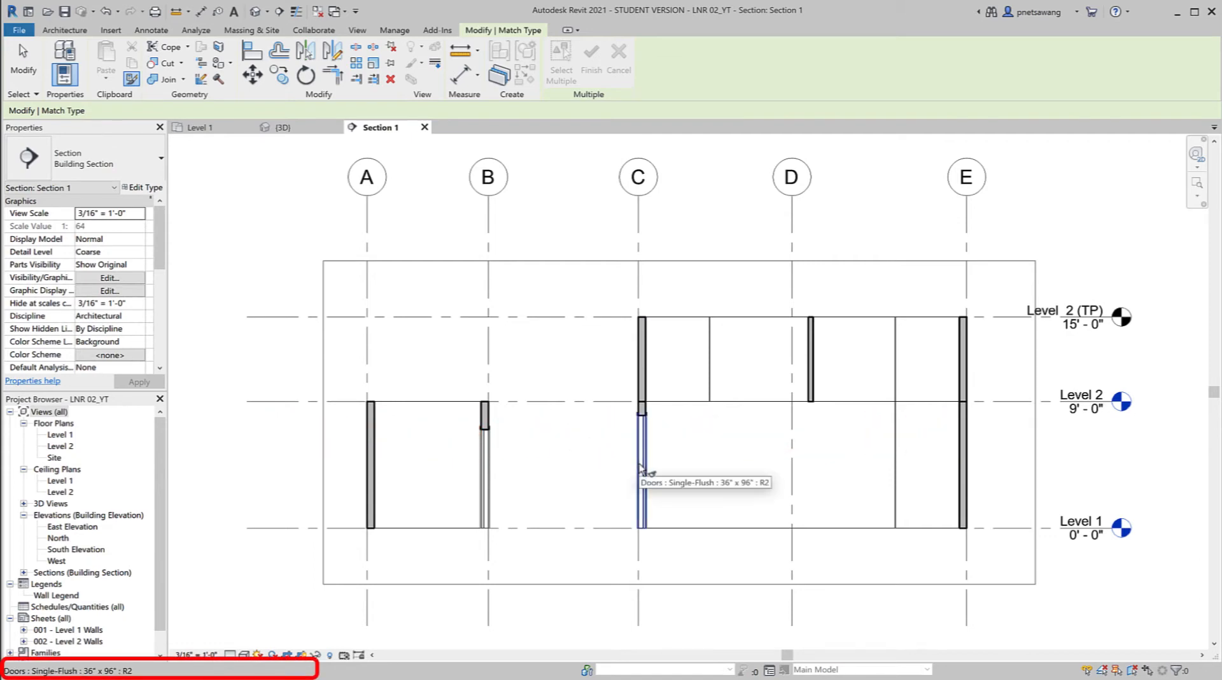
{"action": "left_click", "coordinate": [641, 468]}
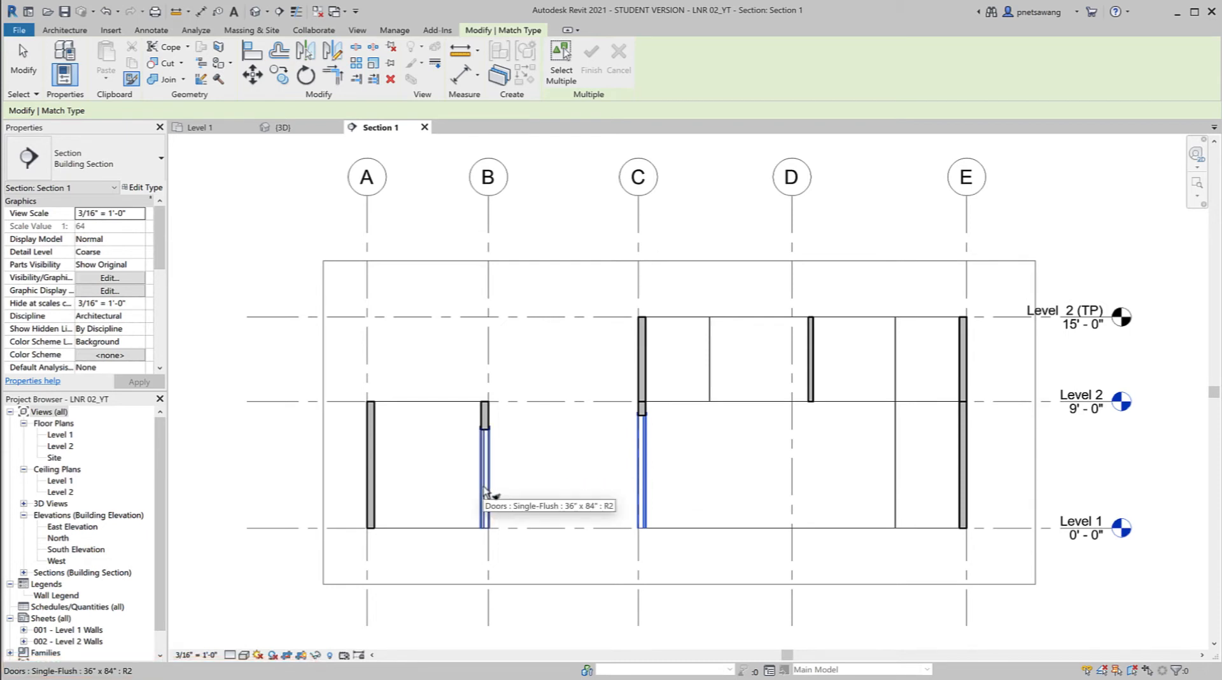
{"action": "left_click", "coordinate": [485, 490]}
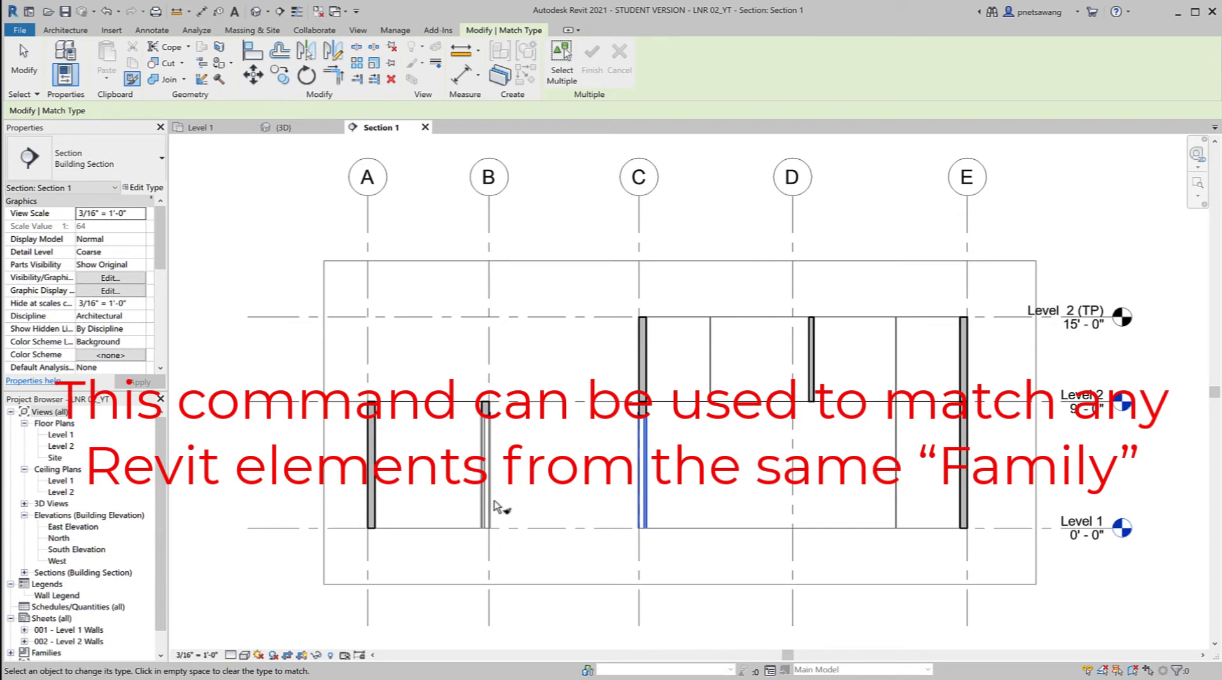
{"action": "key", "text": "Escape"}
{"action": "key", "text": "Escape"}
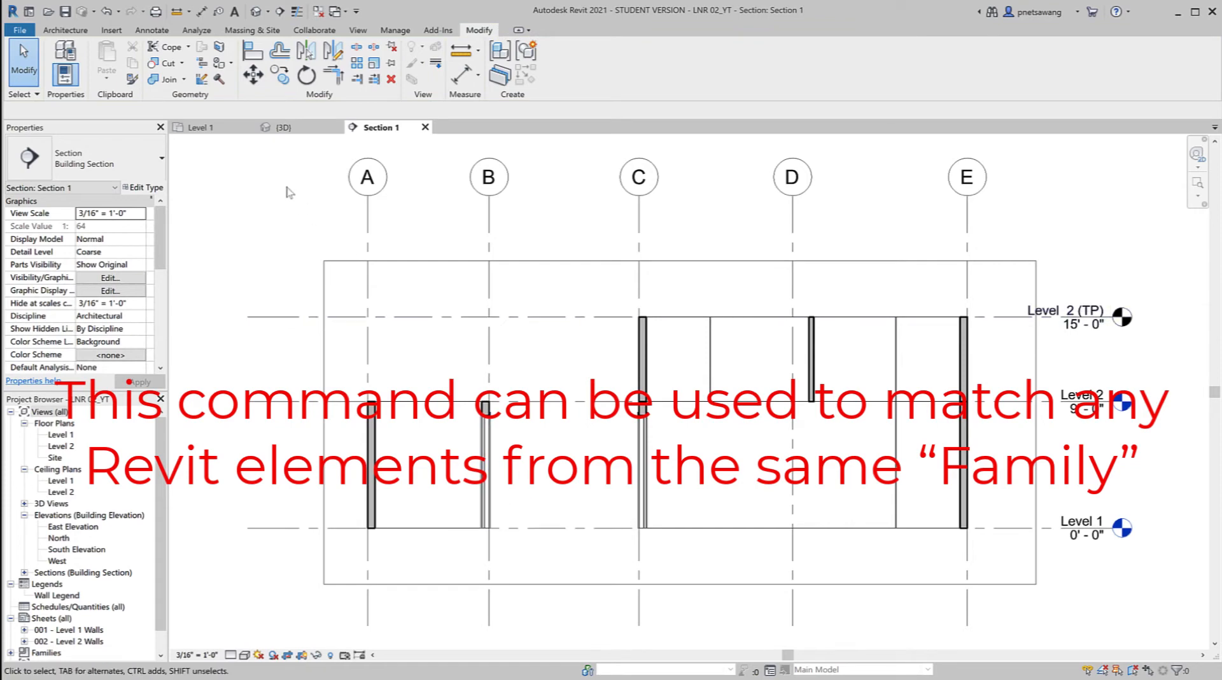
Open the Level 1 floor plan, start the Door tool and check which door types are available
{"action": "left_click", "coordinate": [211, 131]}
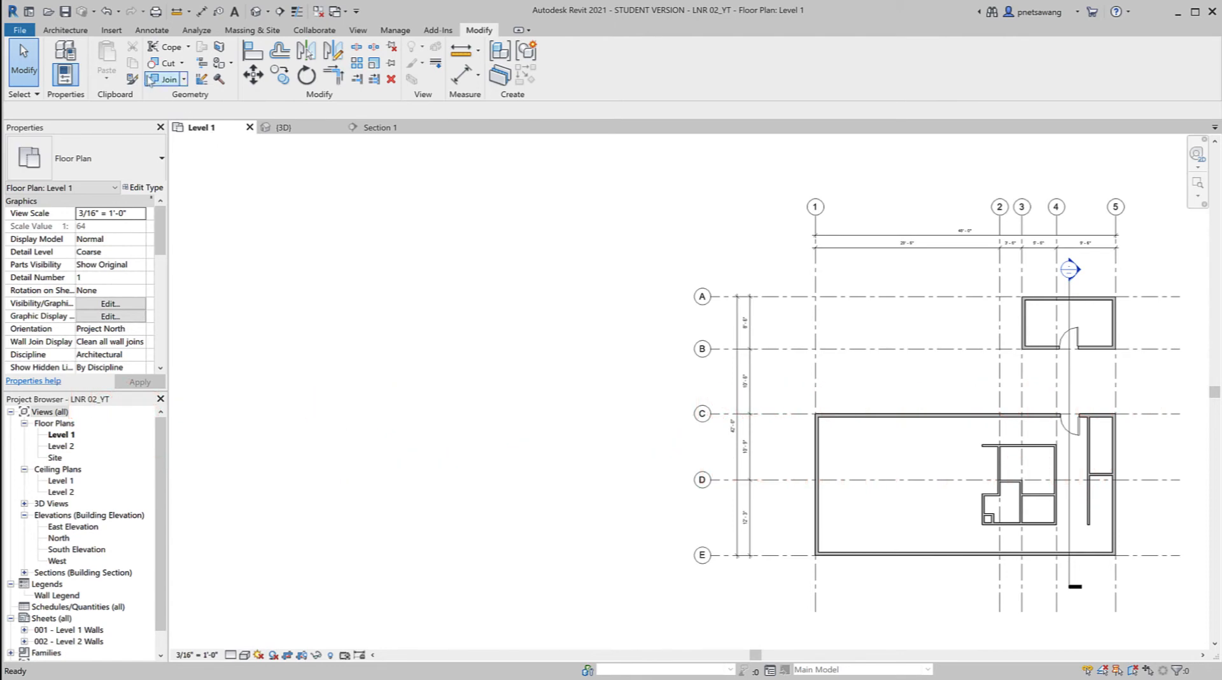
{"action": "left_click", "coordinate": [60, 30]}
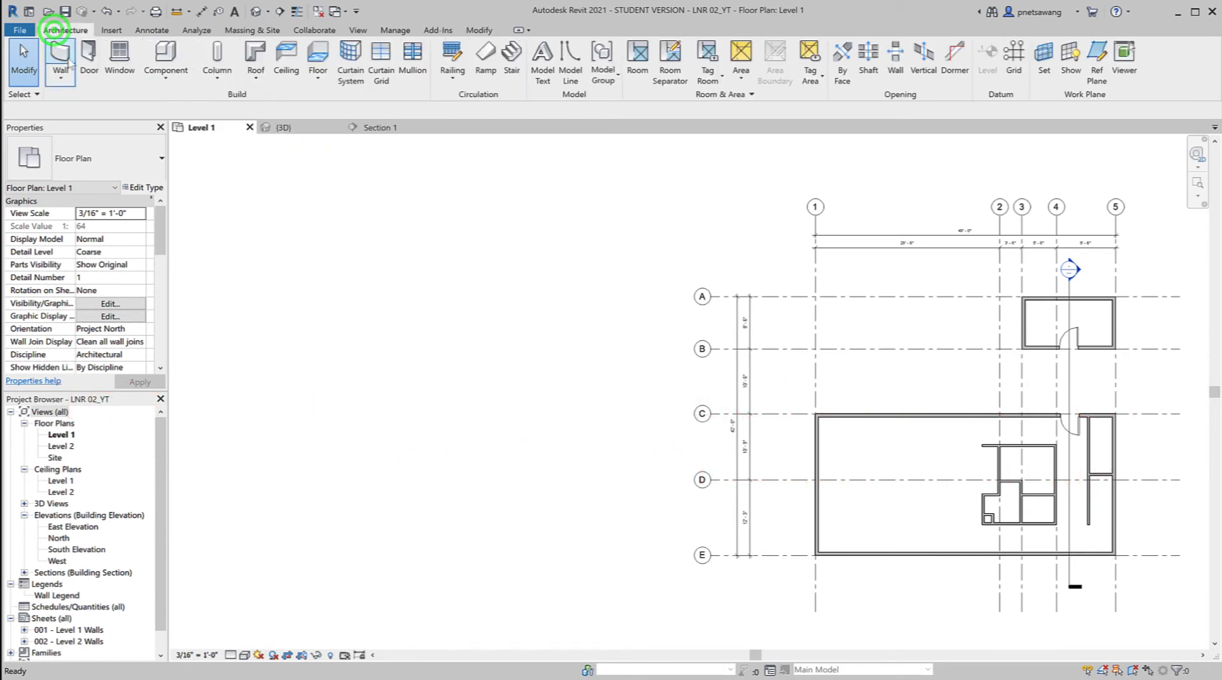
{"action": "left_click", "coordinate": [87, 56]}
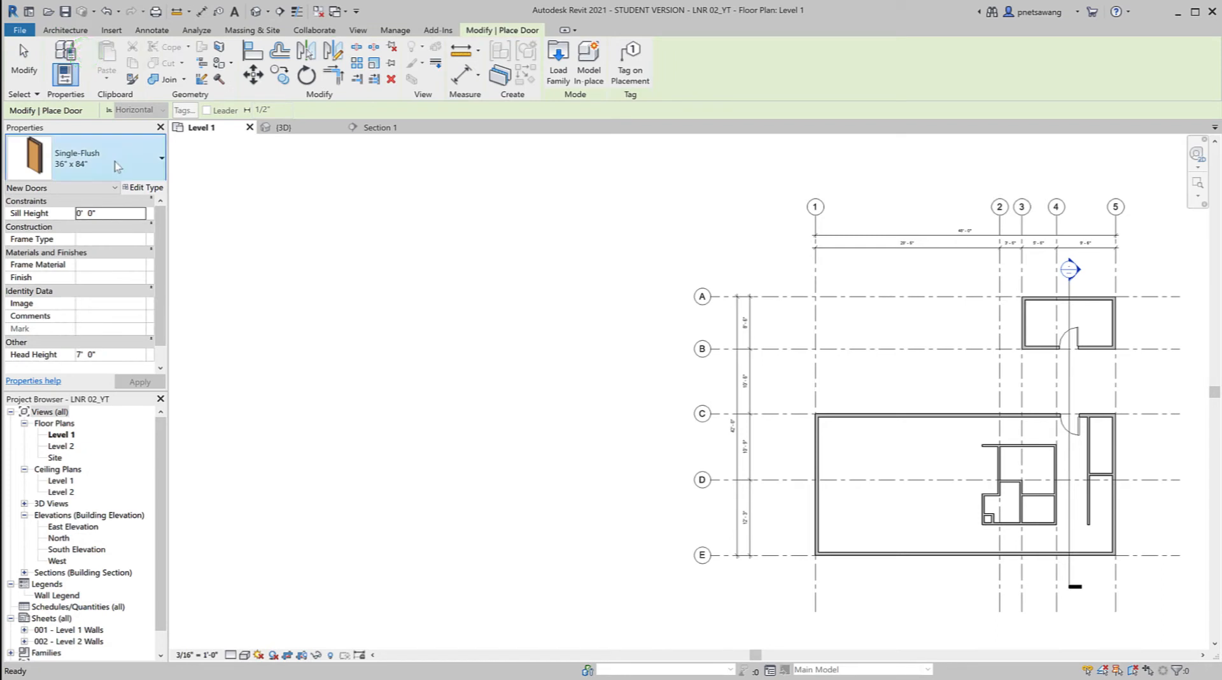
{"action": "left_click", "coordinate": [116, 167]}
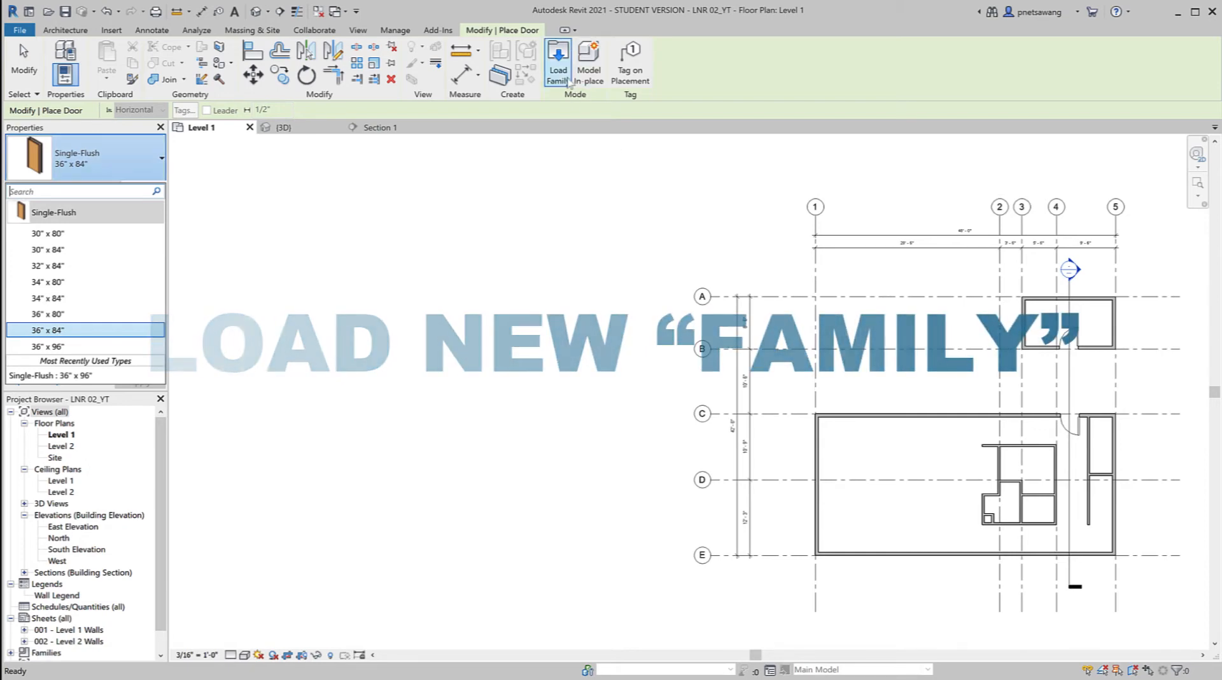
Load the Door-Double-Sliding family from the Imperial library's Doors folder with its 72" x 84" type
{"action": "left_click", "coordinate": [558, 69]}
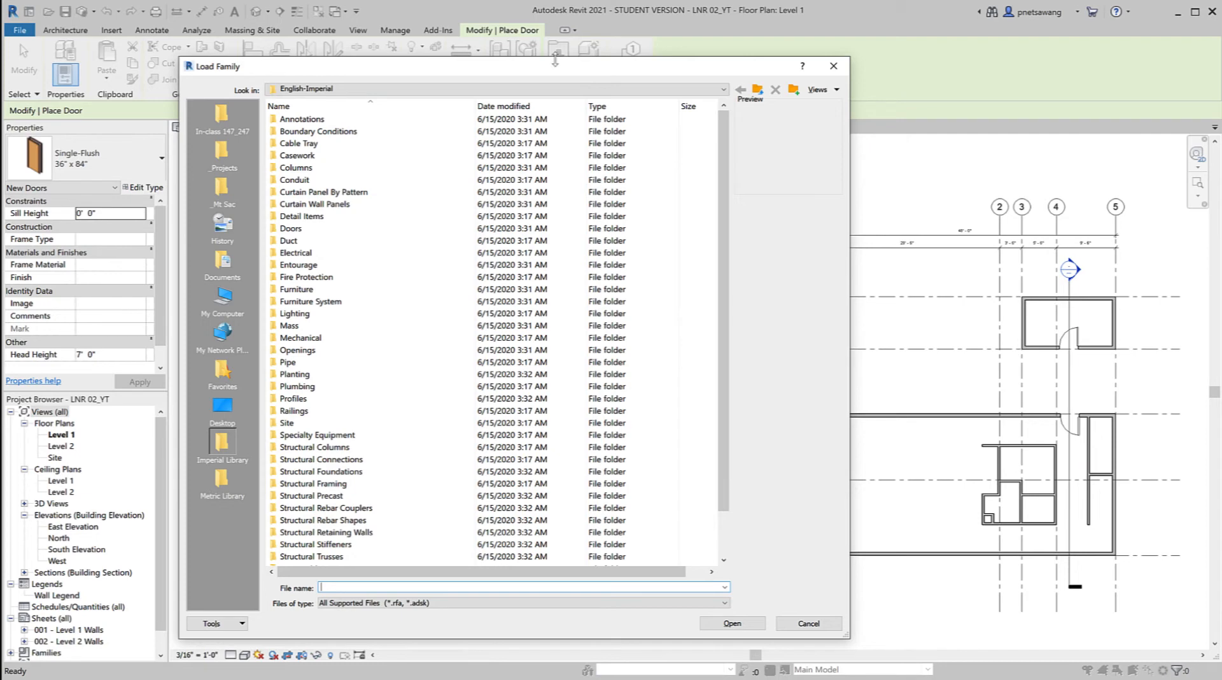
{"action": "double_click", "coordinate": [337, 231]}
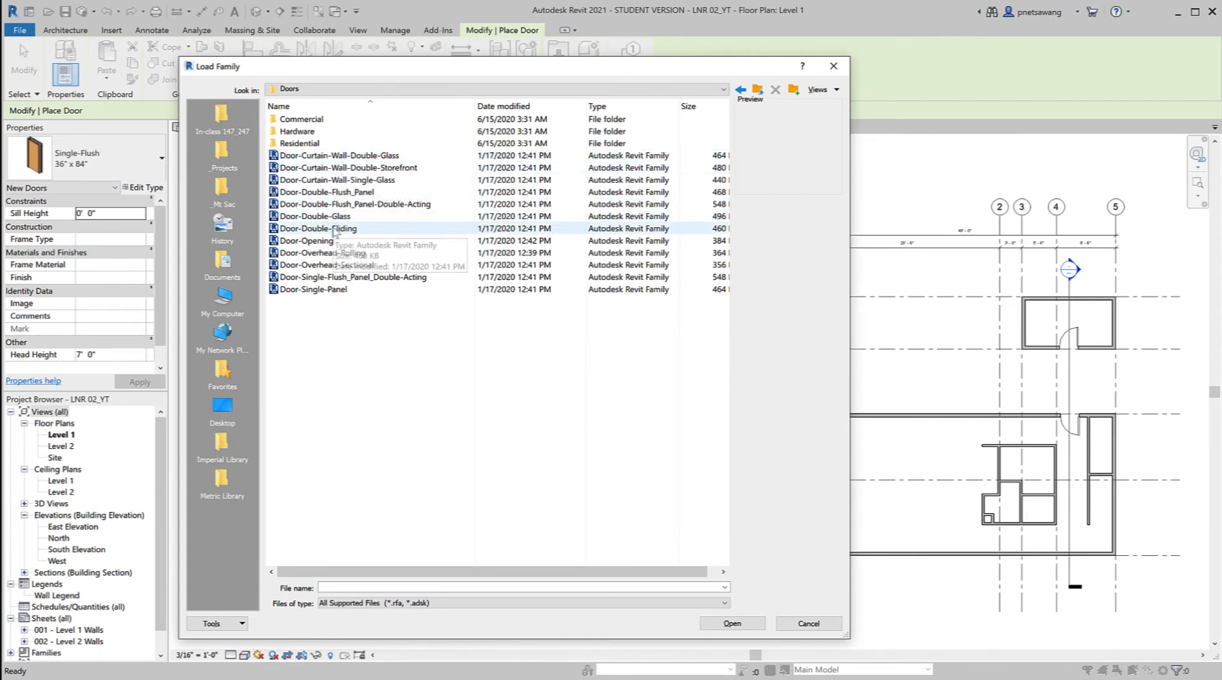
{"action": "left_click", "coordinate": [334, 156]}
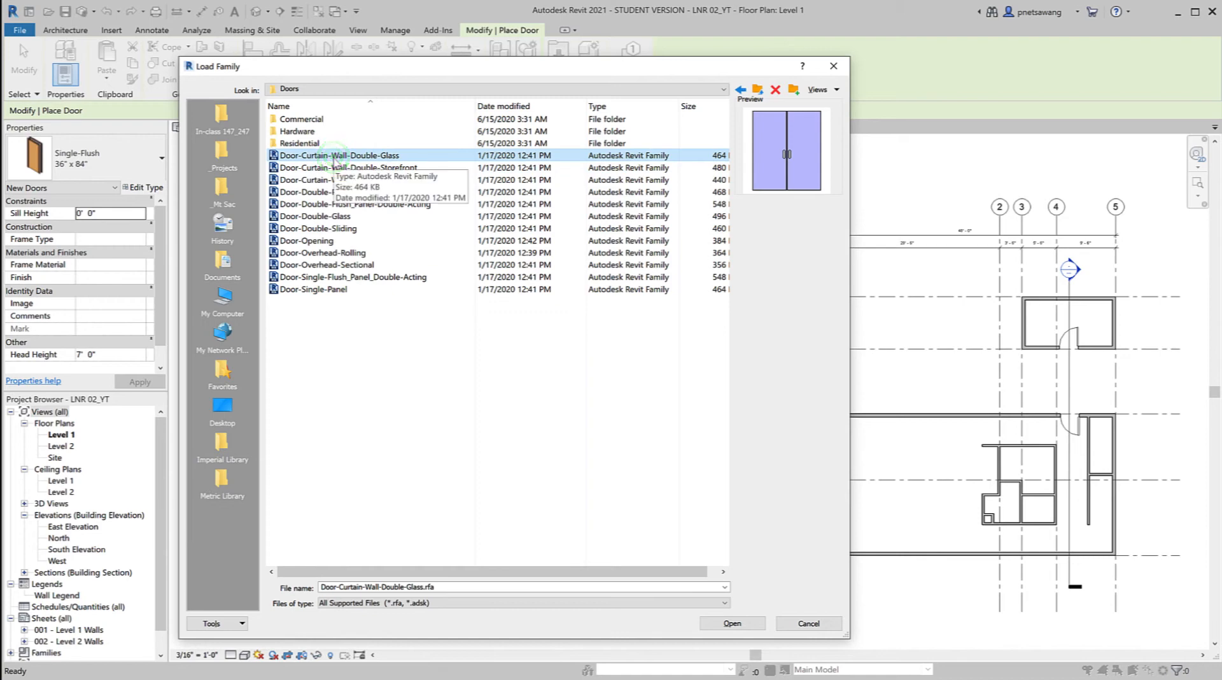
{"action": "left_click", "coordinate": [331, 167]}
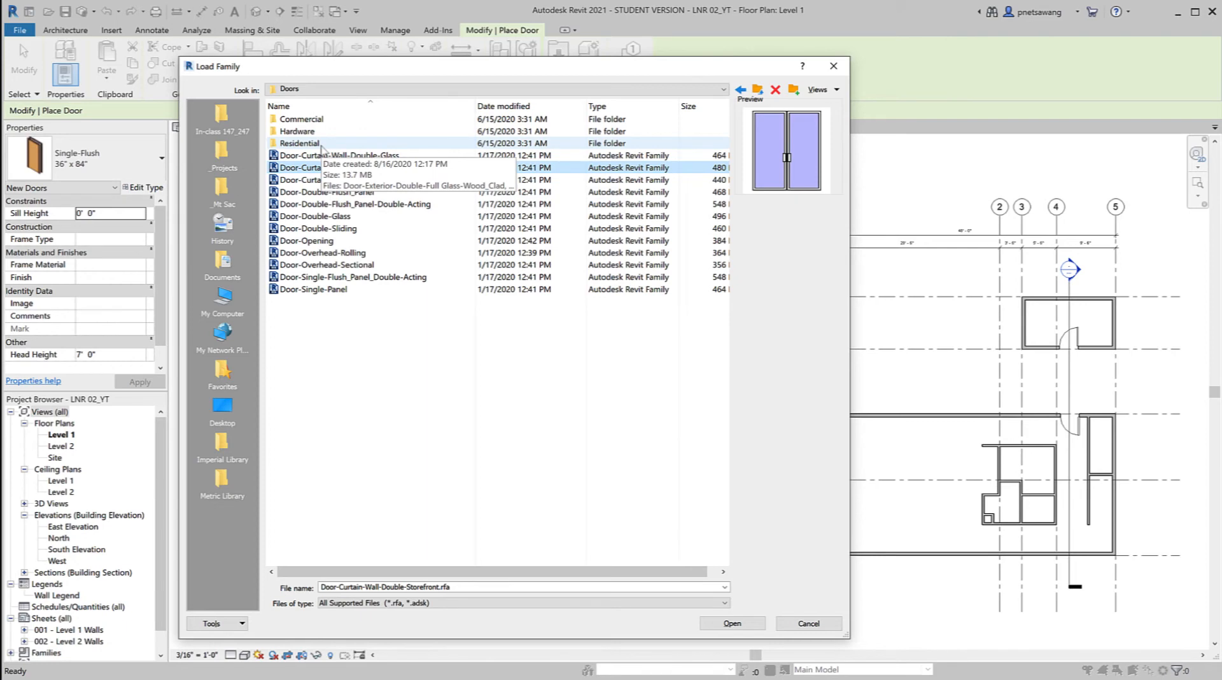
{"action": "left_click", "coordinate": [313, 229]}
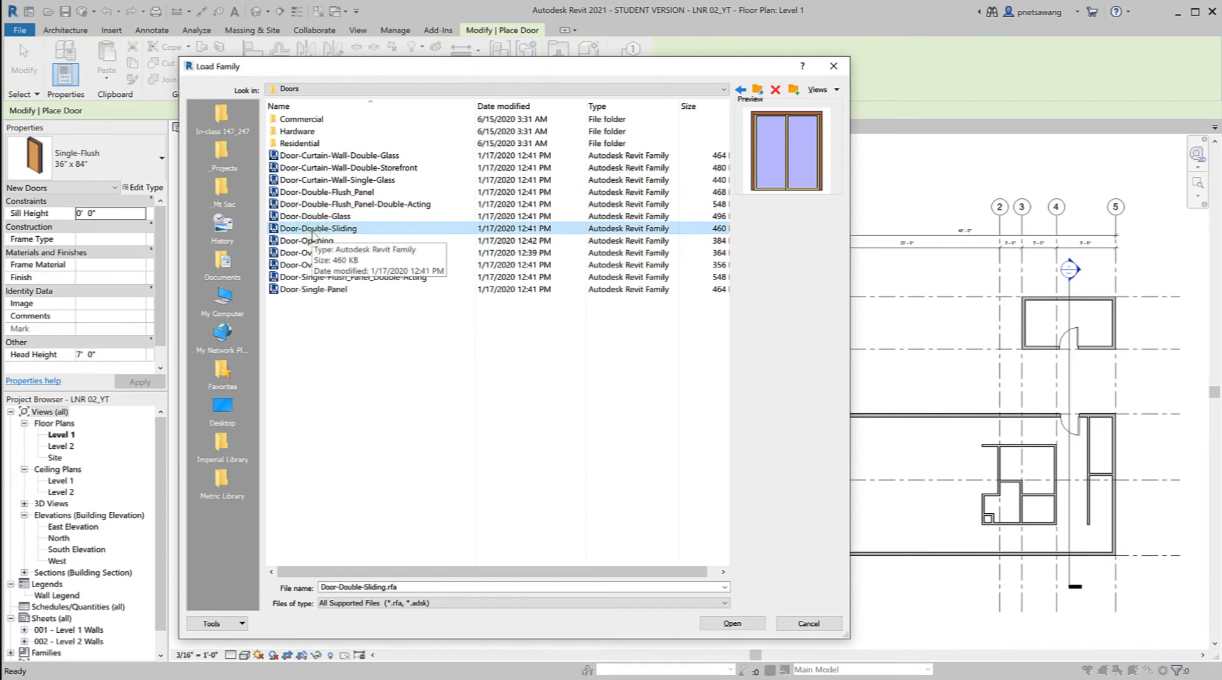
{"action": "left_click", "coordinate": [732, 623]}
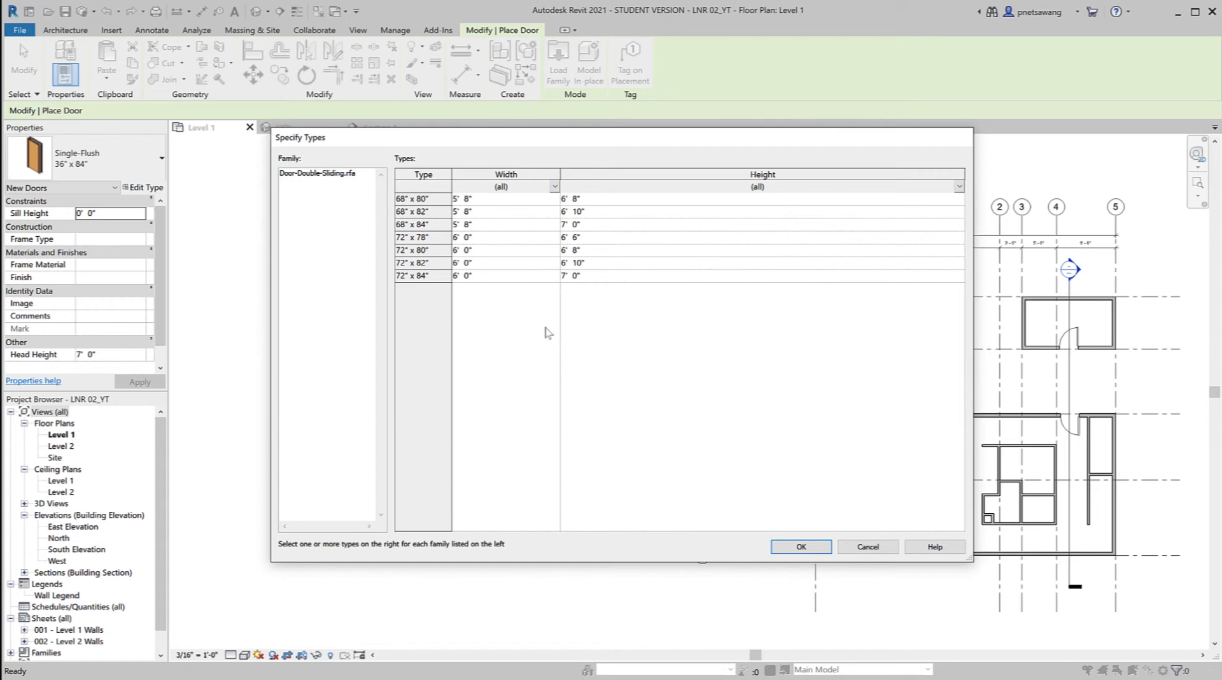
{"action": "left_click", "coordinate": [503, 277]}
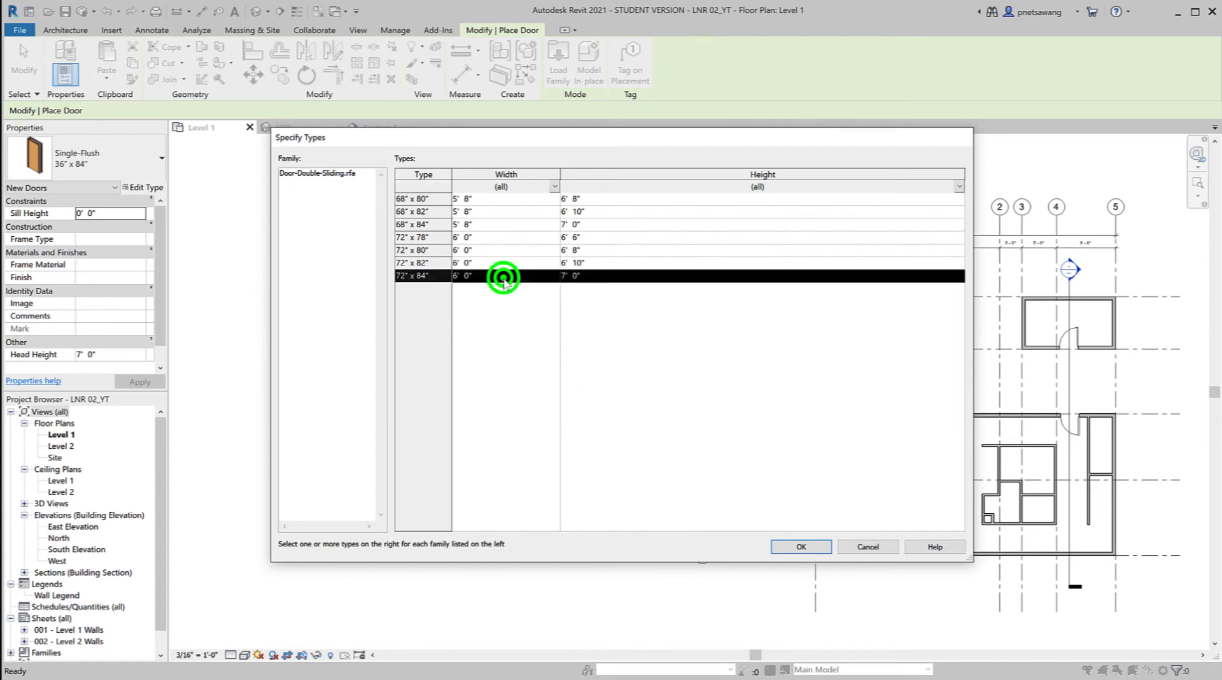
{"action": "left_click", "coordinate": [823, 547]}
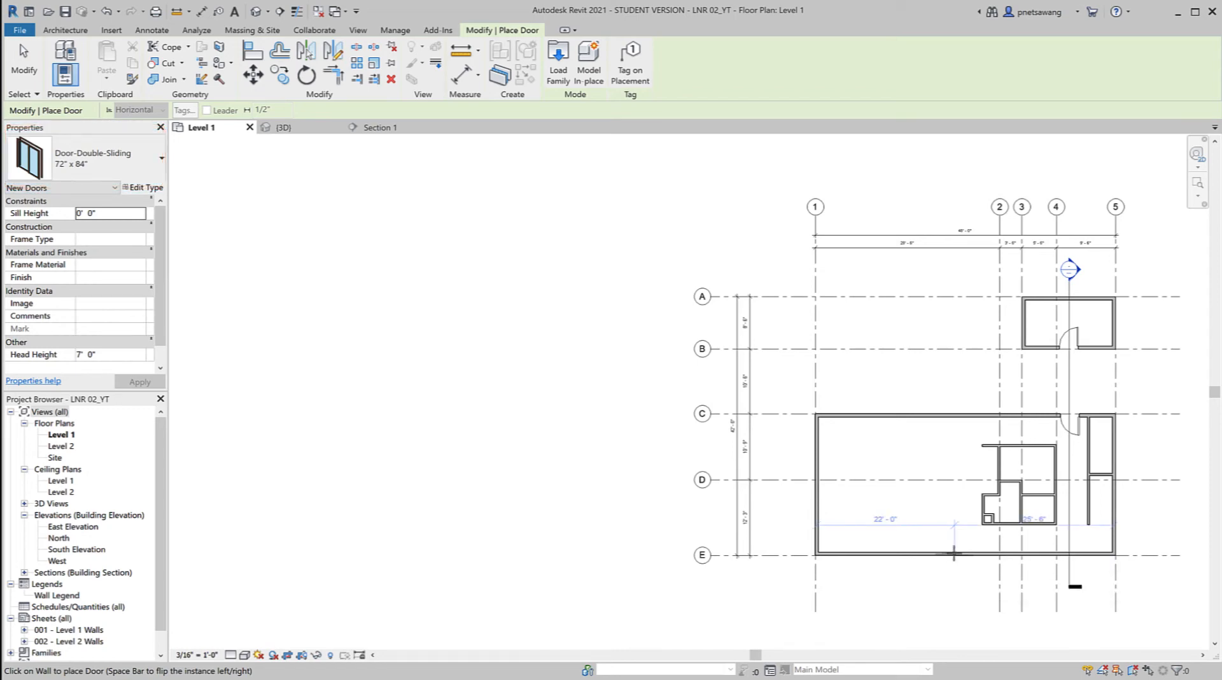
Place the 72" x 84" double sliding door in the exterior wall on grid E, about 22'-0" from grid 1
{"action": "left_click", "coordinate": [952, 551]}
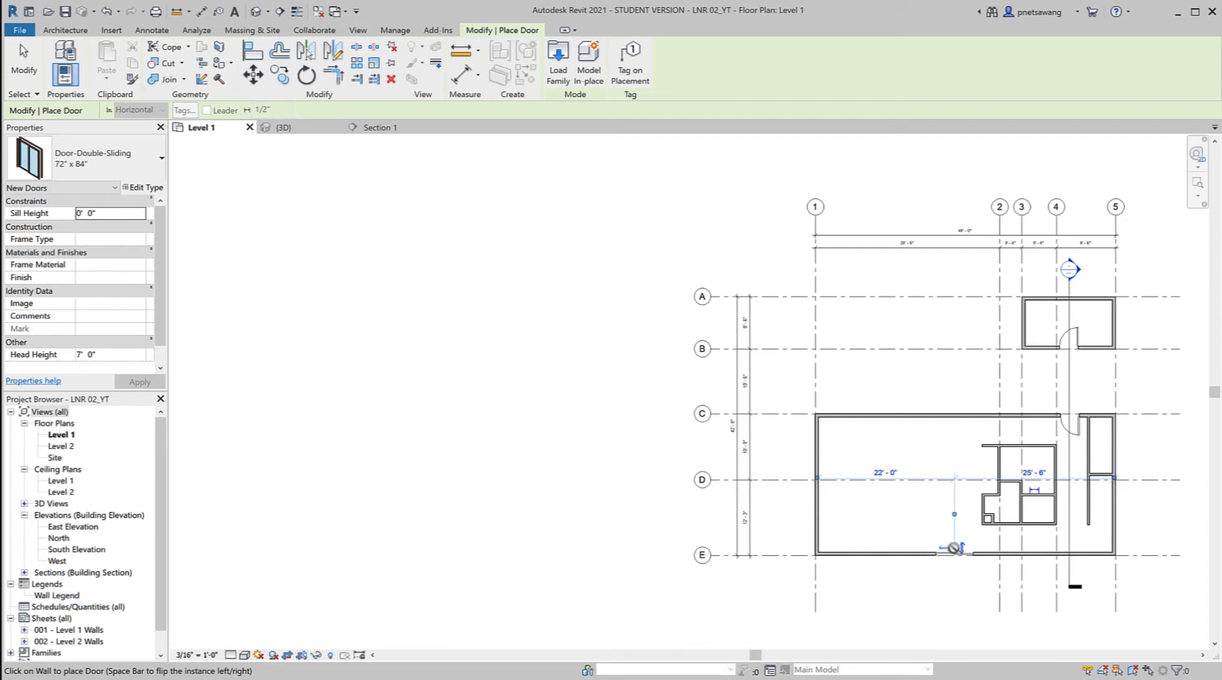
{"action": "key", "text": "Escape"}
{"action": "key", "text": "Escape"}
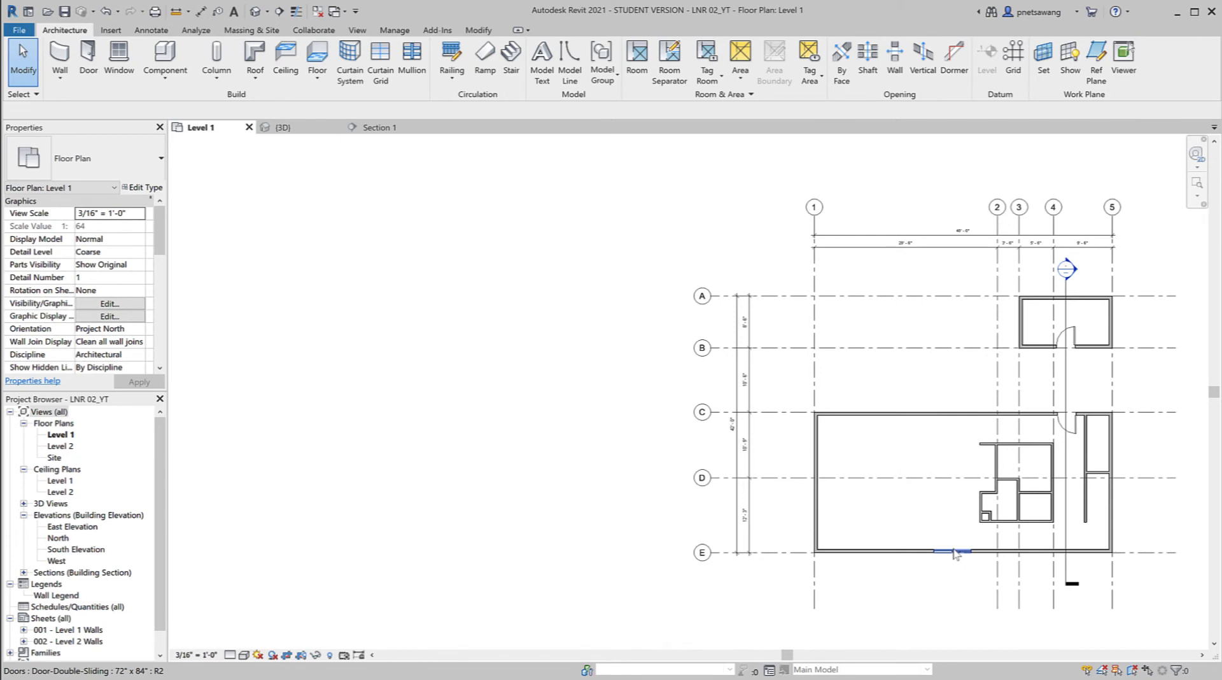
{"action": "middle_click_drag", "start_coordinate": [955, 554], "coordinate": [684, 376]}
{"action": "scroll", "coordinate": [684, 376], "scroll_direction": "up", "scroll_amount": 5}
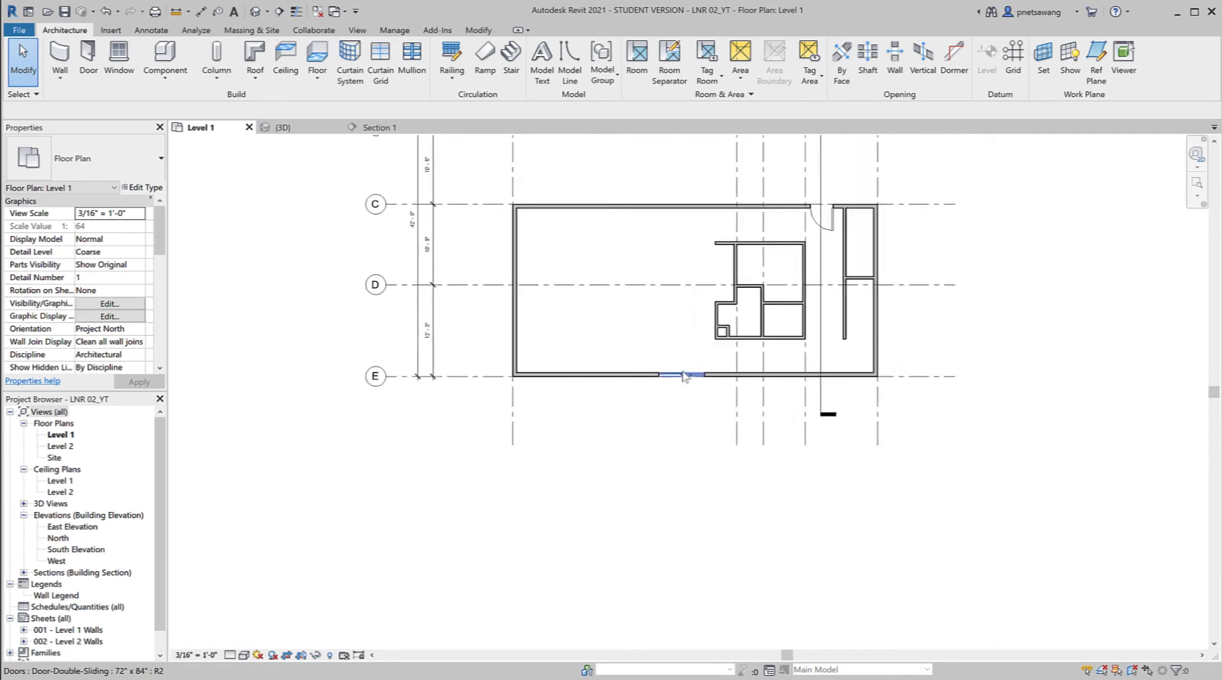
{"action": "scroll", "coordinate": [684, 376], "scroll_direction": "up", "scroll_amount": 5}
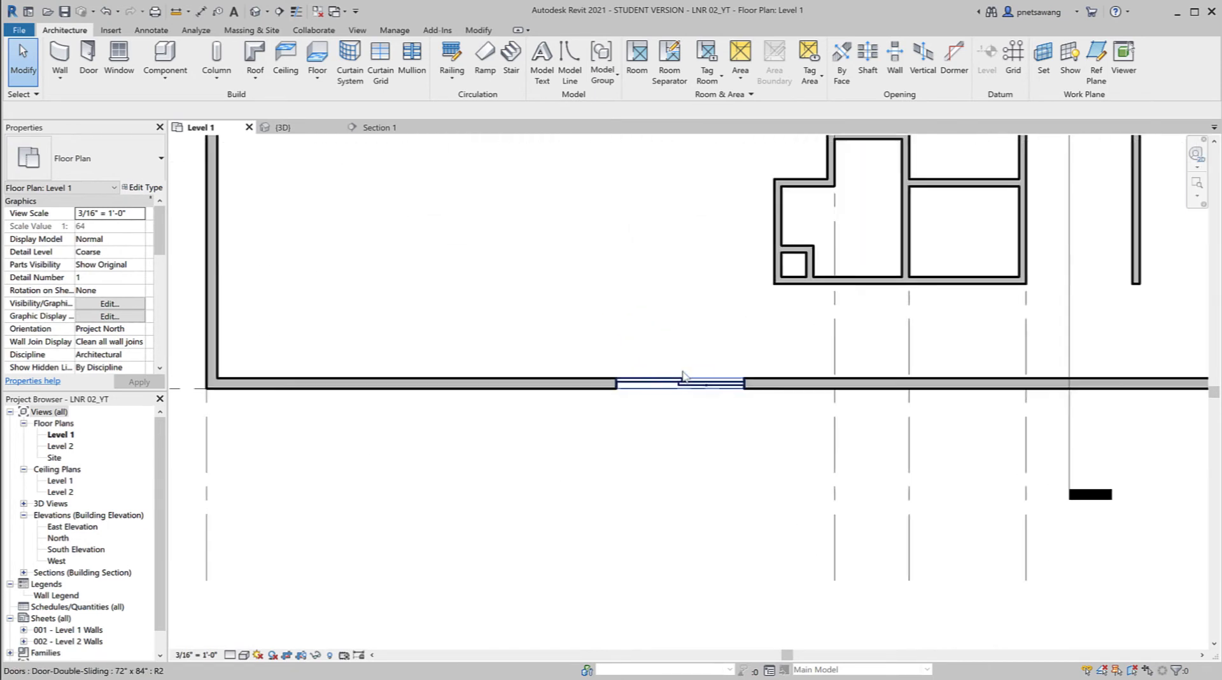
{"action": "scroll", "coordinate": [685, 376], "scroll_direction": "up", "scroll_amount": 1}
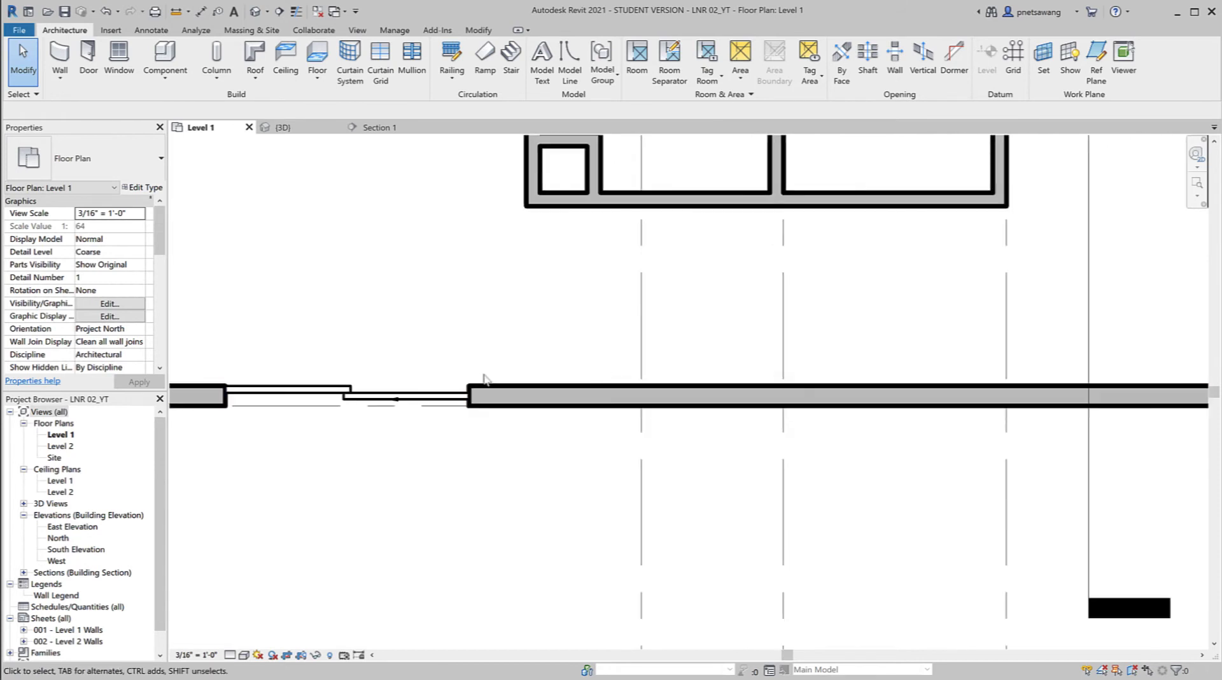
{"action": "middle_click_drag", "start_coordinate": [477, 382], "coordinate": [840, 400]}
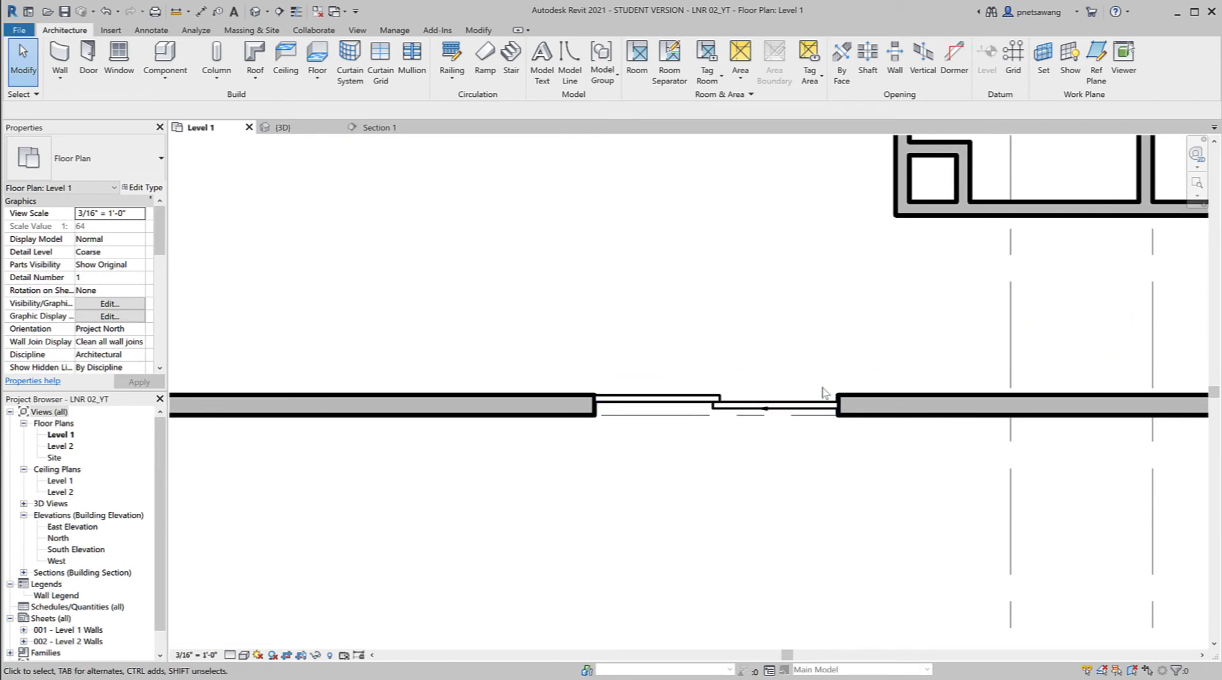
Duplicate the 72" x 84" double sliding door type and name the copy 96" x 96"
{"action": "left_click", "coordinate": [88, 51]}
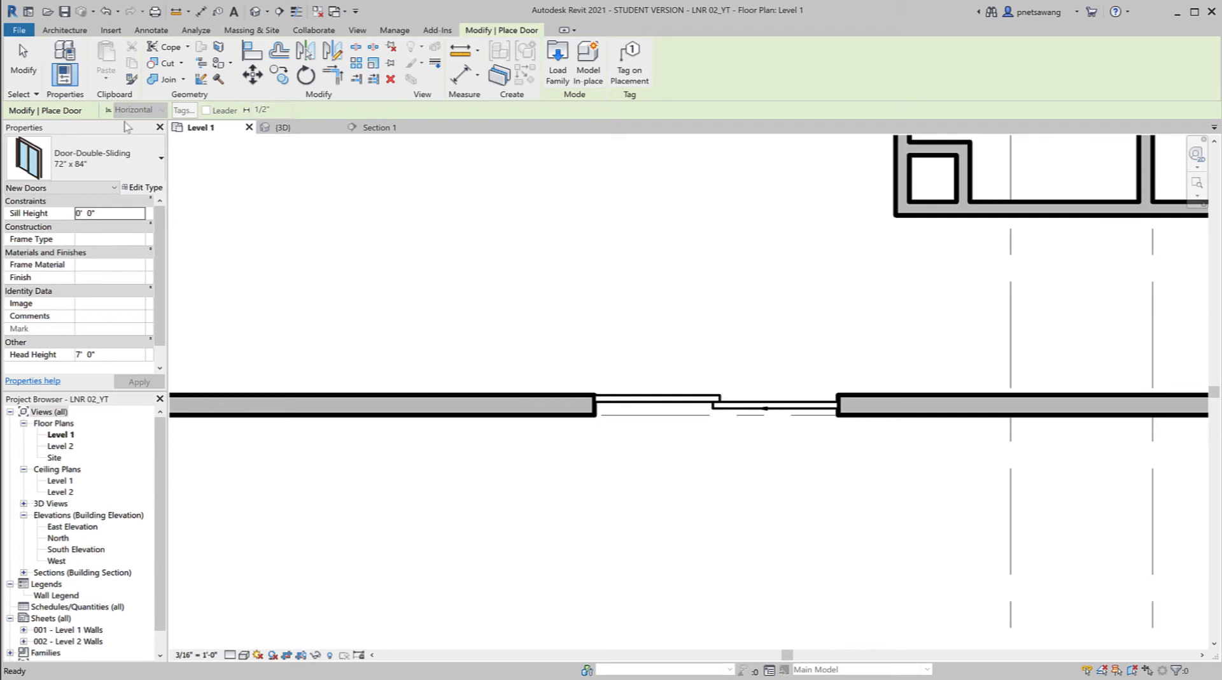
{"action": "left_click", "coordinate": [152, 188]}
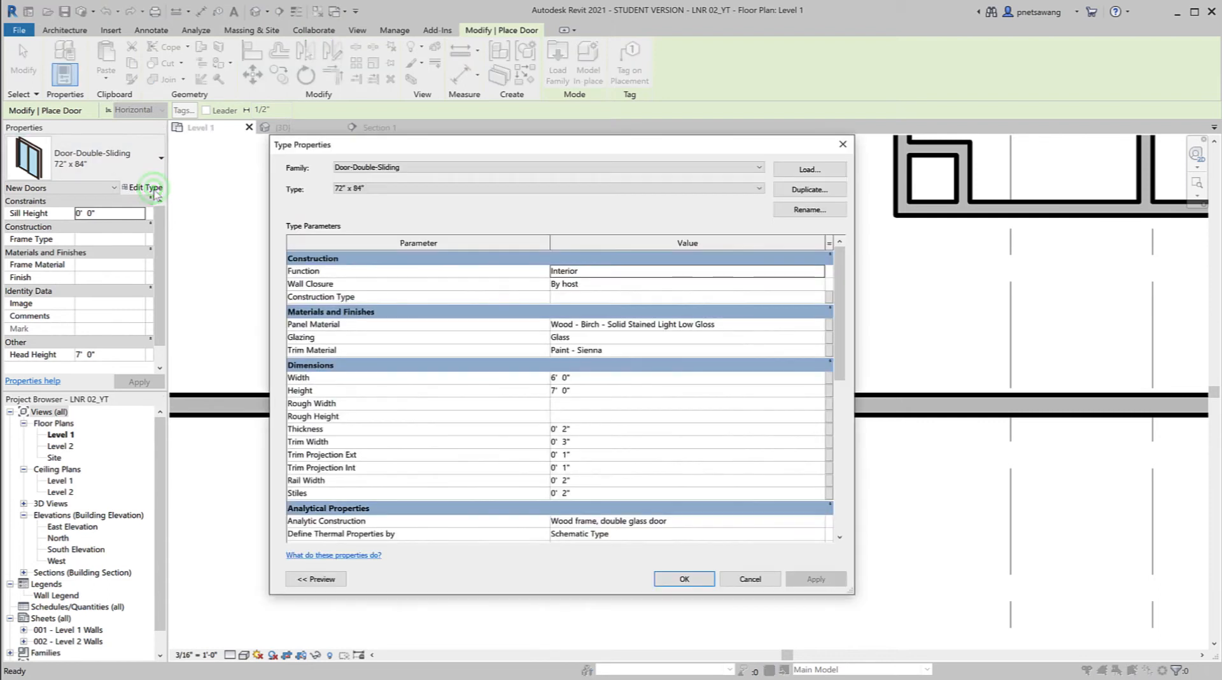
{"action": "left_click", "coordinate": [825, 191]}
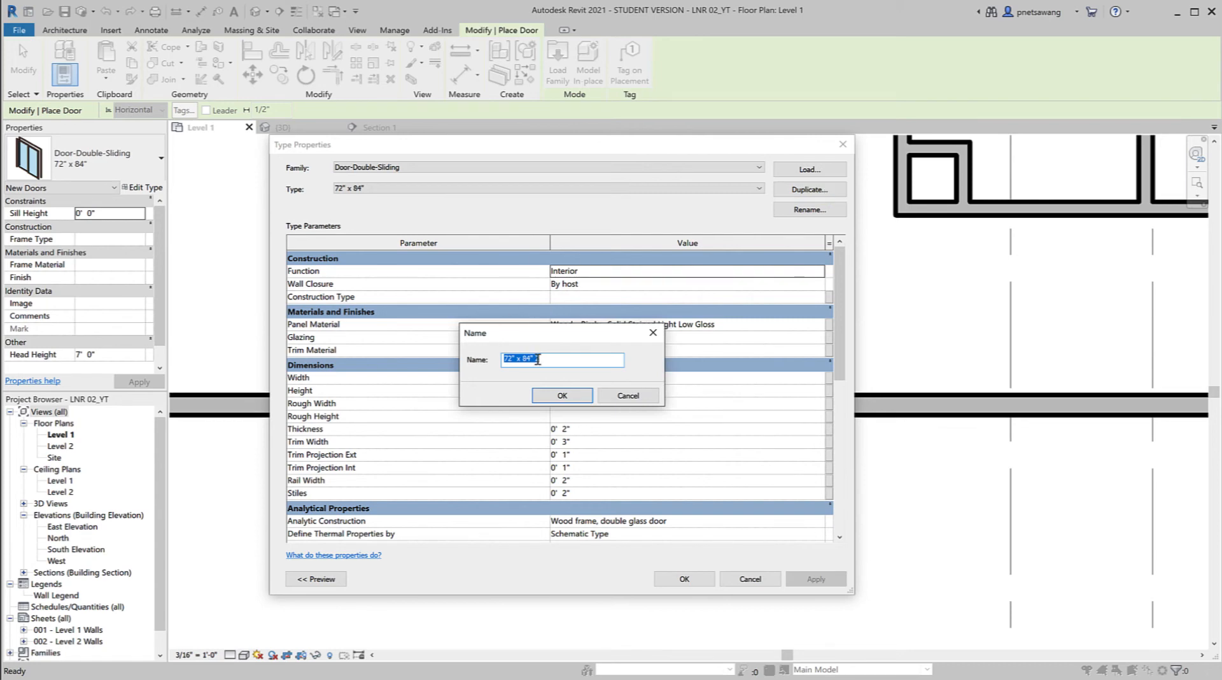
{"action": "mouse_move", "coordinate": [511, 360]}
{"action": "left_mouse_down"}
{"action": "mouse_move", "coordinate": [491, 362]}
{"action": "mouse_move", "coordinate": [502, 361]}
{"action": "left_mouse_up"}
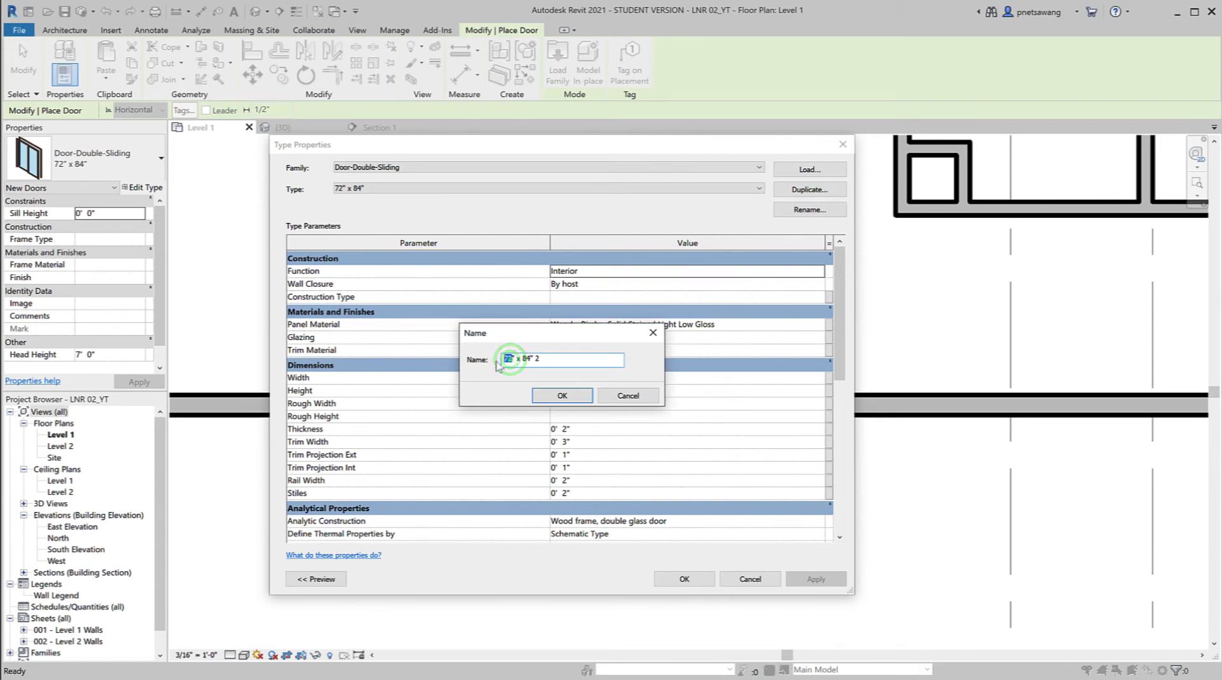
{"action": "type", "text": "96"}
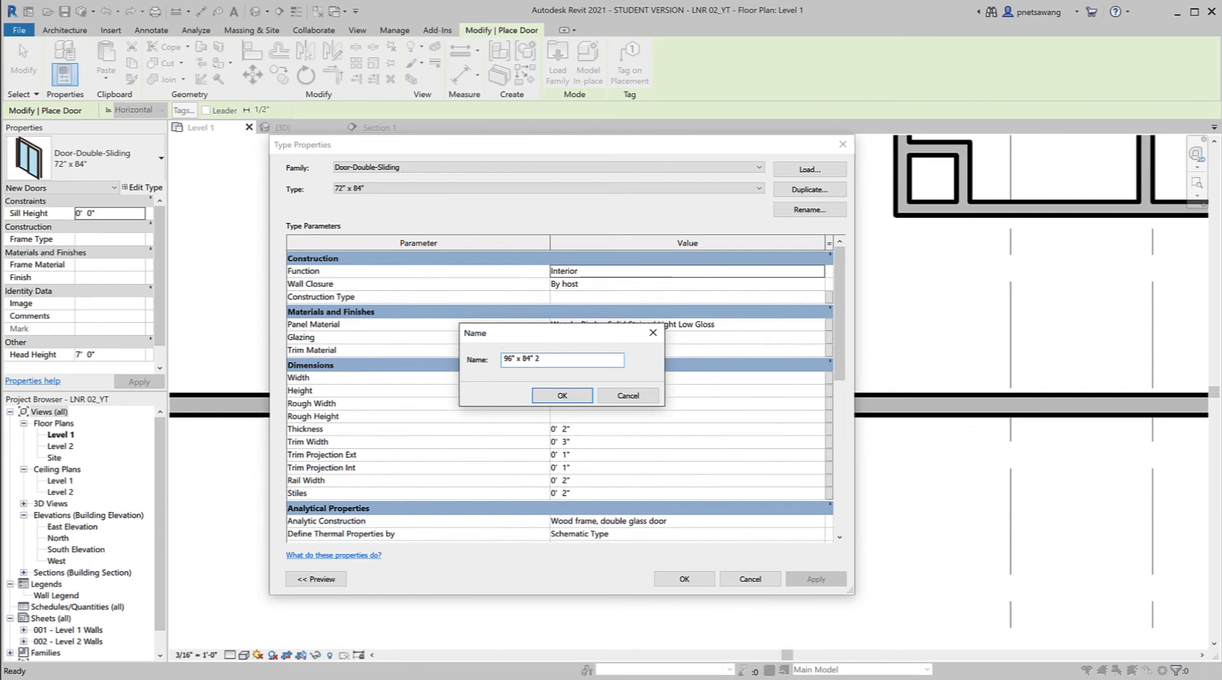
{"action": "left_click", "coordinate": [531, 359]}
{"action": "key", "text": "BackSpace"}
{"action": "key", "text": "BackSpace"}
{"action": "type", "text": "96"}
{"action": "left_click", "coordinate": [554, 359]}
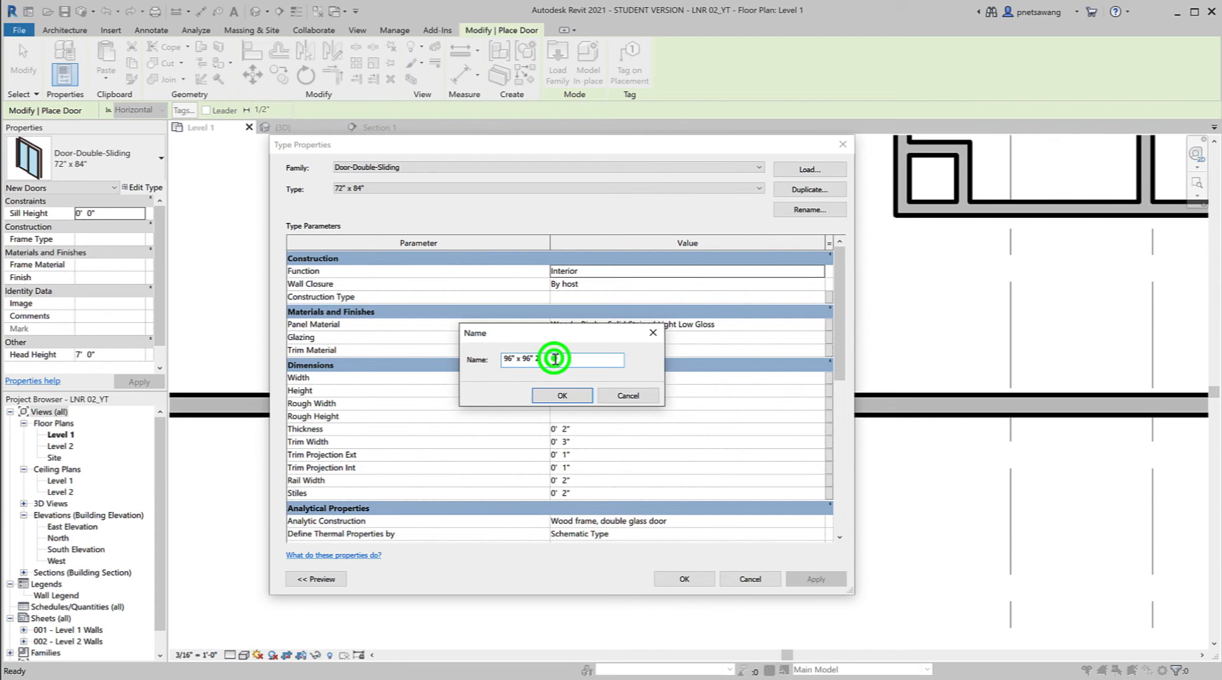
{"action": "key", "text": "BackSpace"}
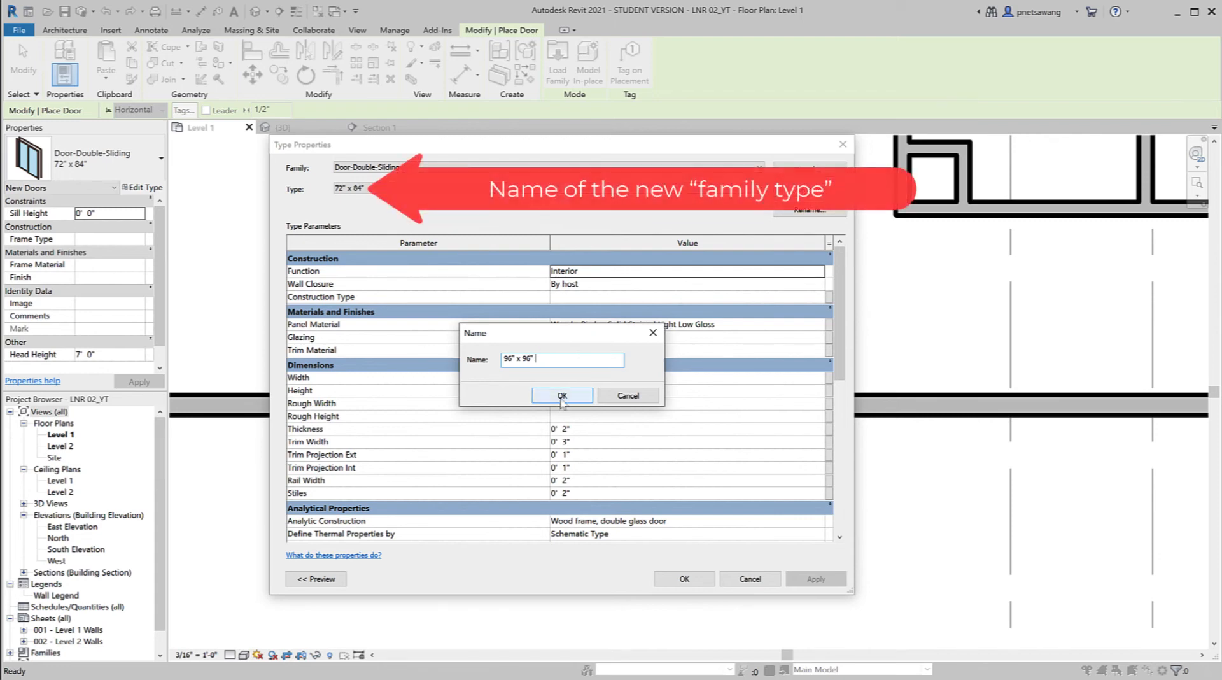
{"action": "left_click", "coordinate": [562, 397]}
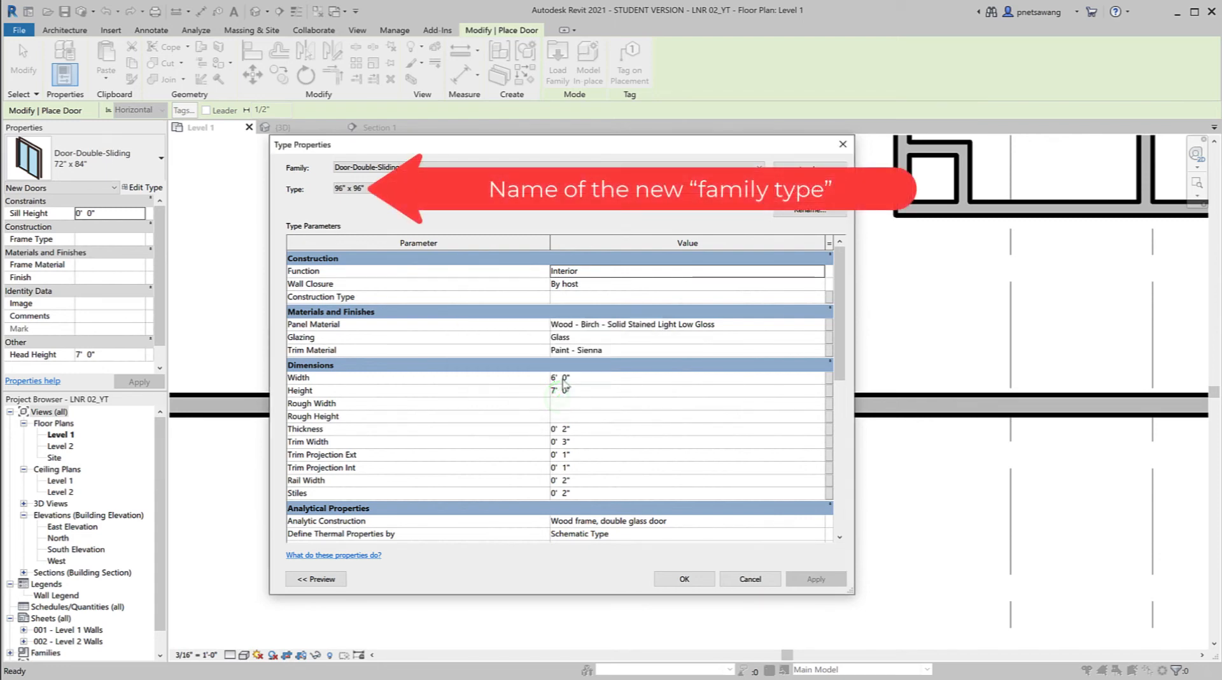
Set the 96" x 96" sliding door type's width and height to 8' each, without placing another door
{"action": "left_click", "coordinate": [564, 380]}
{"action": "left_click", "coordinate": [577, 378]}
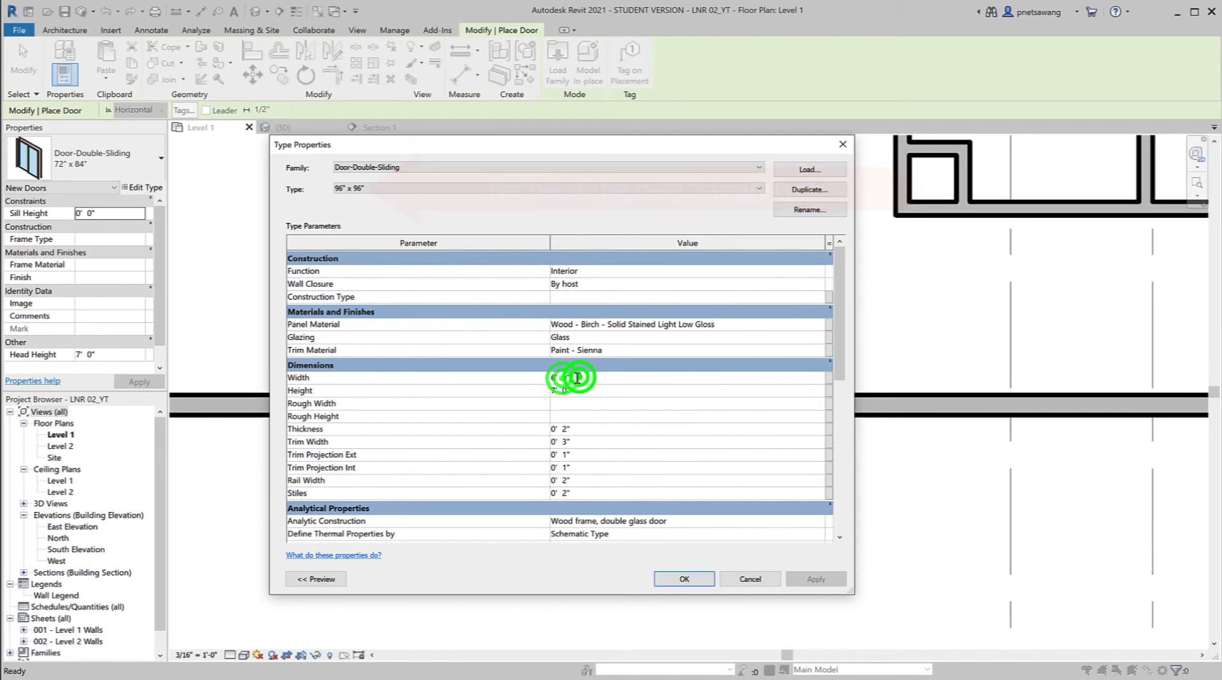
{"action": "type", "text": "8"}
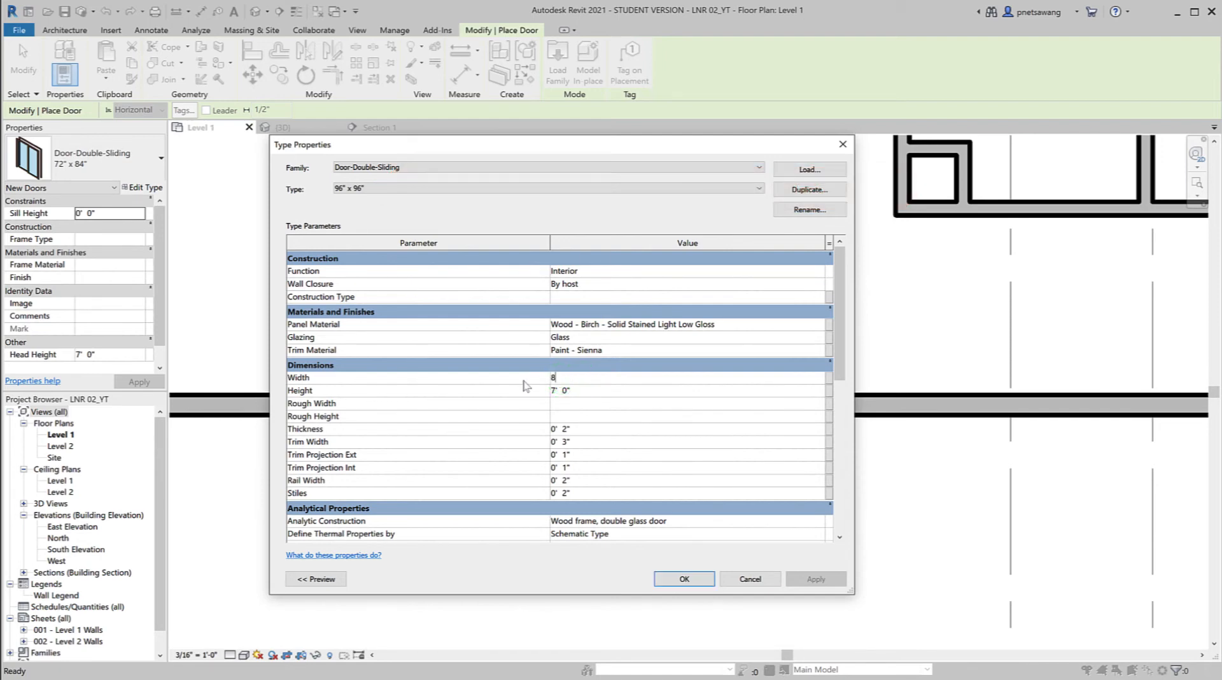
{"action": "left_click", "coordinate": [595, 391]}
{"action": "left_click", "coordinate": [611, 390]}
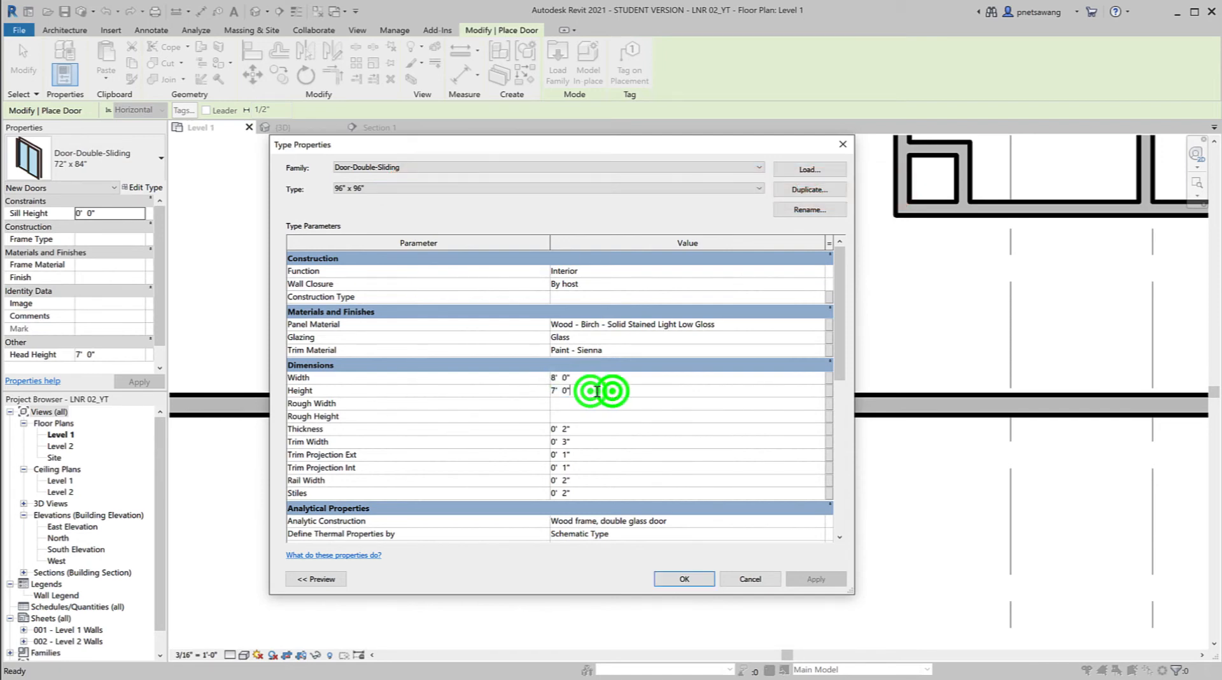
{"action": "type", "text": "8"}
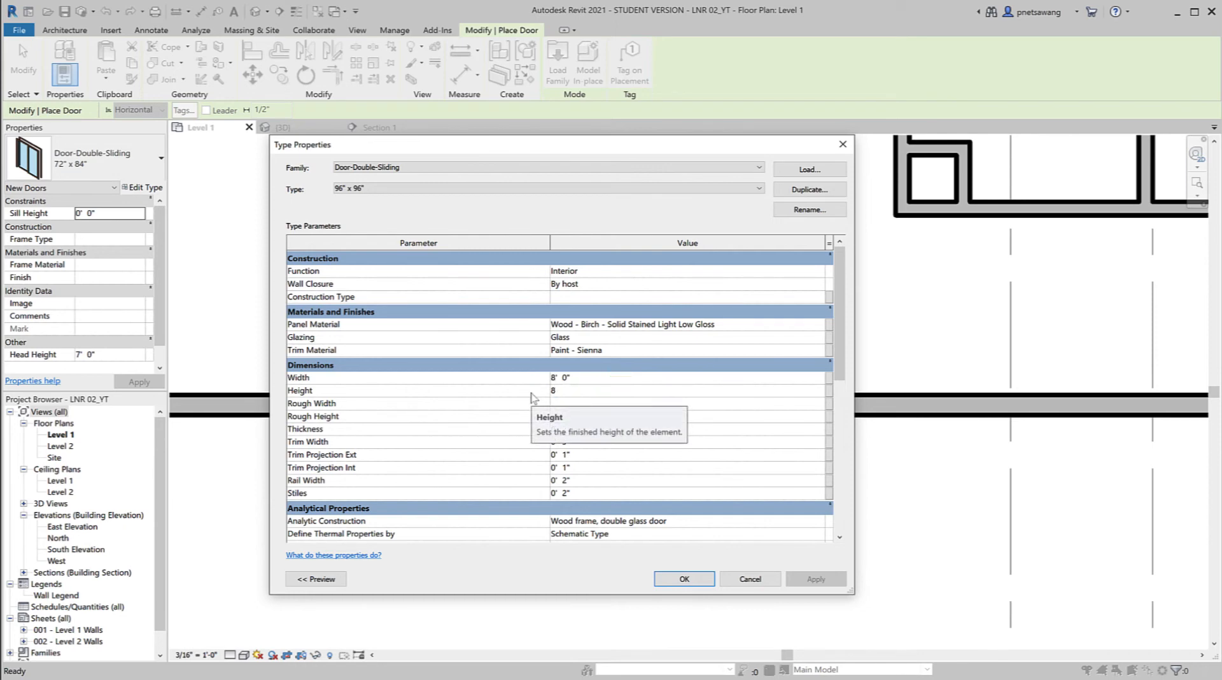
{"action": "left_click", "coordinate": [675, 578]}
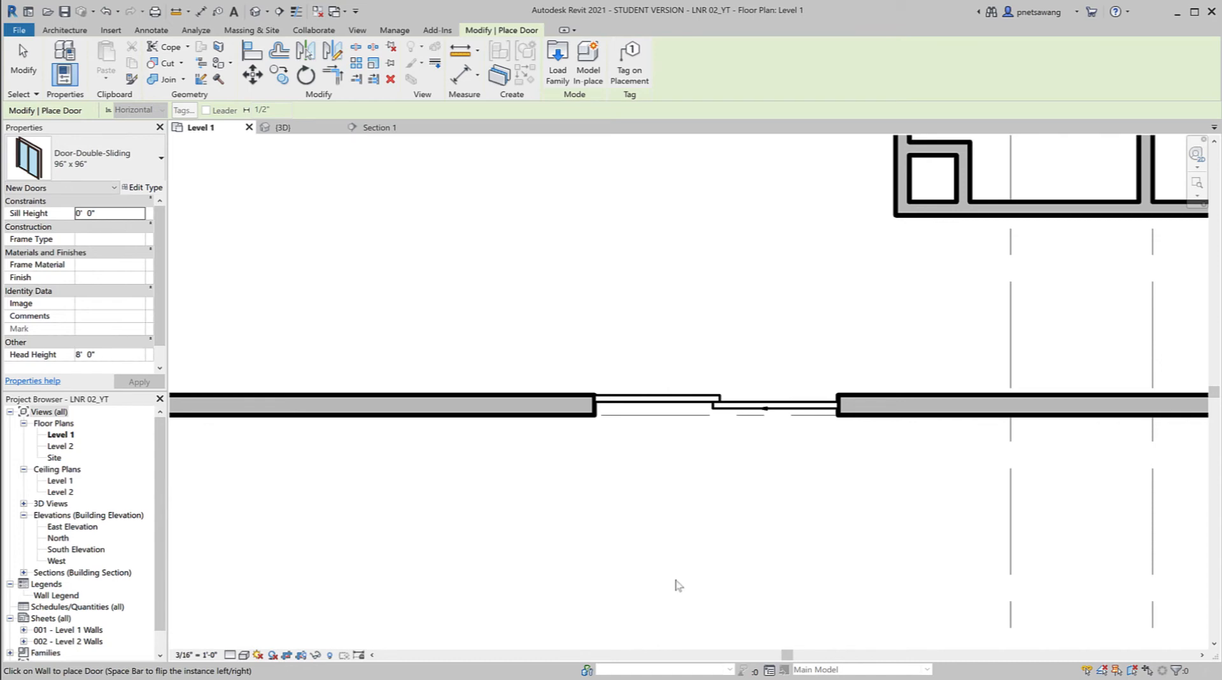
{"action": "key", "text": "Escape"}
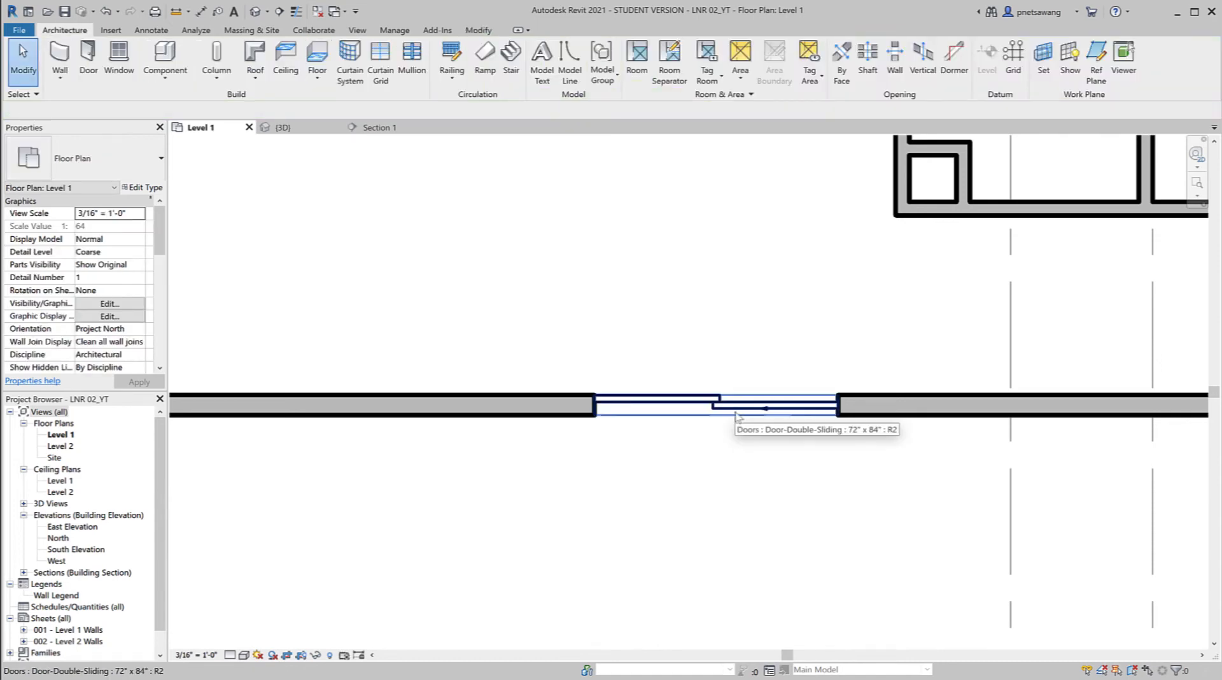
Change the sliding door in the grid E wall to the 96" x 96" type
{"action": "left_click", "coordinate": [732, 412]}
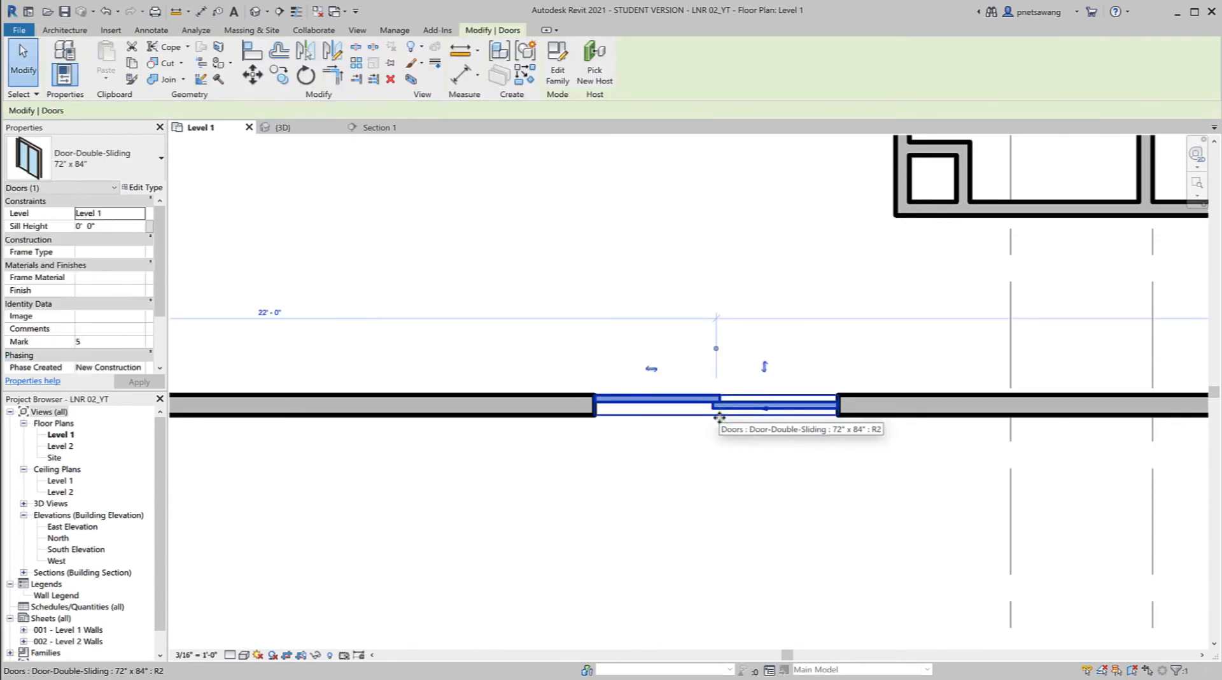
{"action": "left_click", "coordinate": [141, 167]}
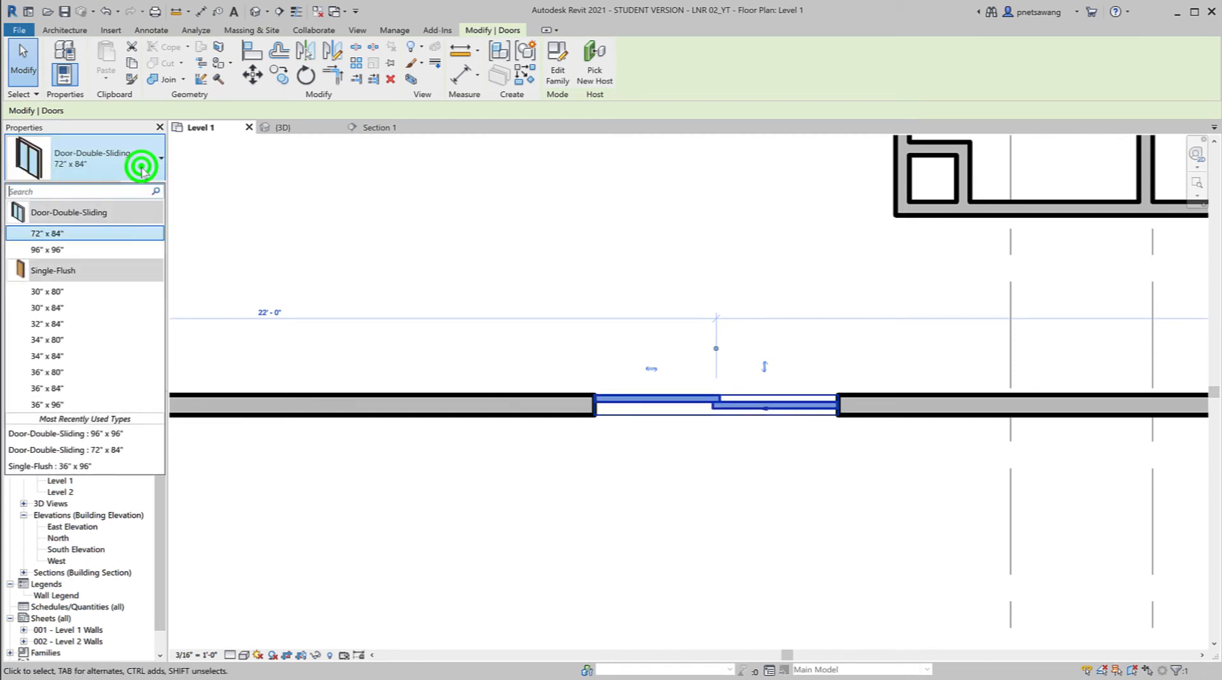
{"action": "left_click", "coordinate": [102, 252]}
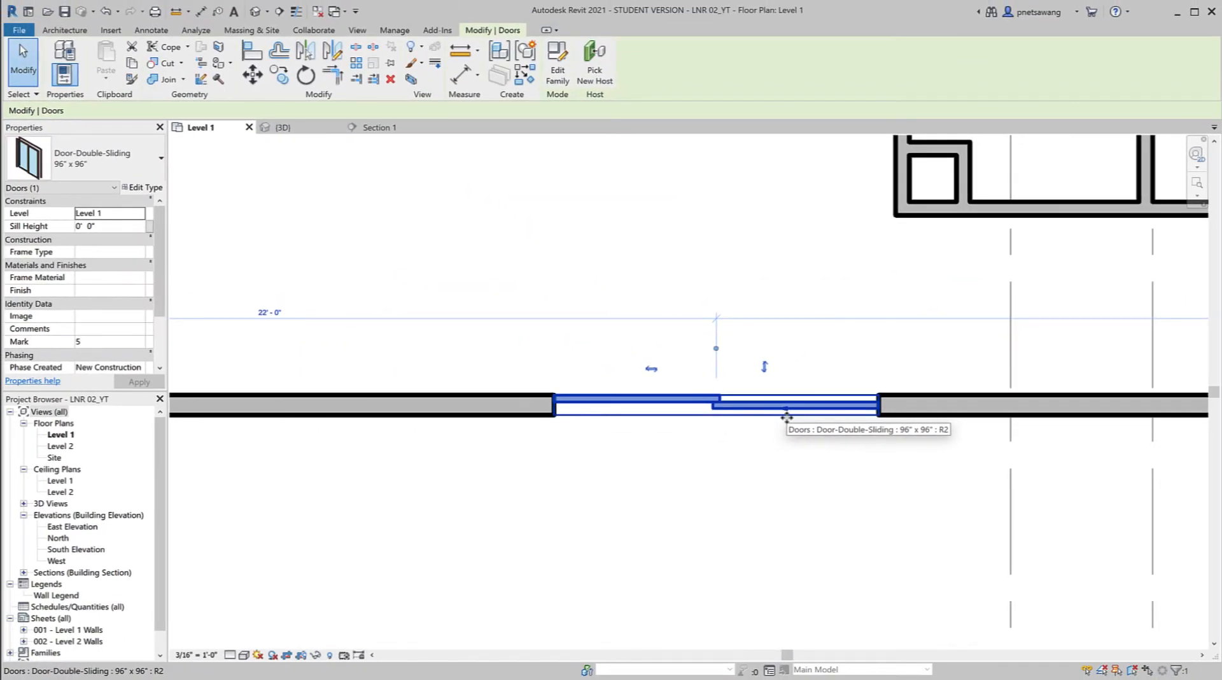
Flip the 96" x 96" sliding door's facing and hand, cycling through its orientations in the grid E wall
{"action": "left_click", "coordinate": [765, 368]}
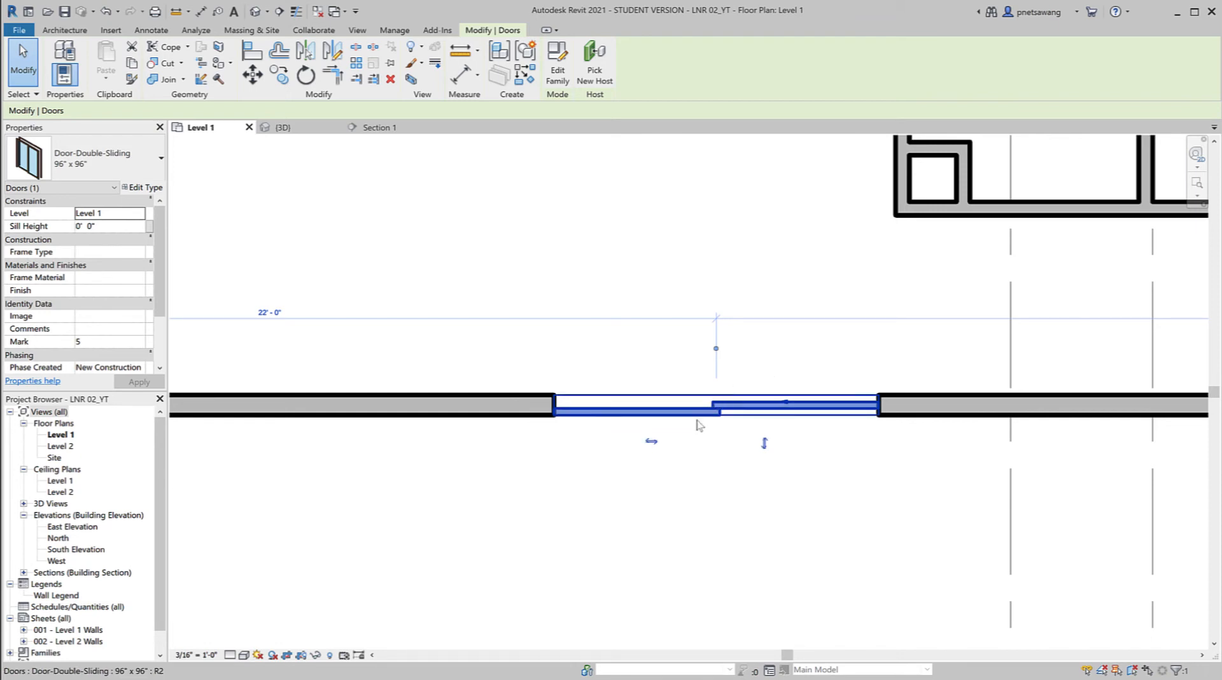
{"action": "left_click", "coordinate": [649, 442]}
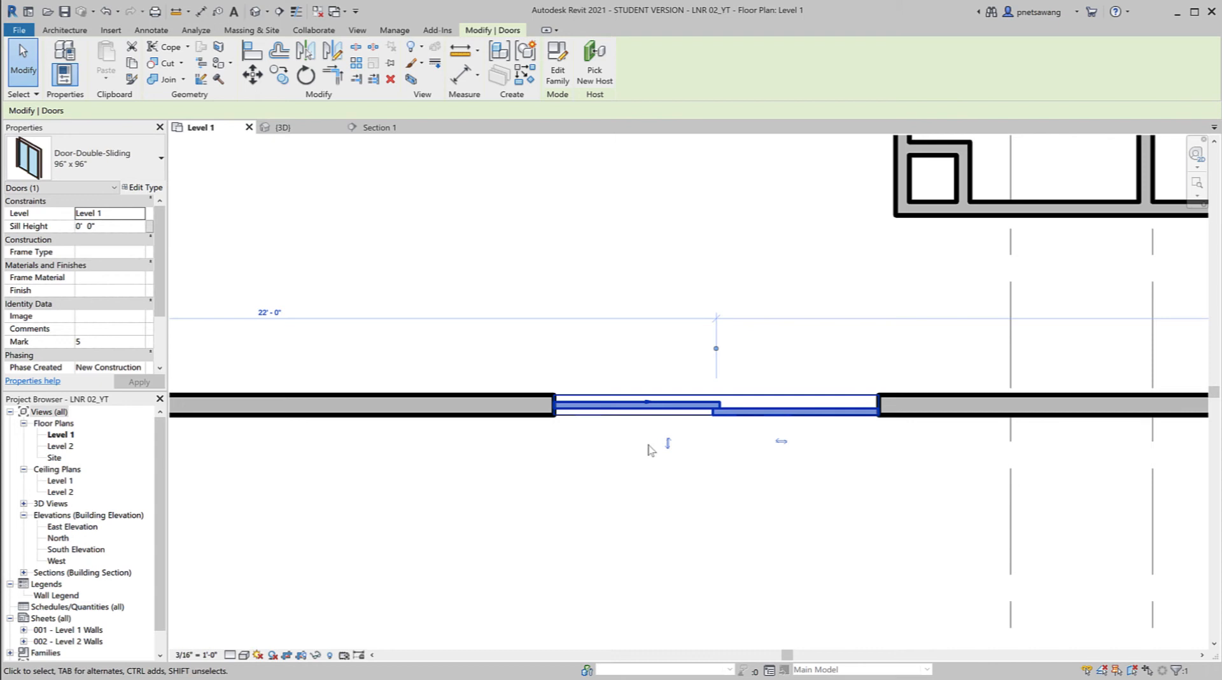
{"action": "key", "text": "space"}
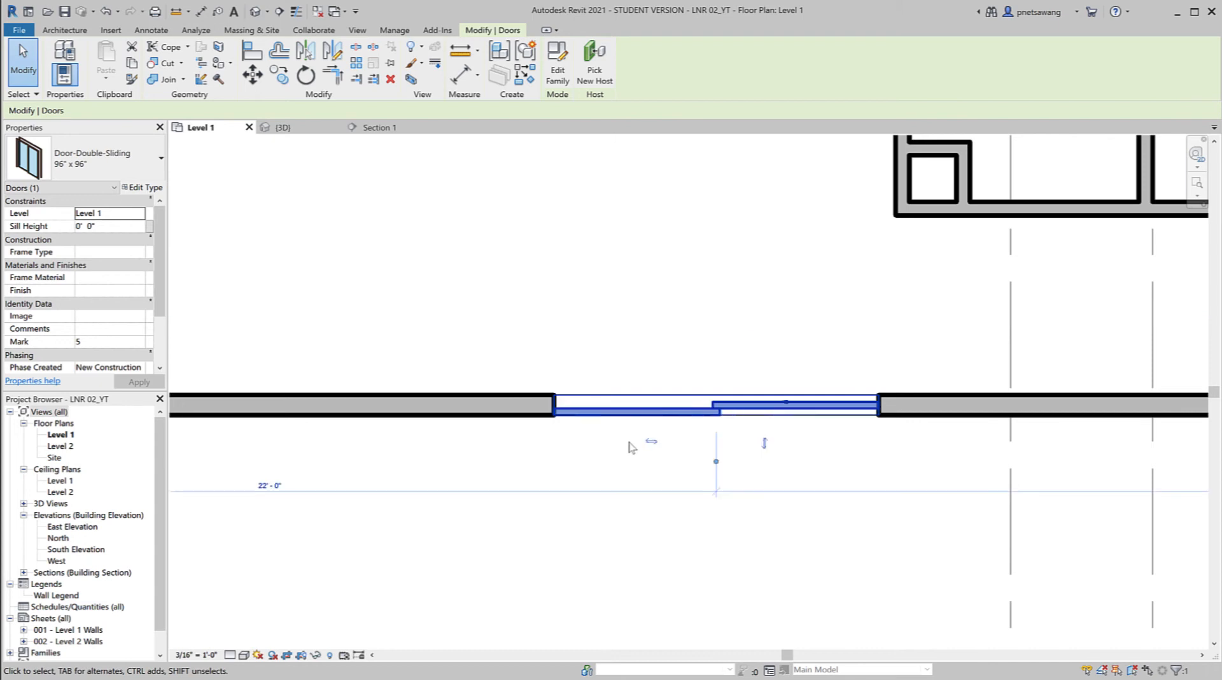
{"action": "key", "text": "Escape"}
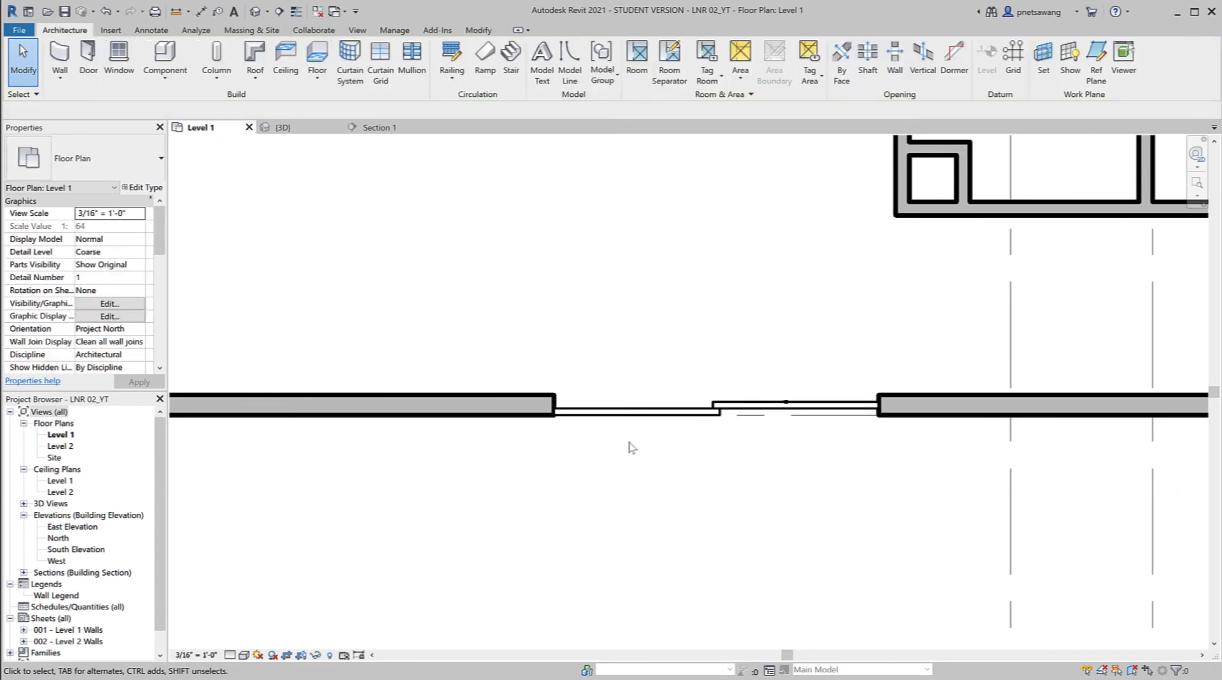
{"action": "left_click", "coordinate": [663, 420]}
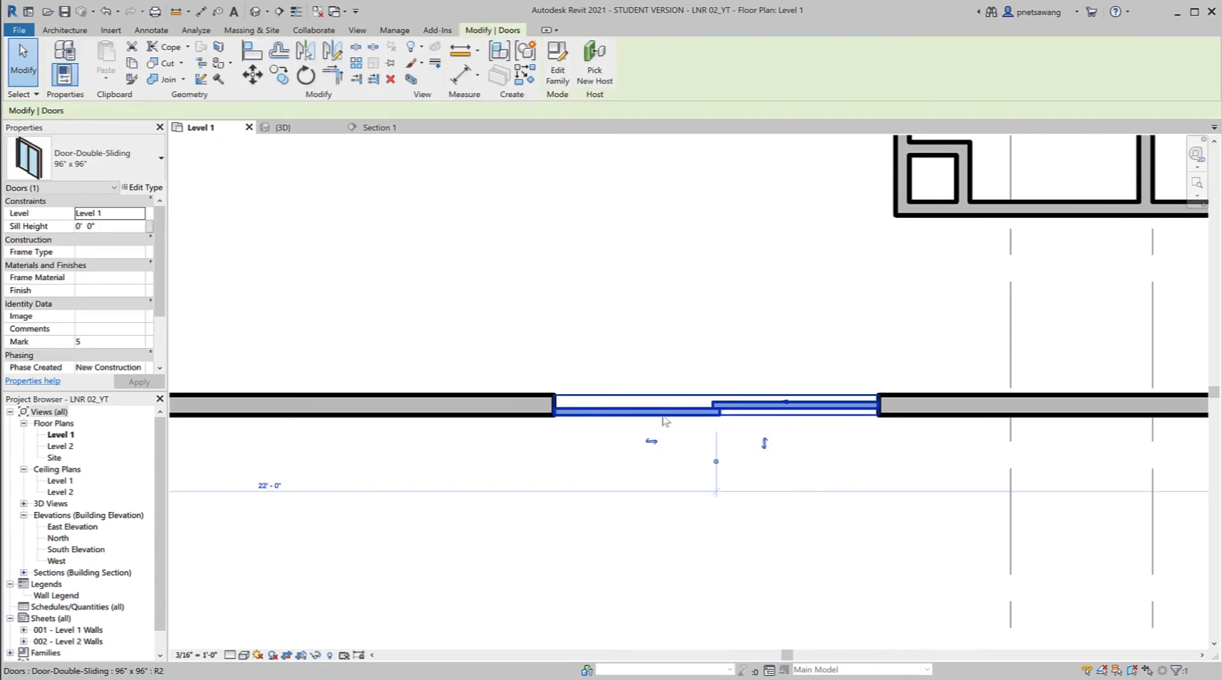
{"action": "key", "text": "space"}
{"action": "key", "text": "space"}
{"action": "key", "text": "space"}
{"action": "key", "text": "space"}
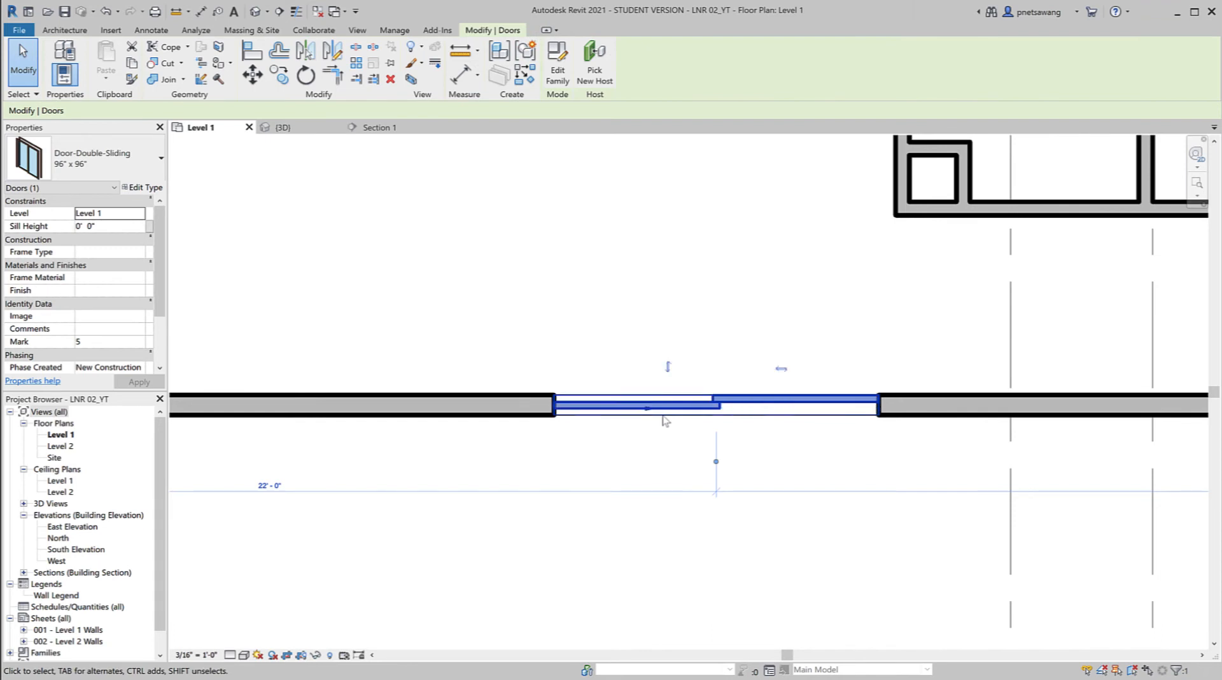
Cycle the 36" x 96" single-flush door in the grid C wall through its swing orientations and back to its original one
{"action": "middle_click_drag", "start_coordinate": [841, 282], "coordinate": [422, 651]}
{"action": "middle_click_drag", "start_coordinate": [804, 400], "coordinate": [572, 662]}
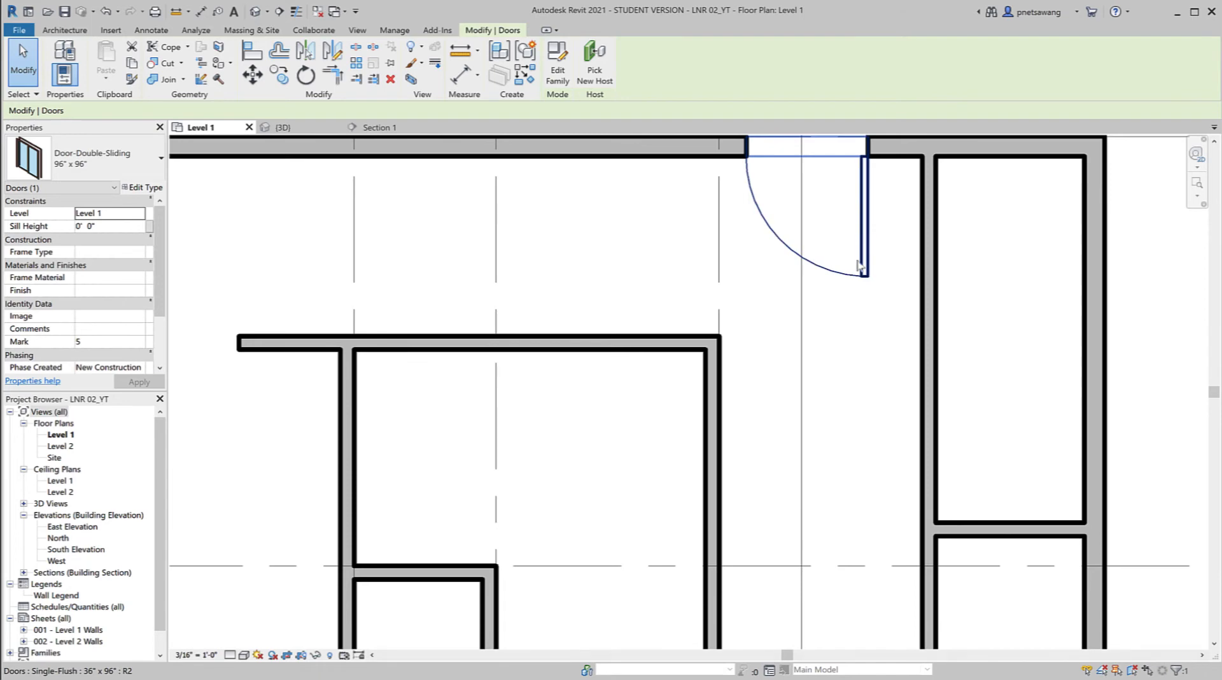
{"action": "middle_click_drag", "start_coordinate": [861, 266], "coordinate": [761, 494]}
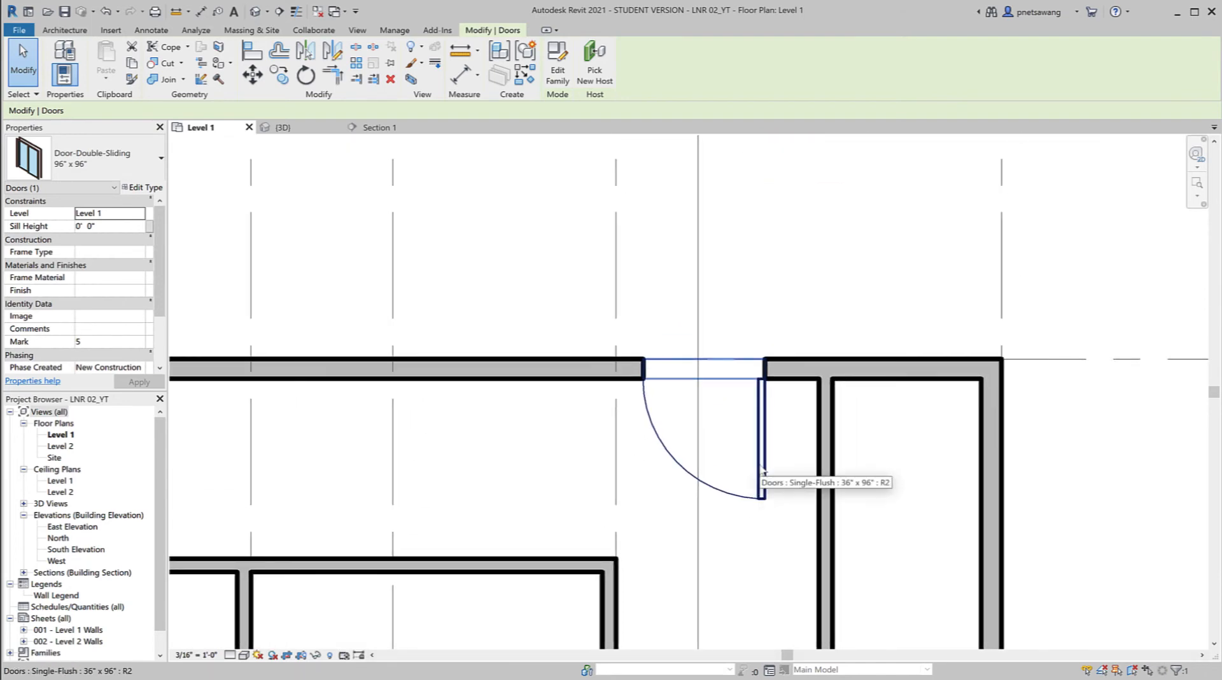
{"action": "left_click", "coordinate": [761, 471]}
{"action": "key", "text": "space"}
{"action": "key", "text": "space"}
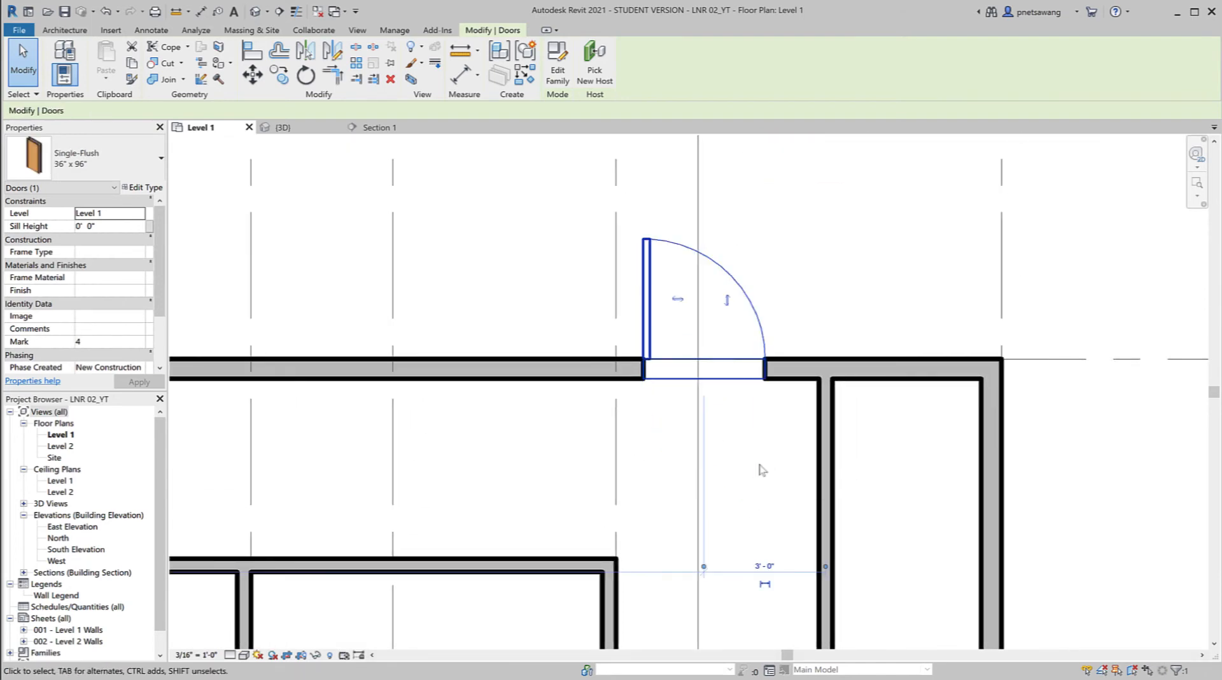
{"action": "key", "text": "space"}
{"action": "key", "text": "space"}
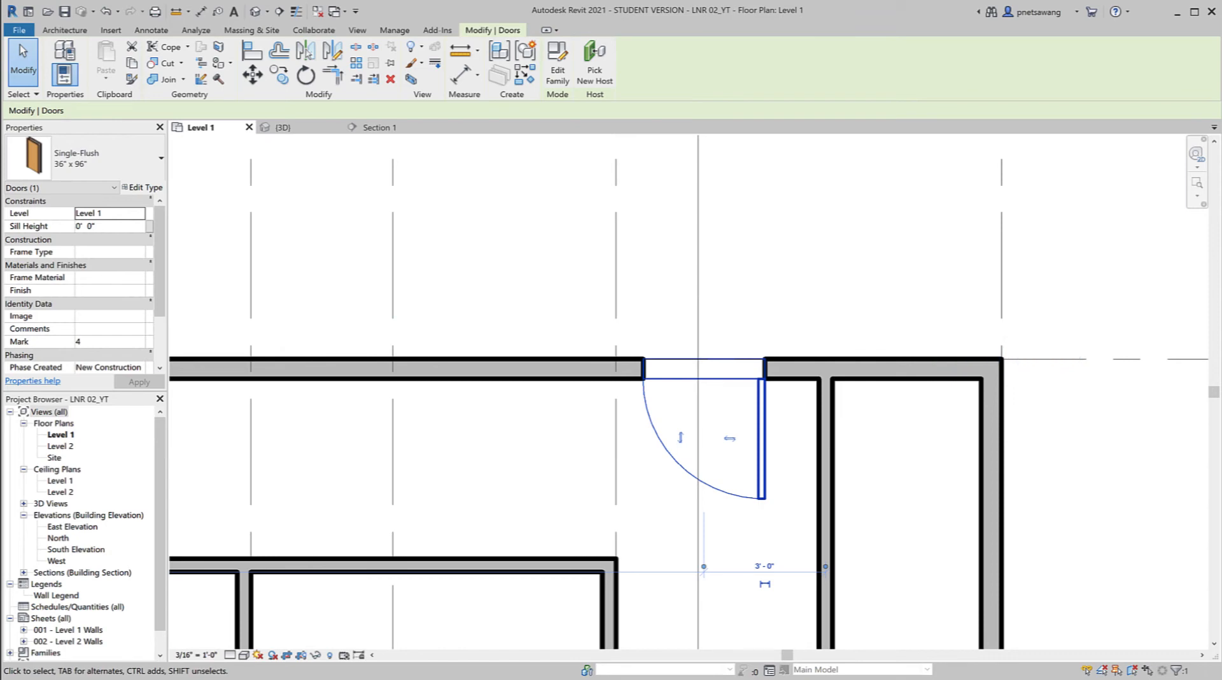
Place a Fixed 36" x 72" window in the grid E exterior wall, about 6'-7" from the grid 5 wall
{"action": "left_click", "coordinate": [62, 30]}
{"action": "key", "text": "Escape"}
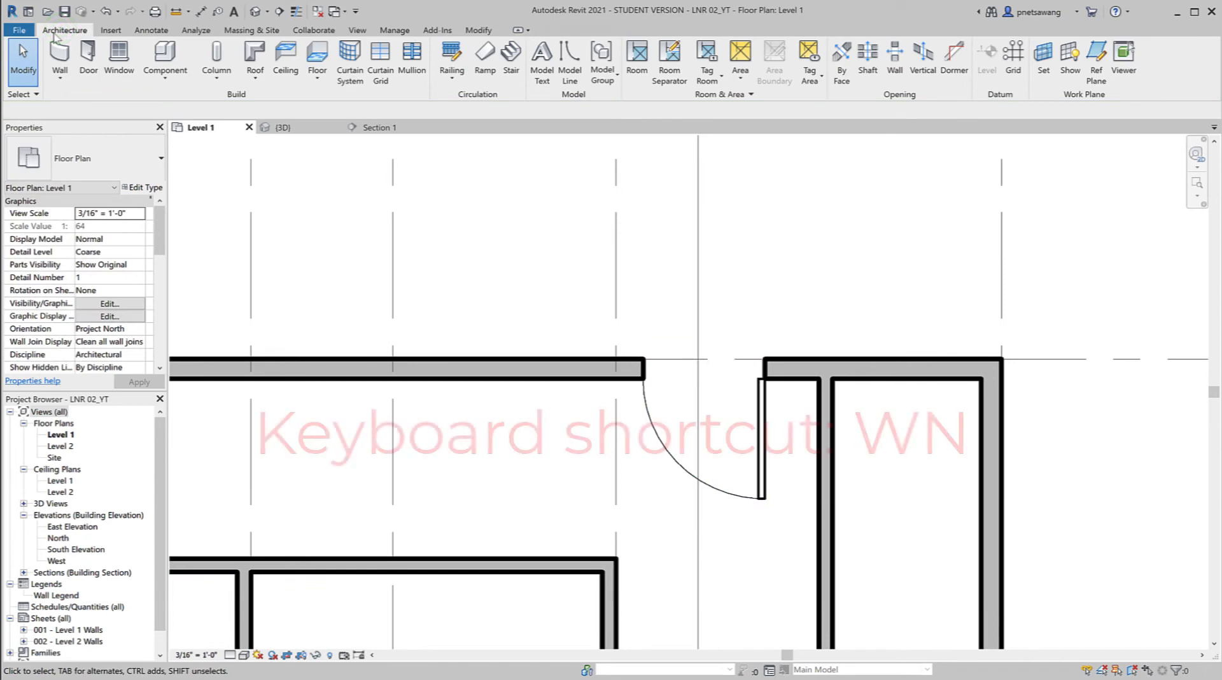
{"action": "left_click", "coordinate": [119, 60]}
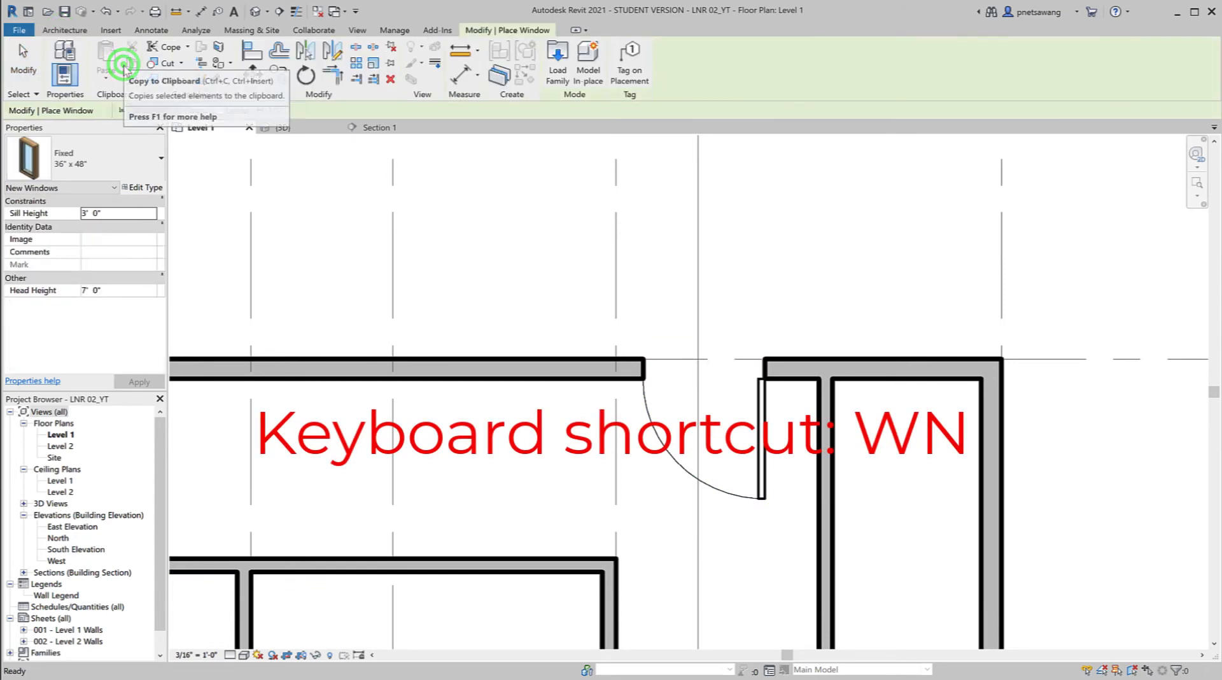
{"action": "left_click", "coordinate": [105, 163]}
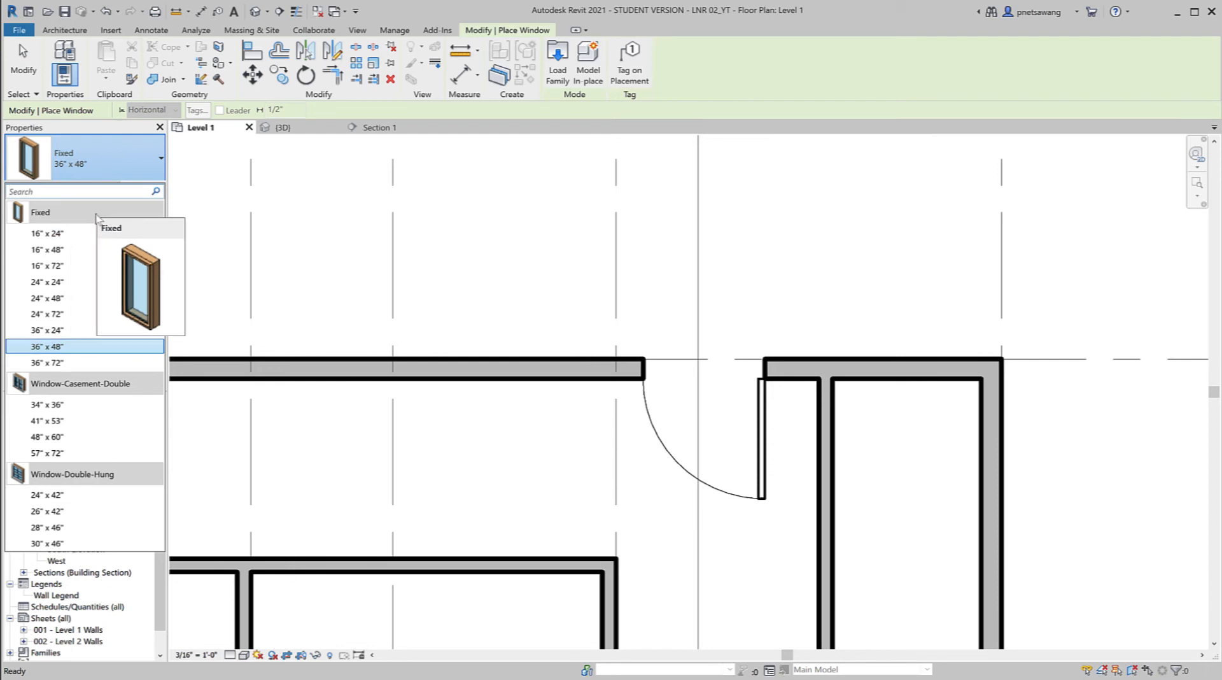
{"action": "left_click", "coordinate": [58, 366]}
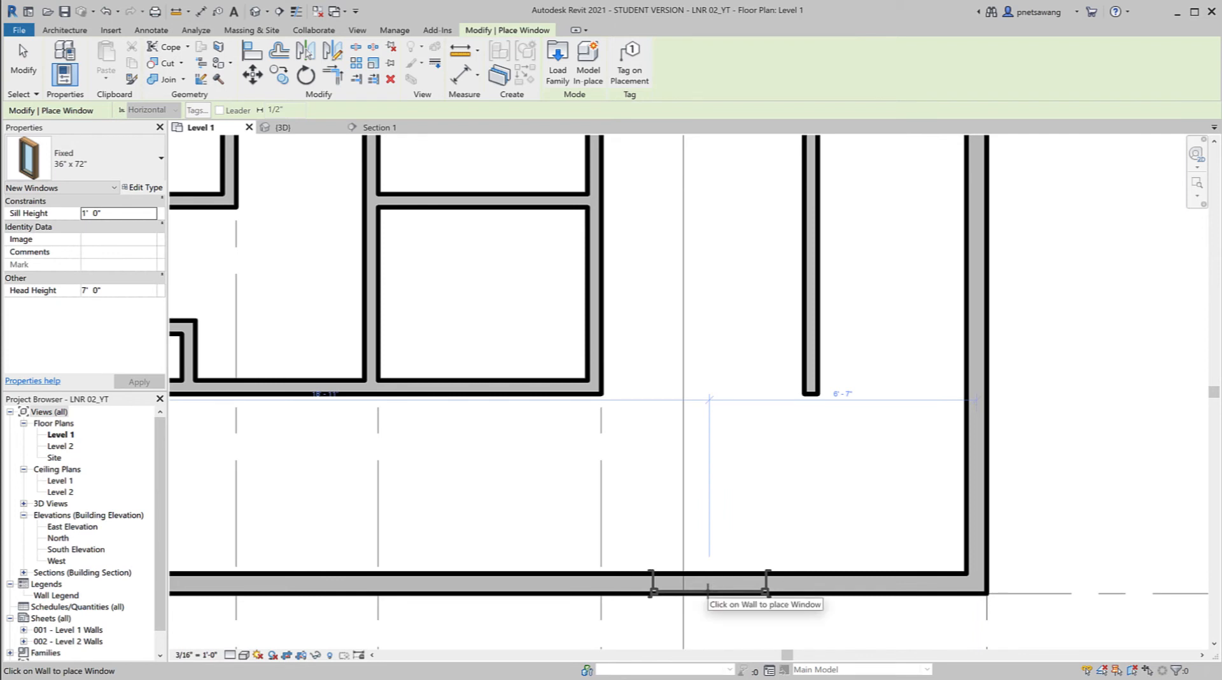
{"action": "left_click", "coordinate": [708, 589]}
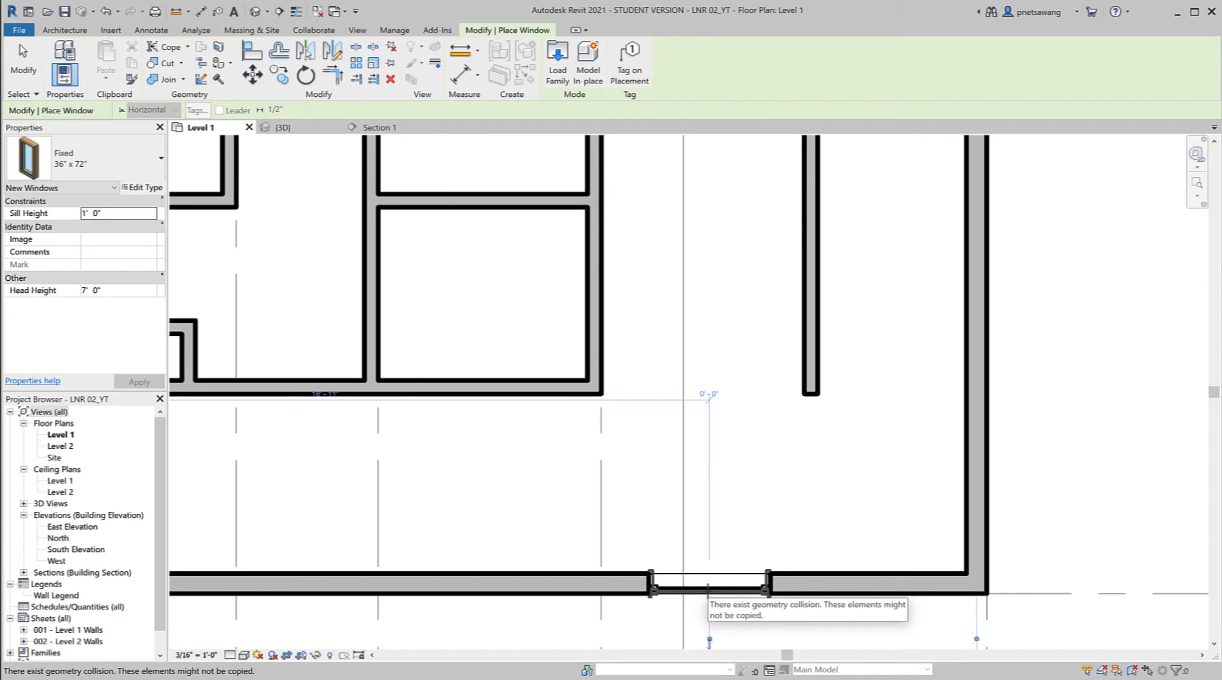
{"action": "key", "text": "Escape"}
{"action": "key", "text": "Escape"}
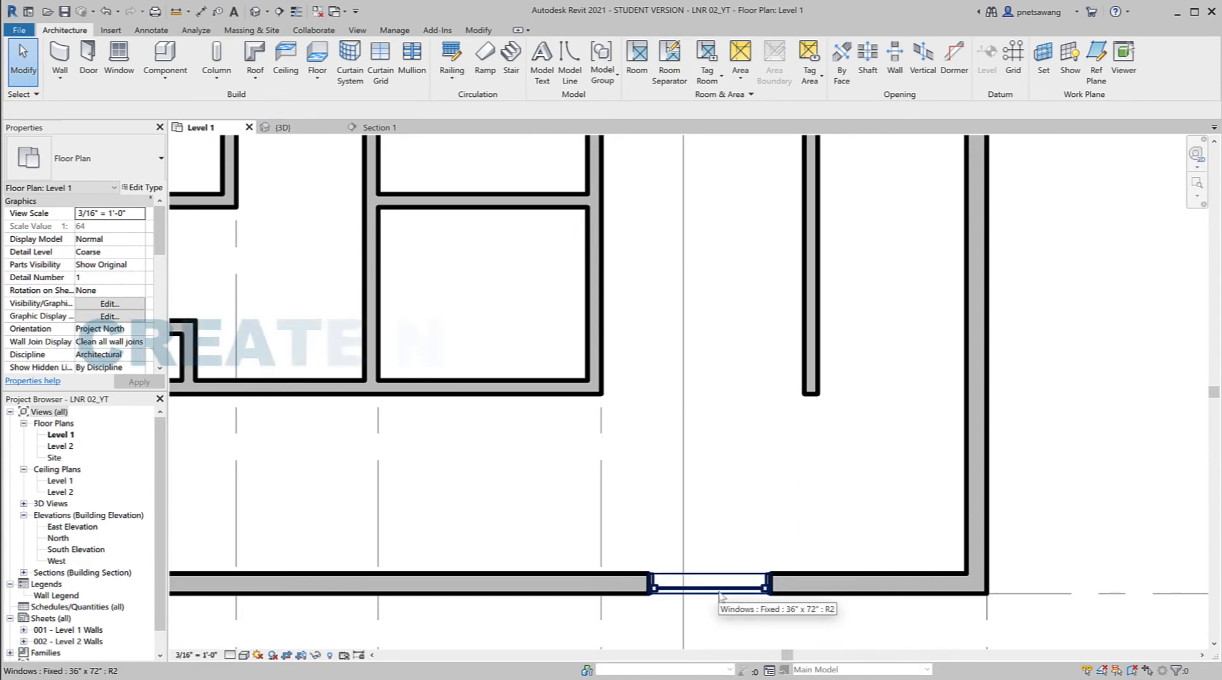
Duplicate the type of the window in the grid E wall and name the copy 48" x 72"
{"action": "left_click", "coordinate": [719, 590]}
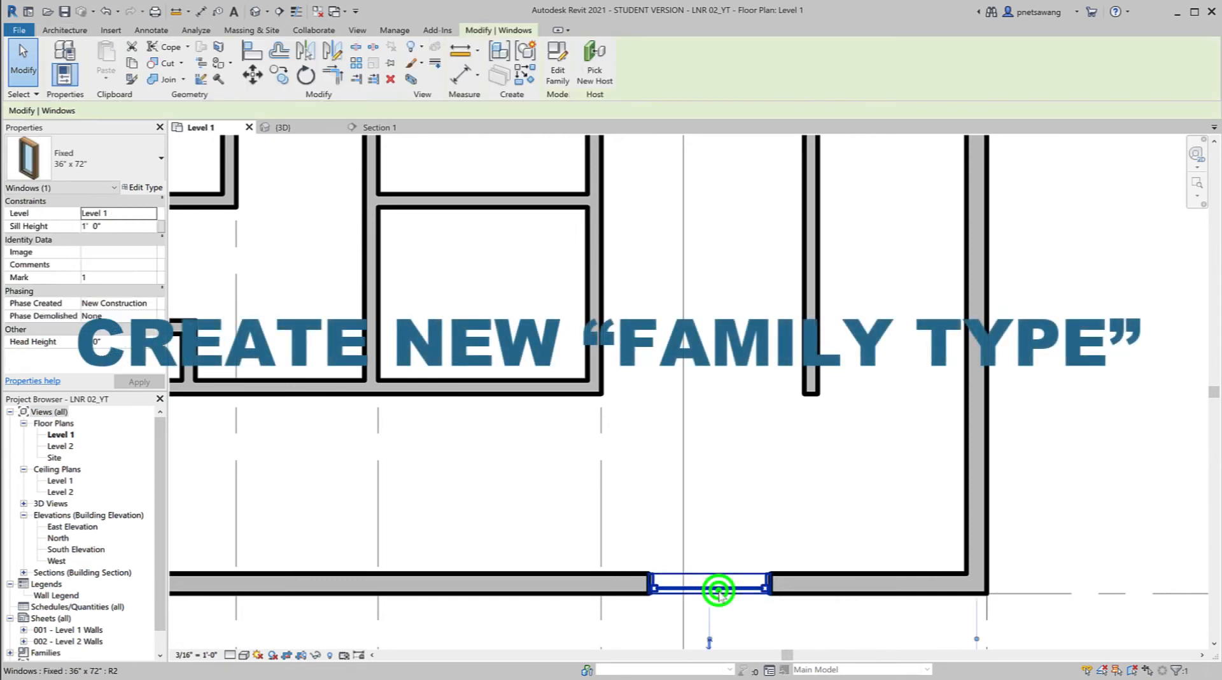
{"action": "left_click", "coordinate": [142, 188]}
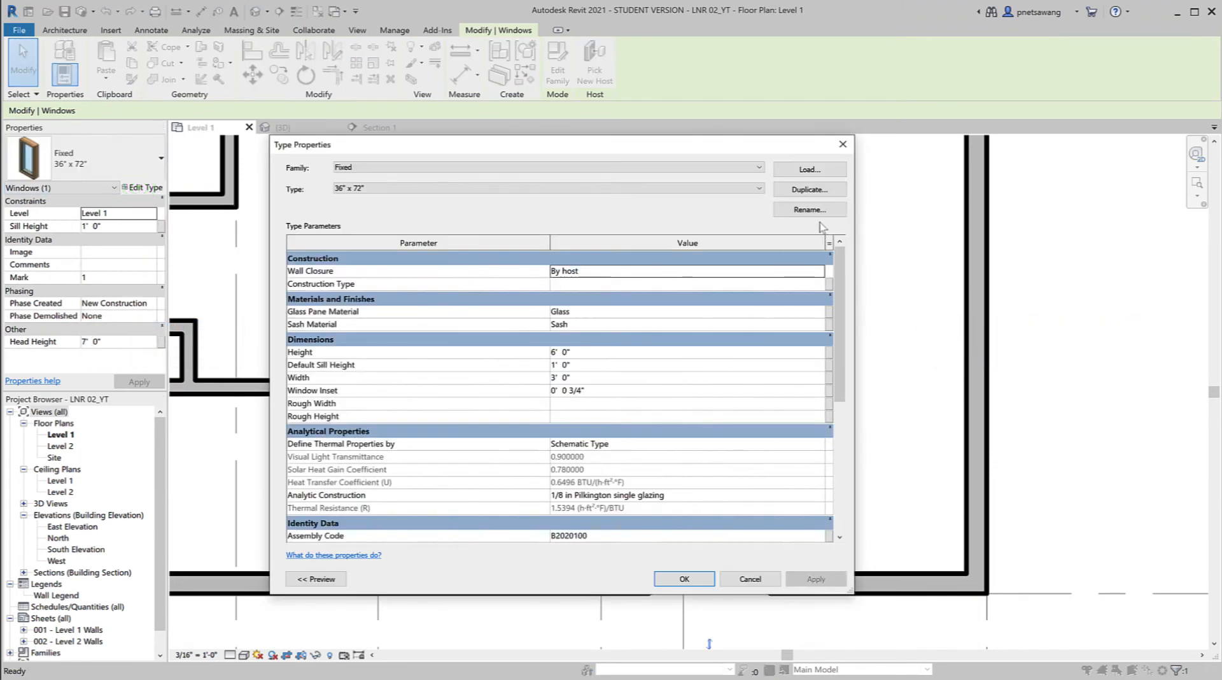
{"action": "left_click", "coordinate": [810, 190]}
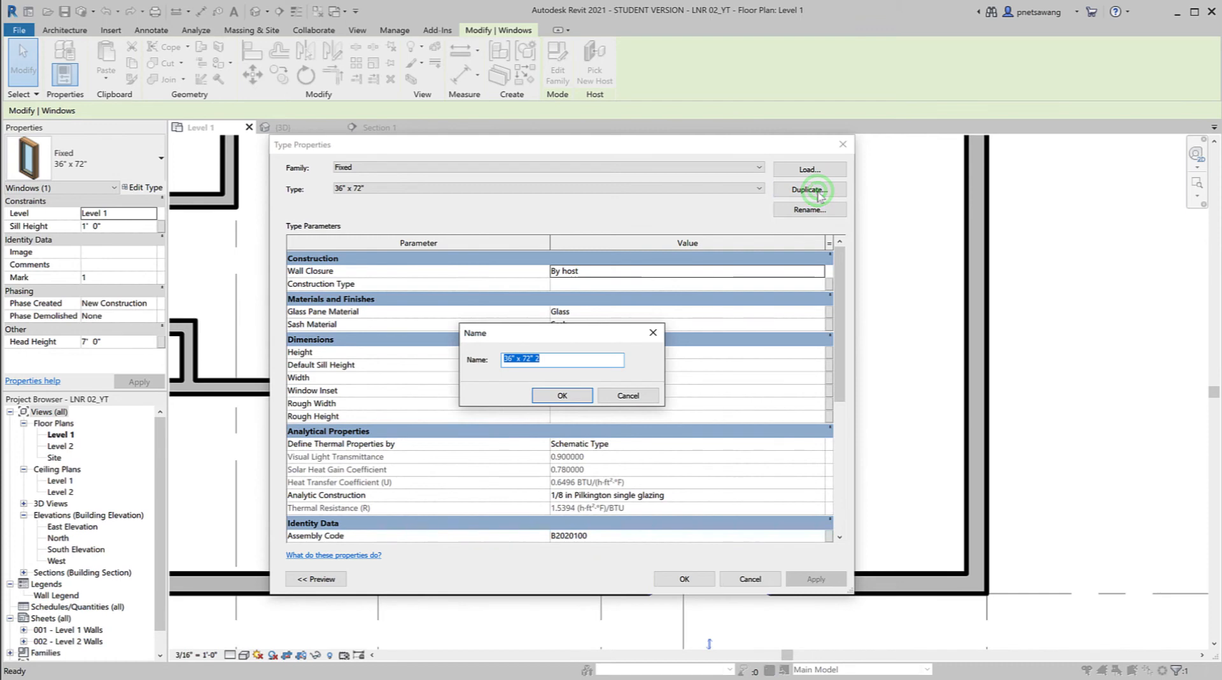
{"action": "left_click", "coordinate": [555, 360]}
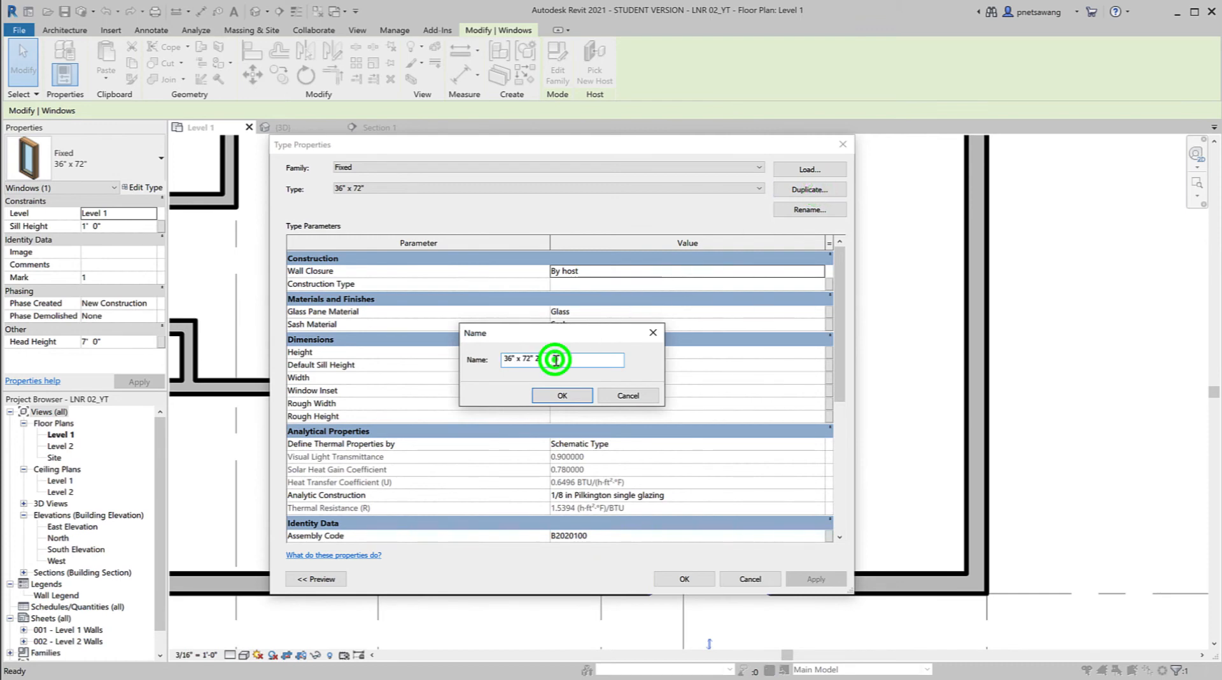
{"action": "double_click", "coordinate": [509, 359]}
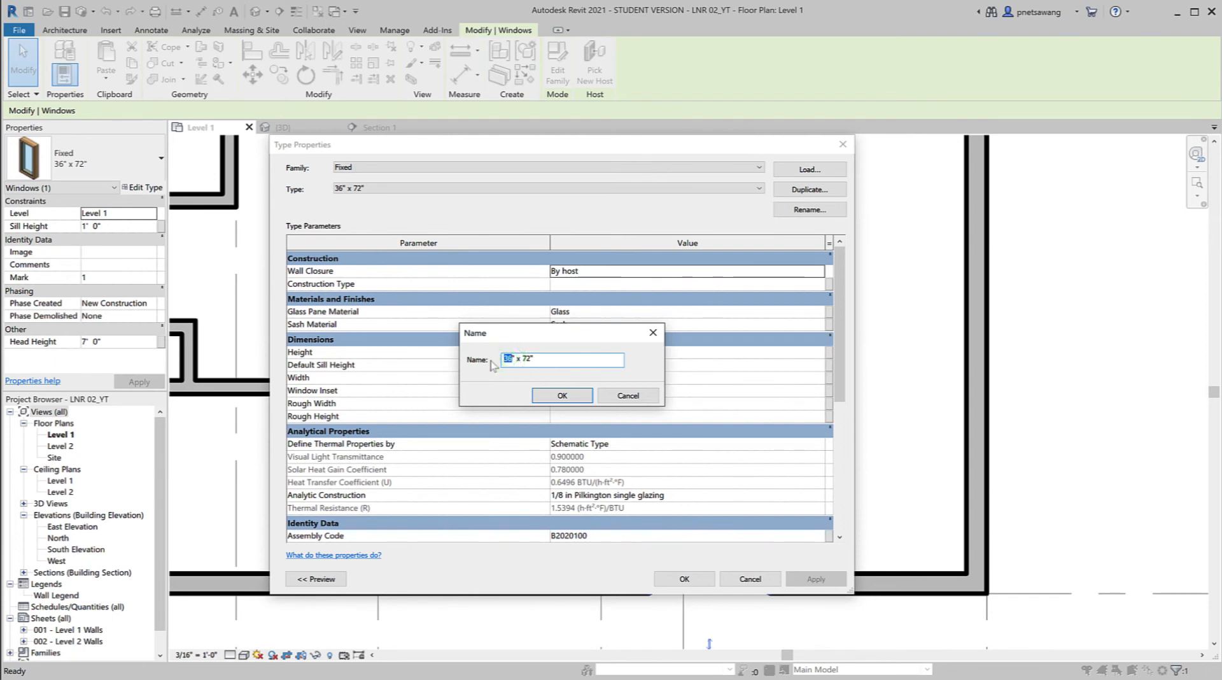
{"action": "type", "text": "48"}
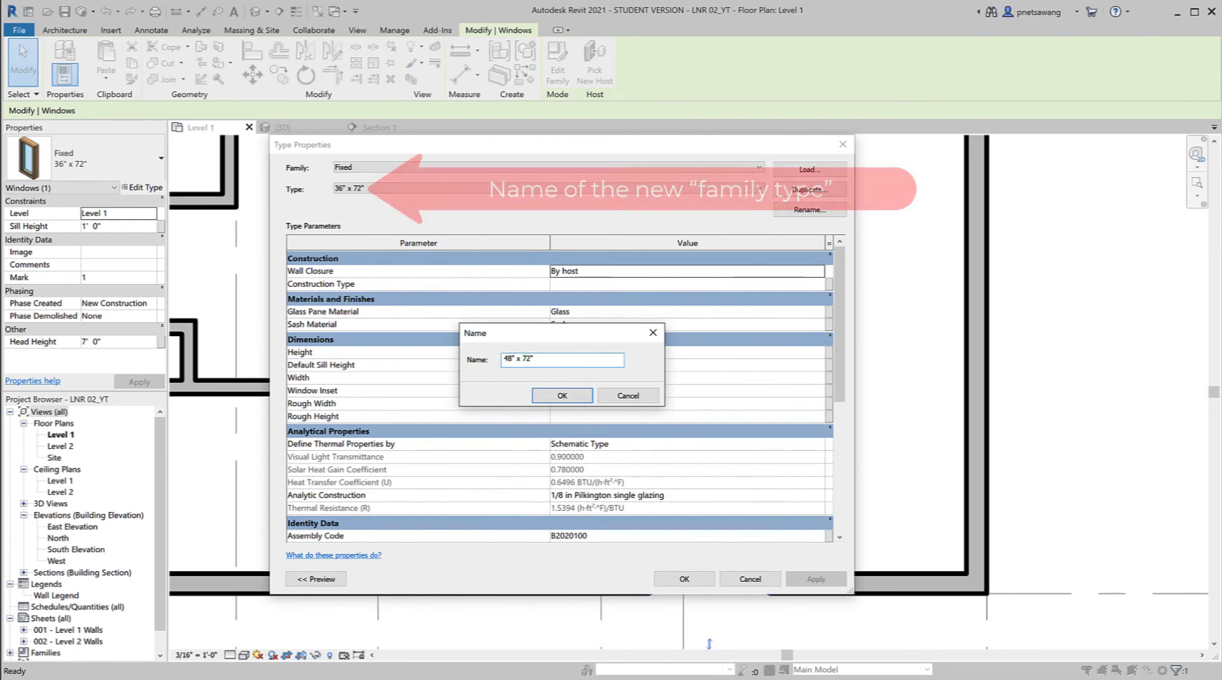
{"action": "left_click", "coordinate": [563, 395]}
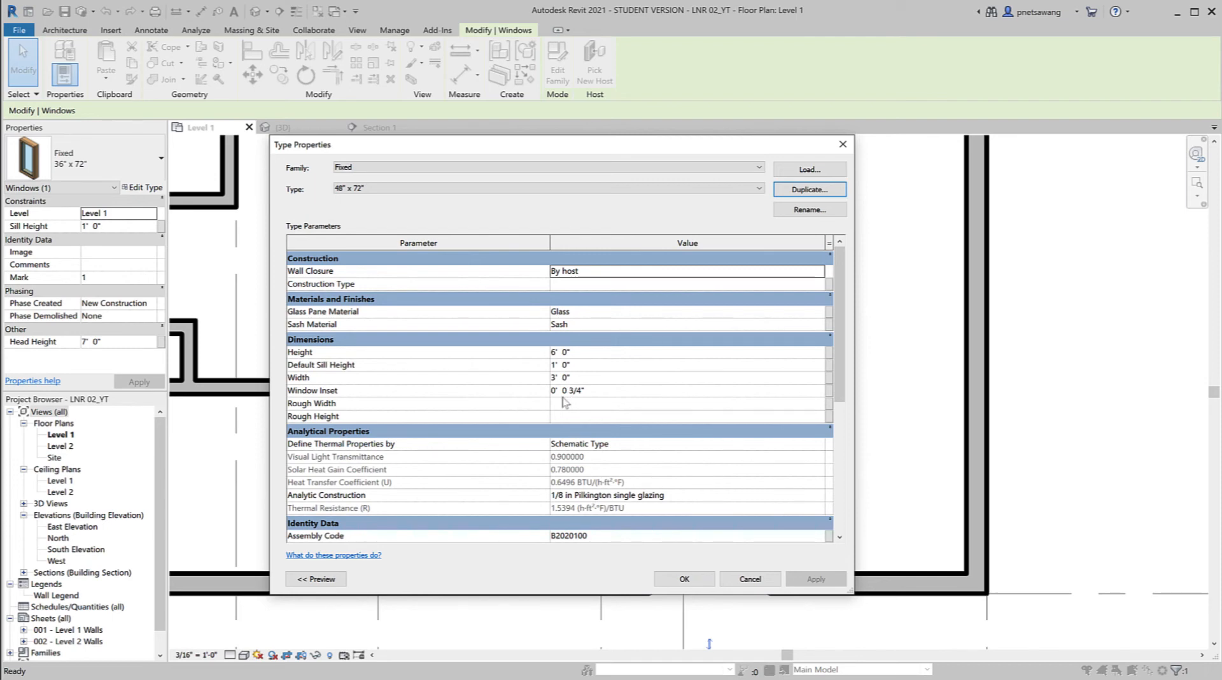
Set the 48" x 72" window type's width to 4' and apply the type changes
{"action": "left_click", "coordinate": [578, 367]}
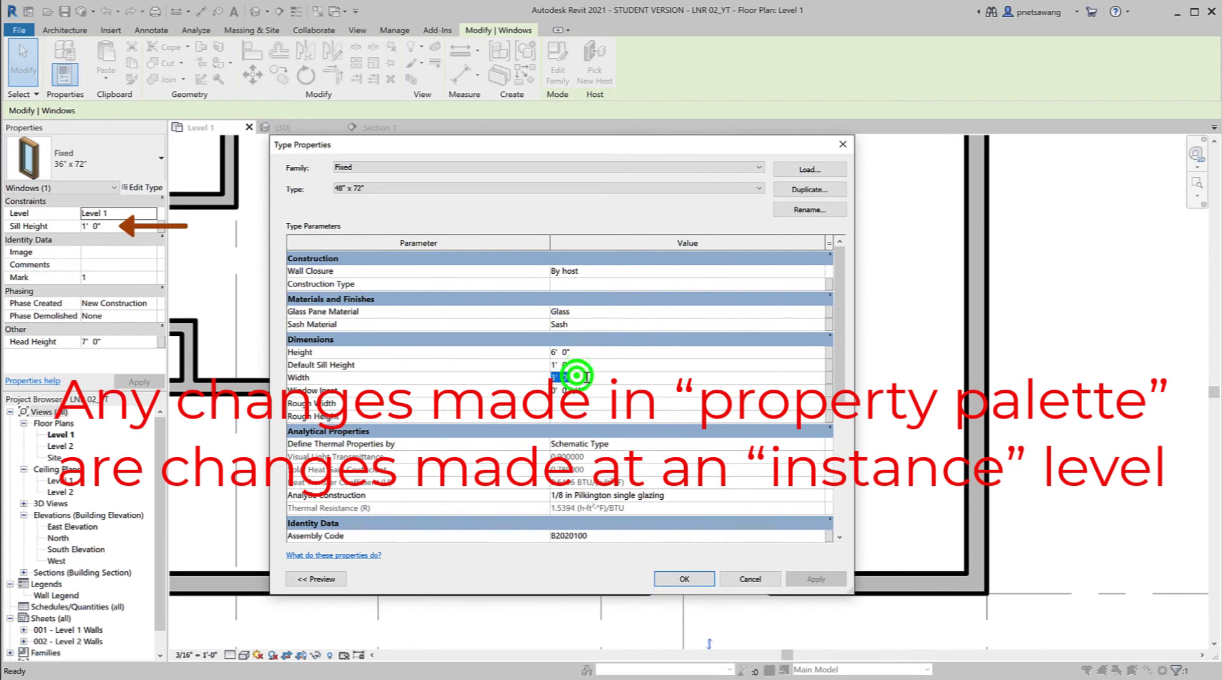
{"action": "left_click", "coordinate": [585, 376]}
{"action": "type", "text": "4"}
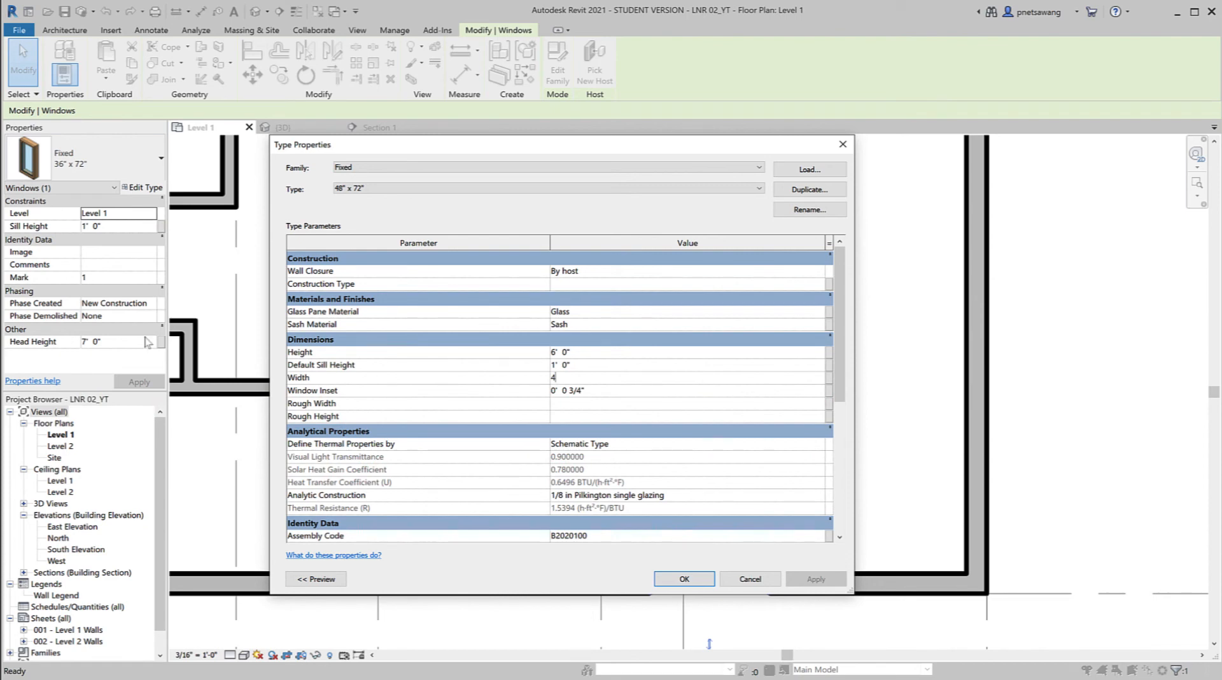
{"action": "left_click", "coordinate": [685, 579]}
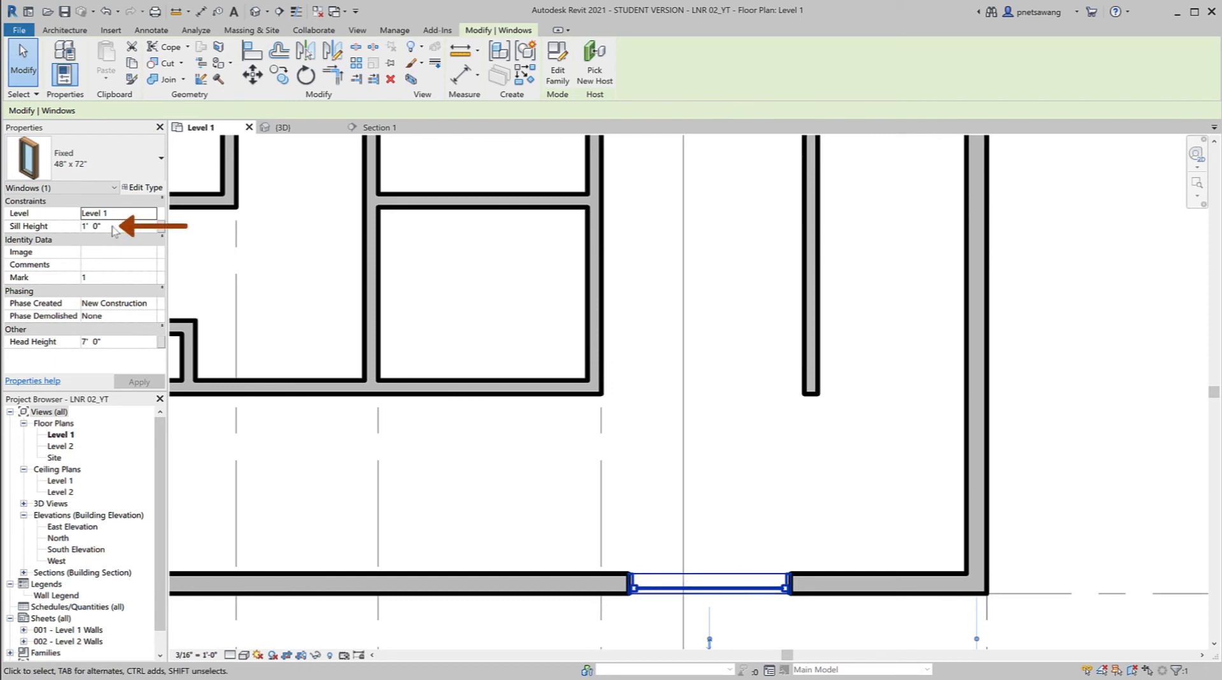
Set the head height of the 48" x 72" window in the grid E wall to 8'
{"action": "left_click", "coordinate": [112, 342]}
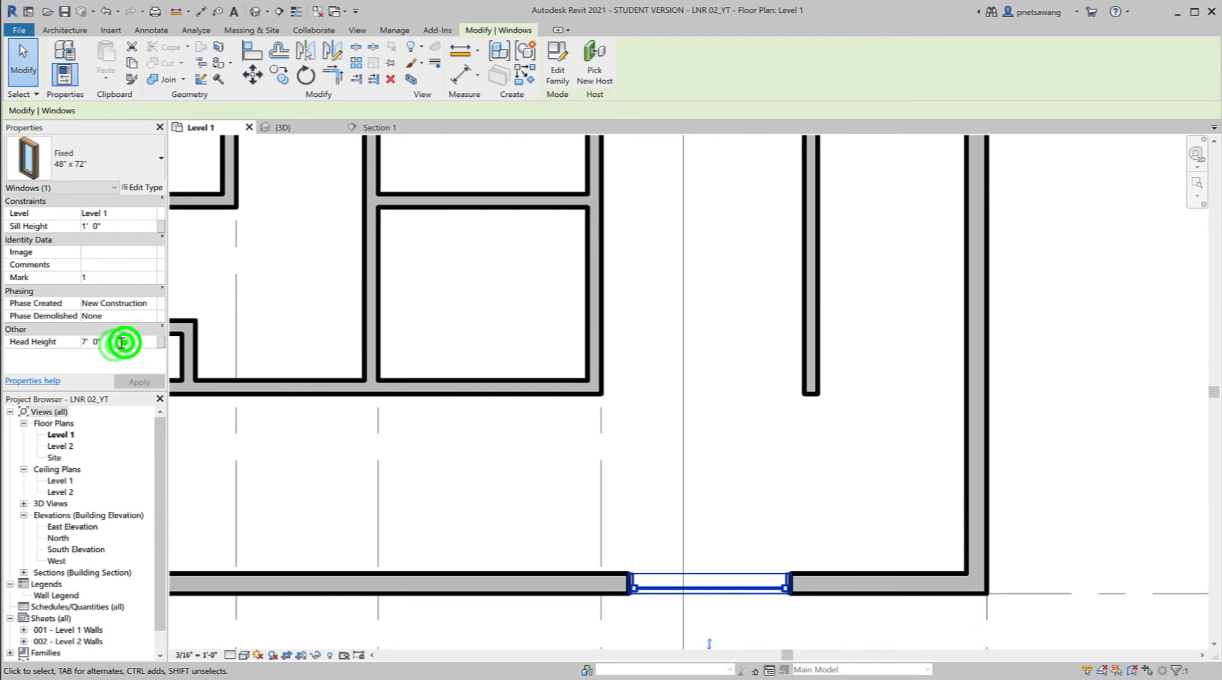
{"action": "type", "text": "8"}
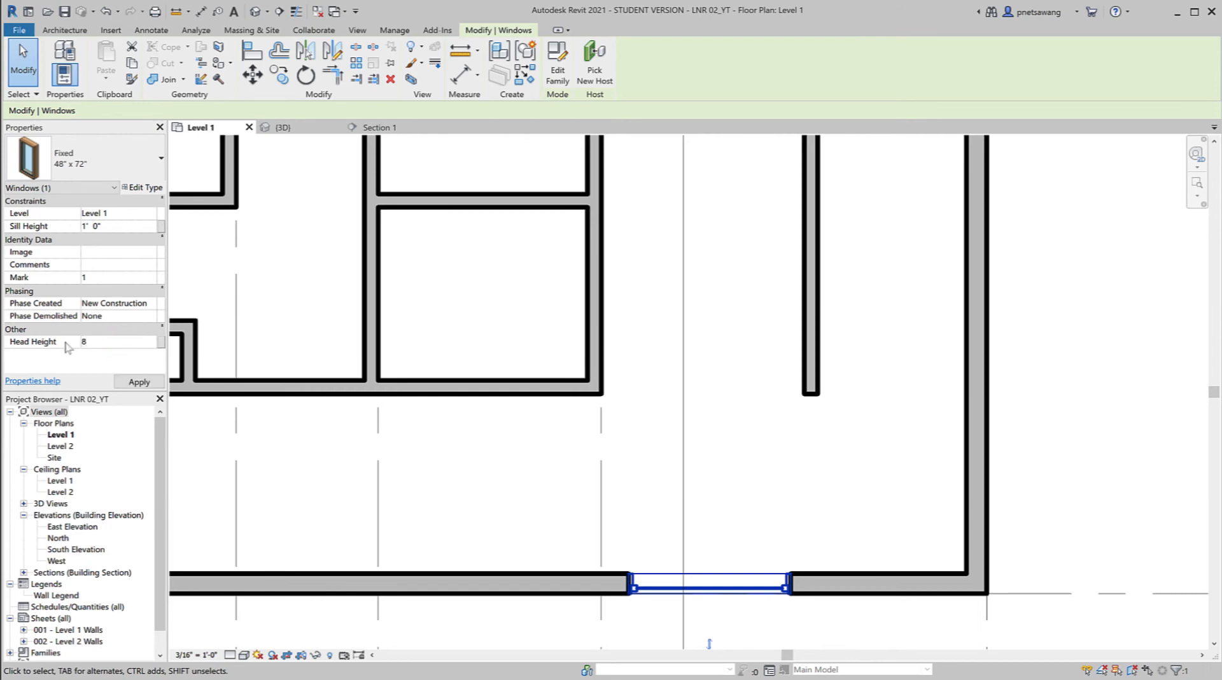
{"action": "key", "text": "Return"}
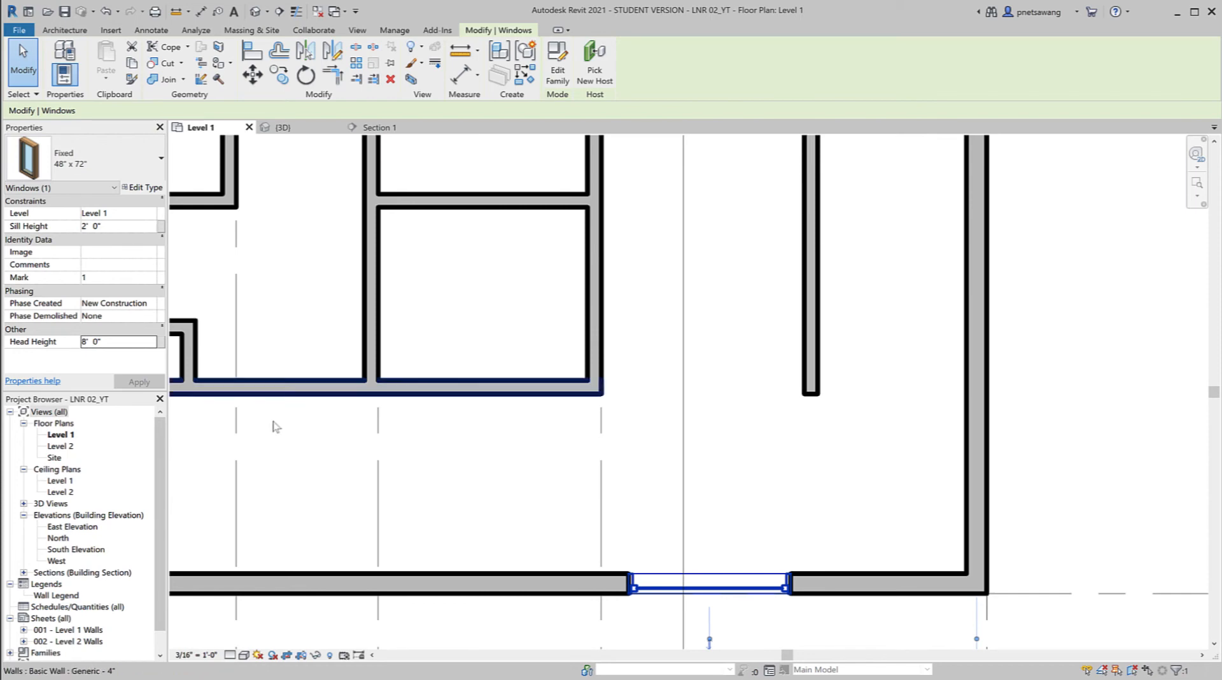
Check the window's height against the sliding door in the South Elevation view and return to the Level 1 plan
{"action": "double_click", "coordinate": [56, 549]}
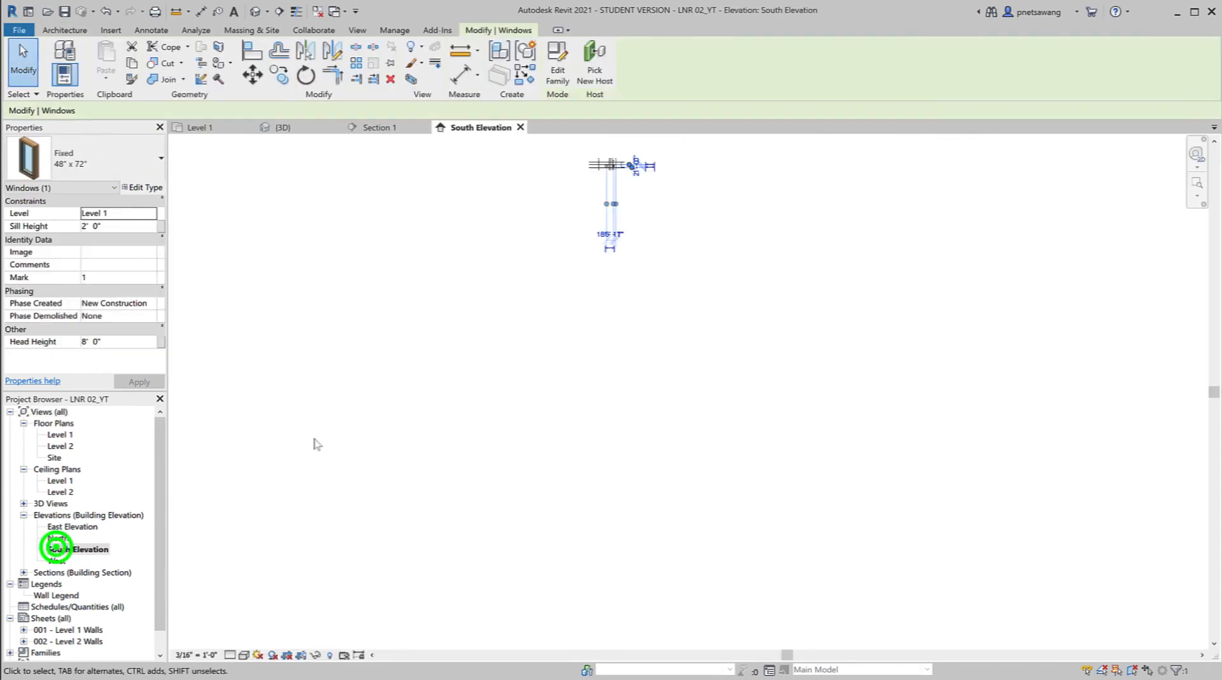
{"action": "scroll", "coordinate": [605, 177], "scroll_direction": "up", "scroll_amount": 3}
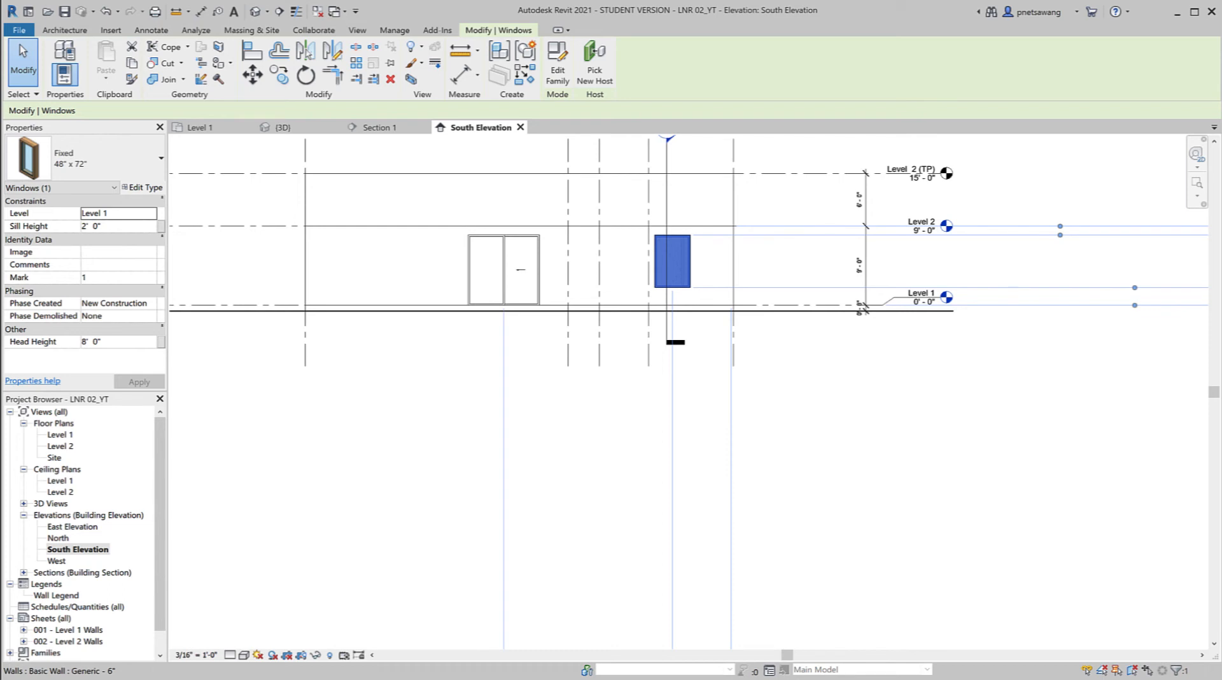
{"action": "left_click", "coordinate": [213, 126]}
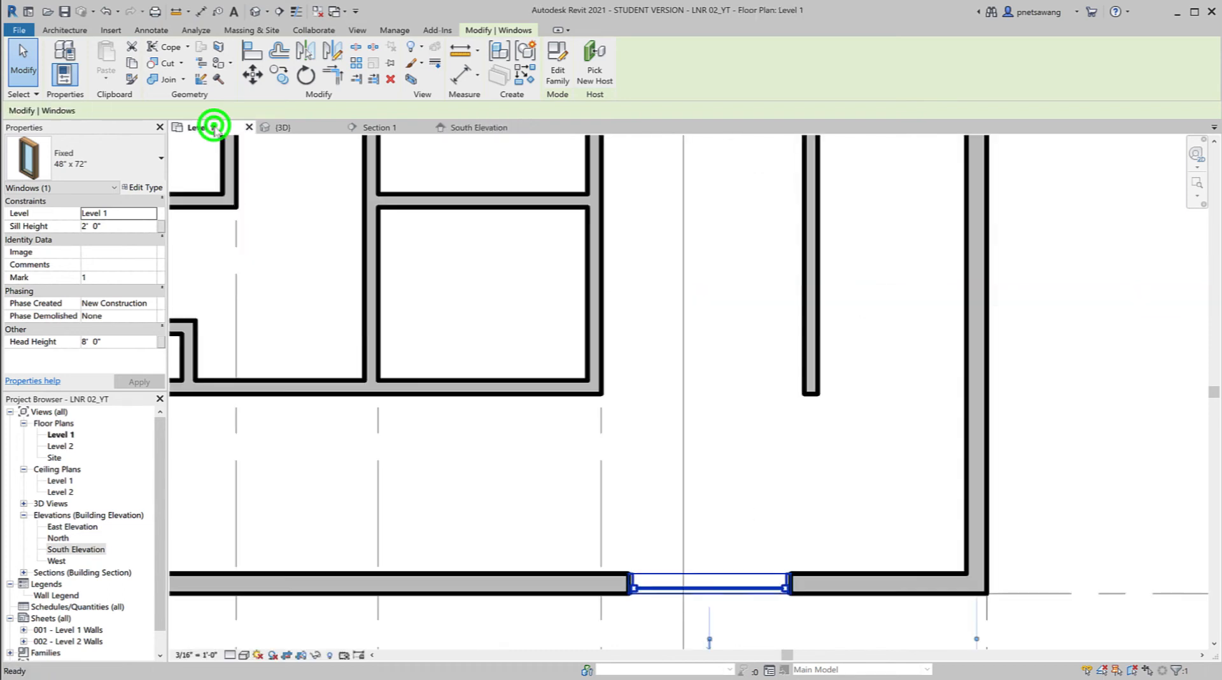
Start loading a family and browse to the Windows folder of the English-Imperial library
{"action": "key", "text": "z"}
{"action": "key", "text": "e"}
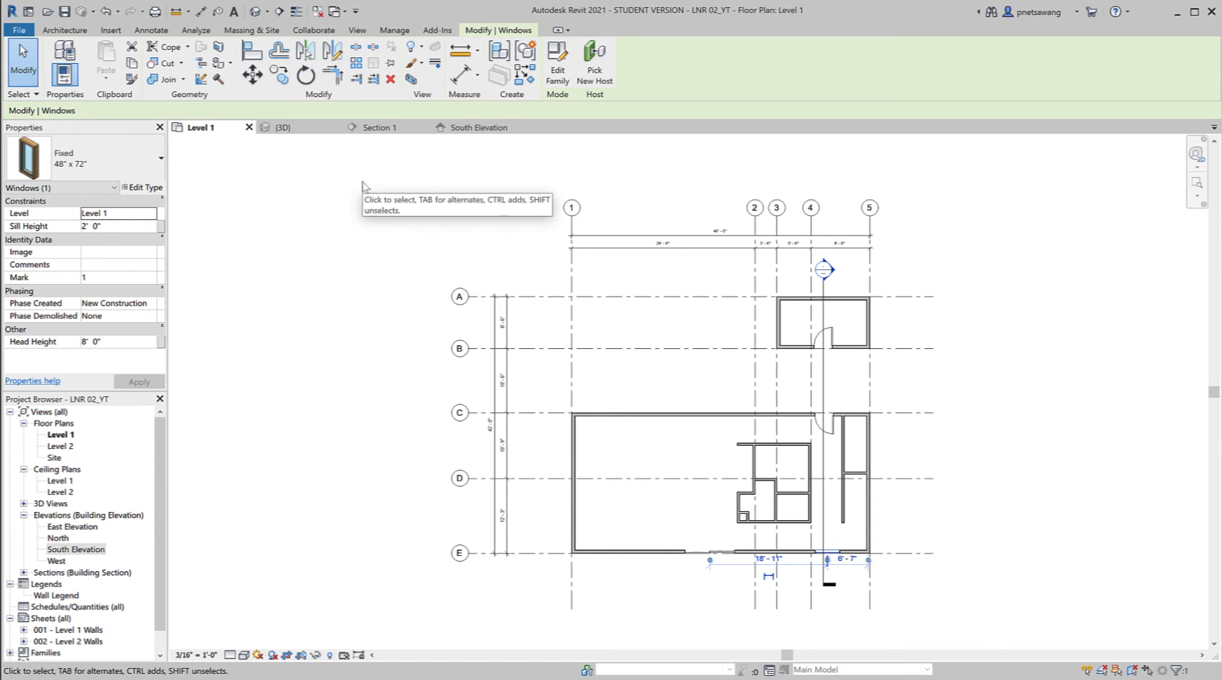
{"action": "left_click", "coordinate": [150, 167]}
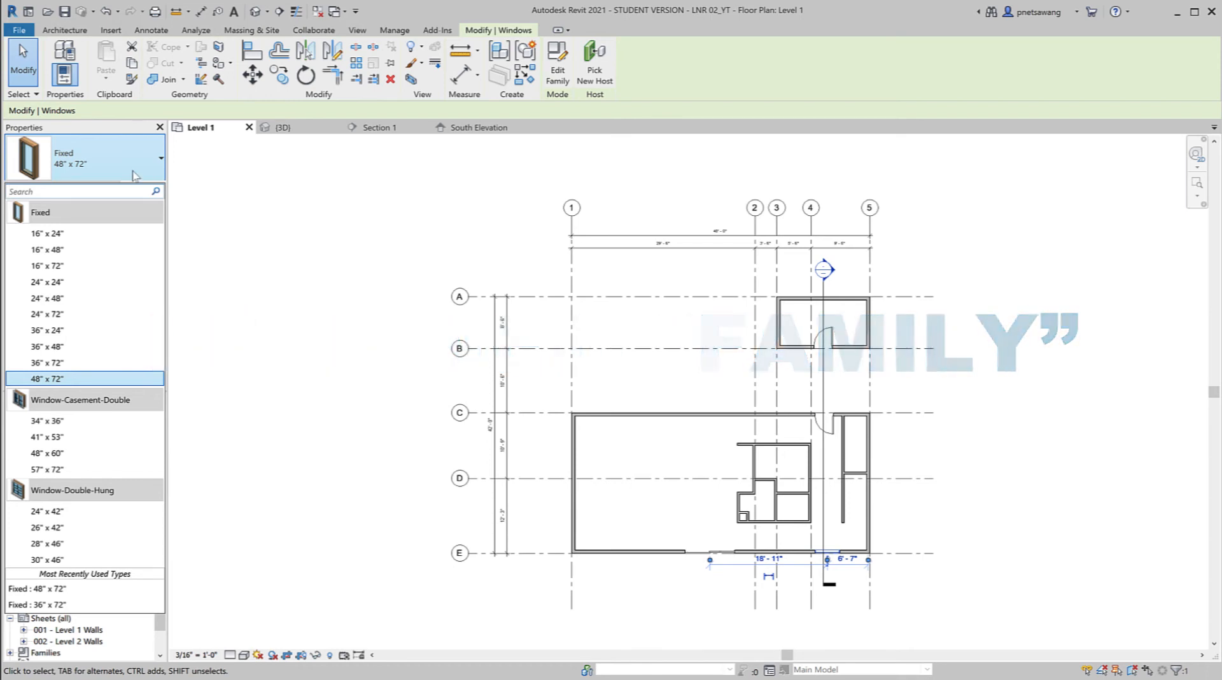
{"action": "left_click", "coordinate": [112, 30]}
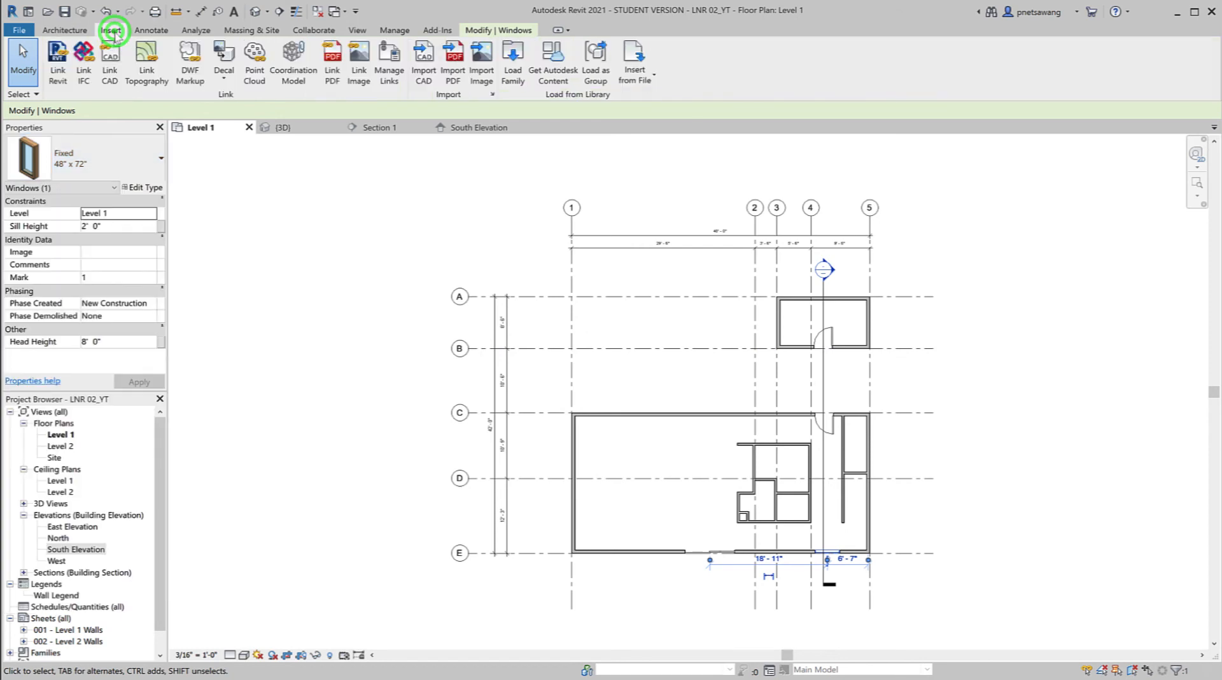
{"action": "left_click", "coordinate": [511, 75]}
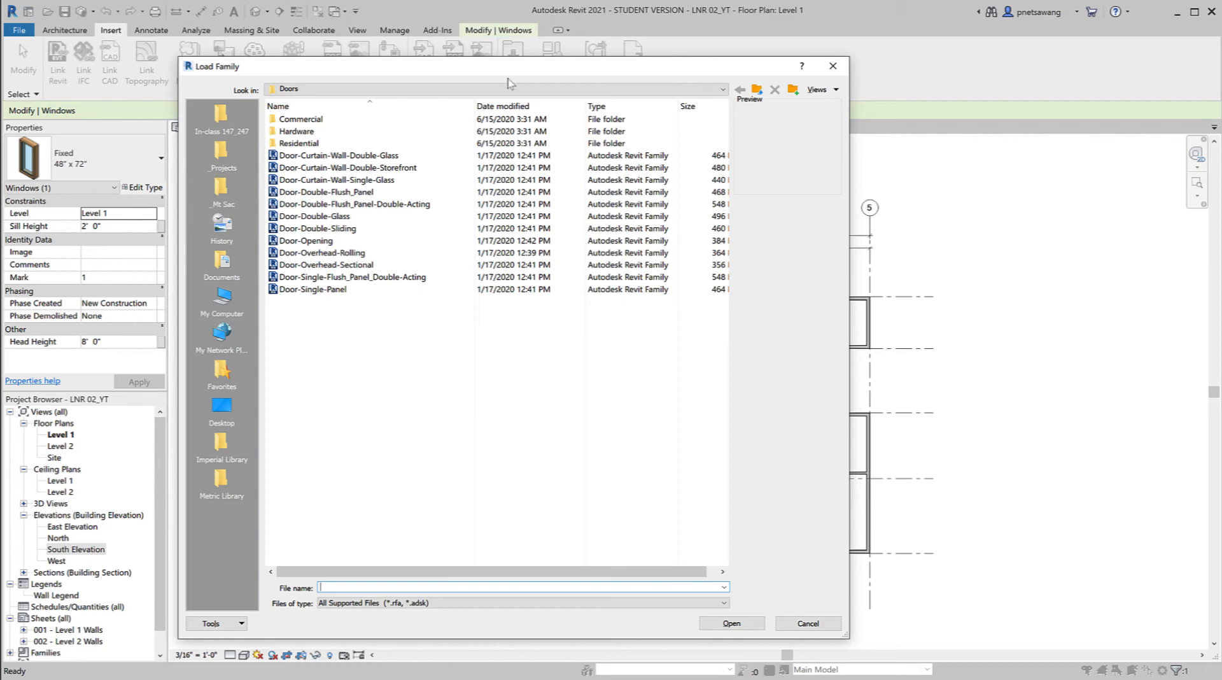
{"action": "left_click", "coordinate": [498, 90]}
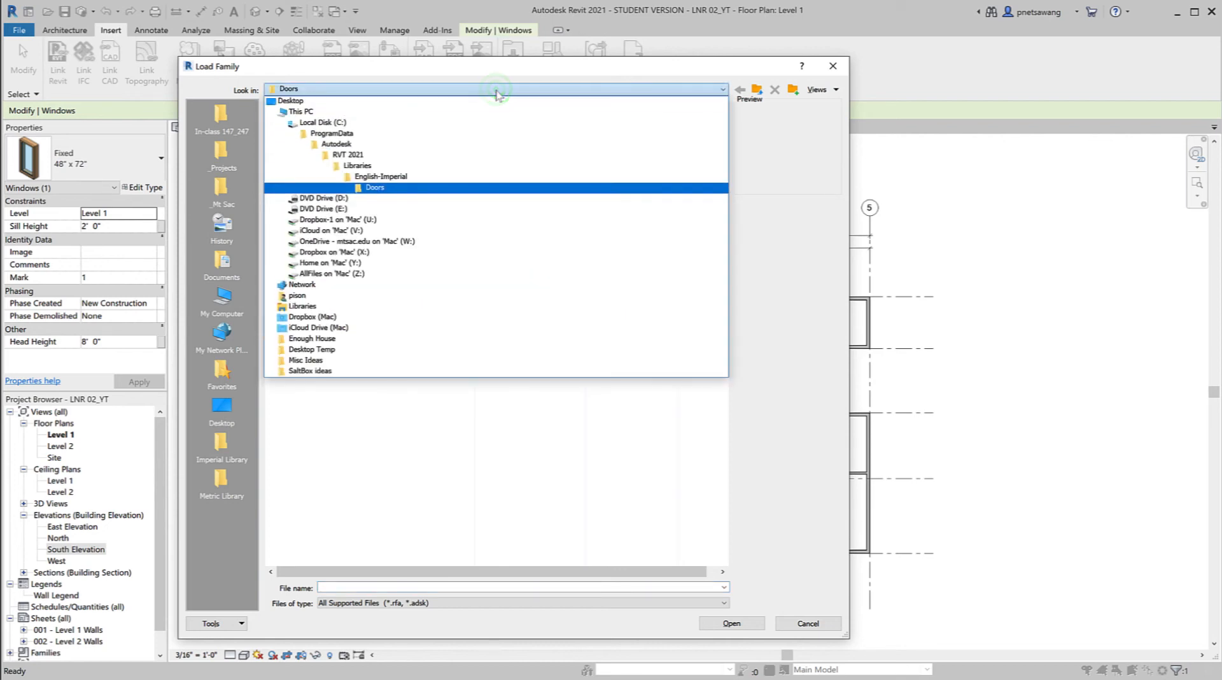
{"action": "left_click", "coordinate": [441, 176]}
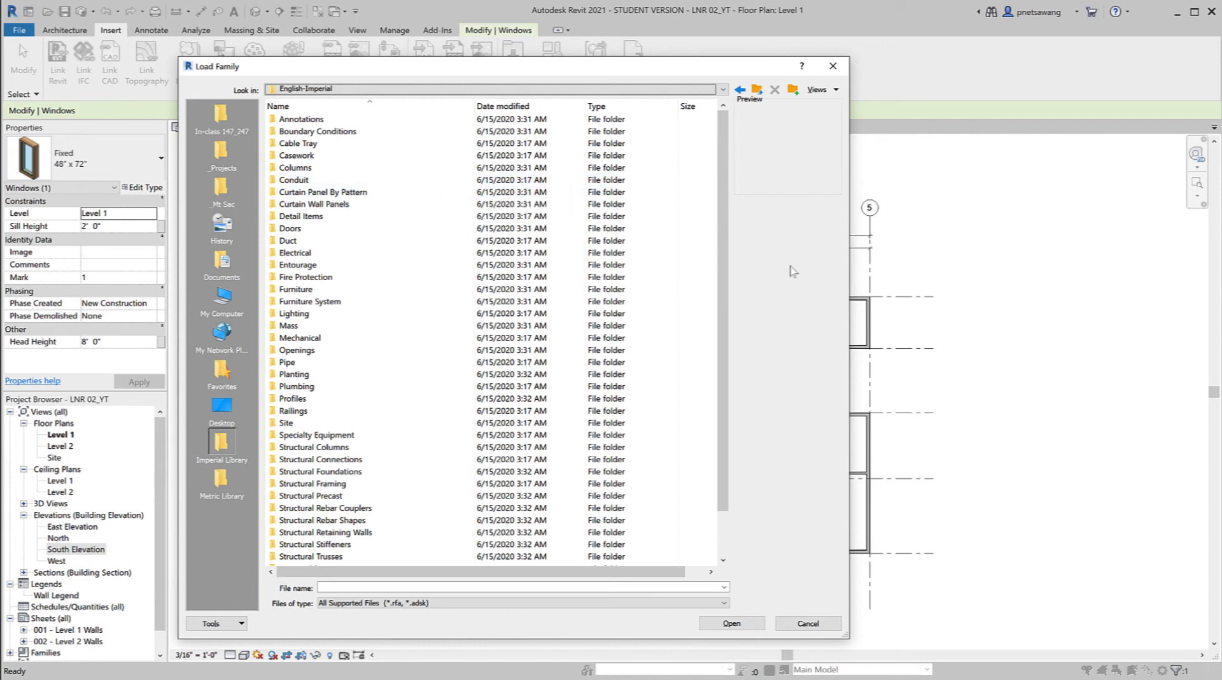
{"action": "left_click_drag", "start_coordinate": [725, 270], "coordinate": [731, 399]}
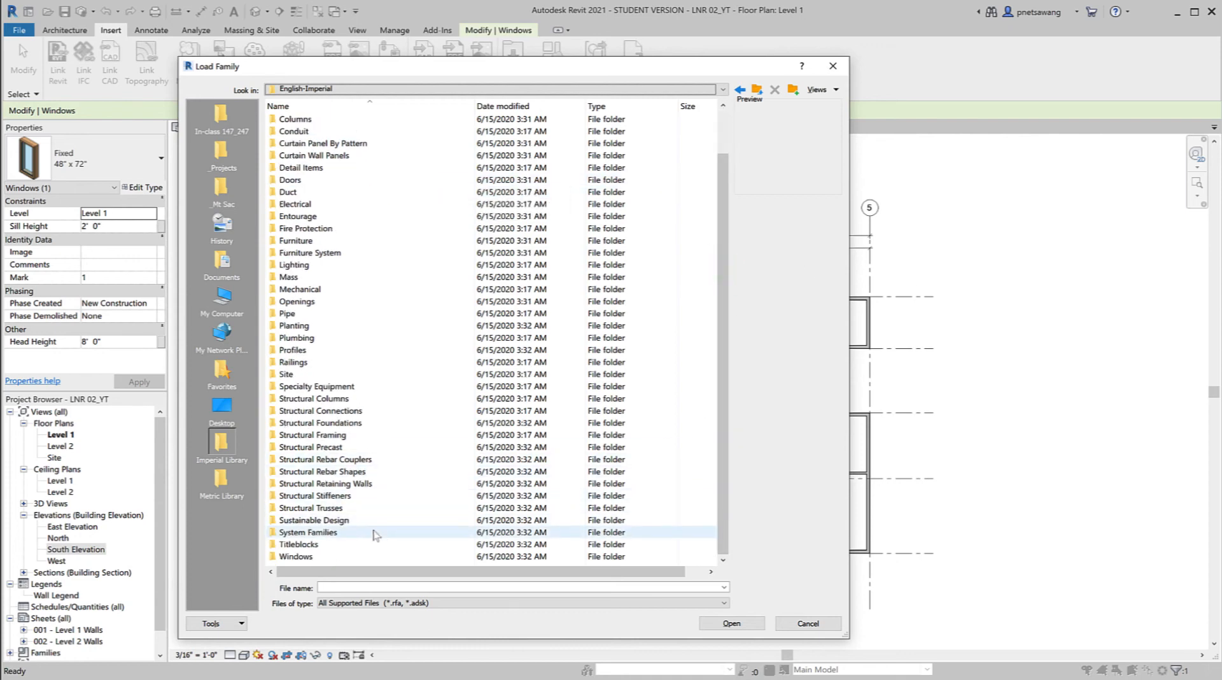
{"action": "double_click", "coordinate": [338, 557]}
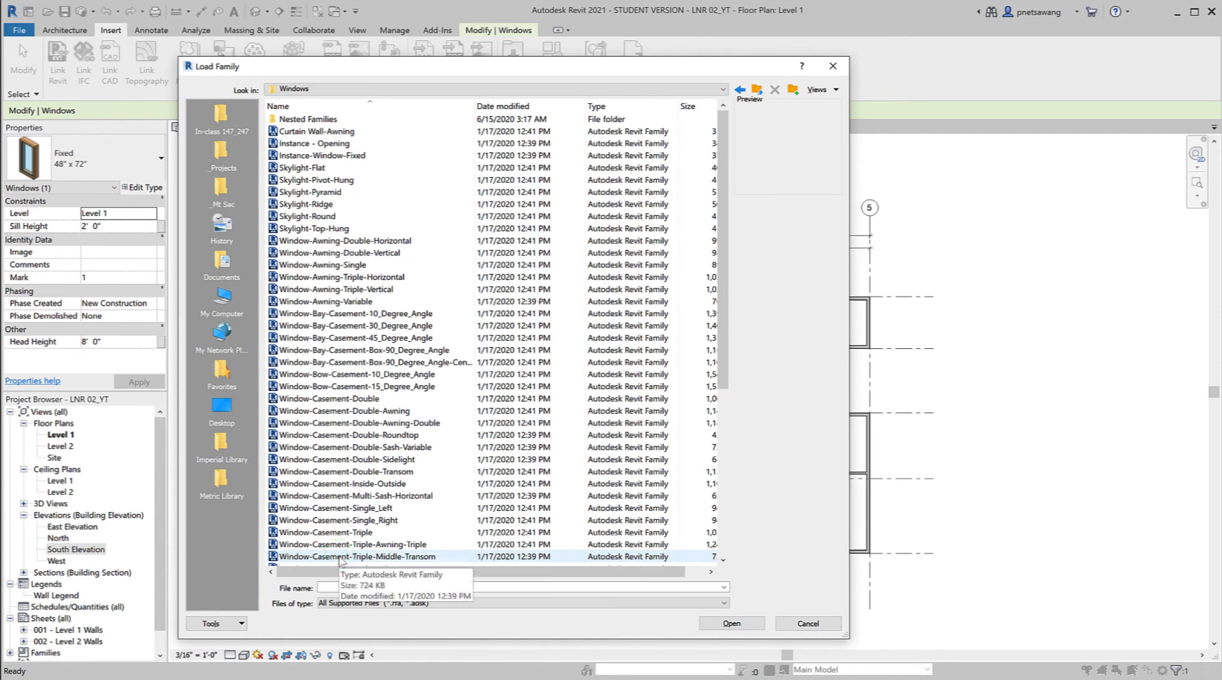
Load the Window-Casement-Single_Left family with only its 36" x 65" type
{"action": "left_click", "coordinate": [354, 510]}
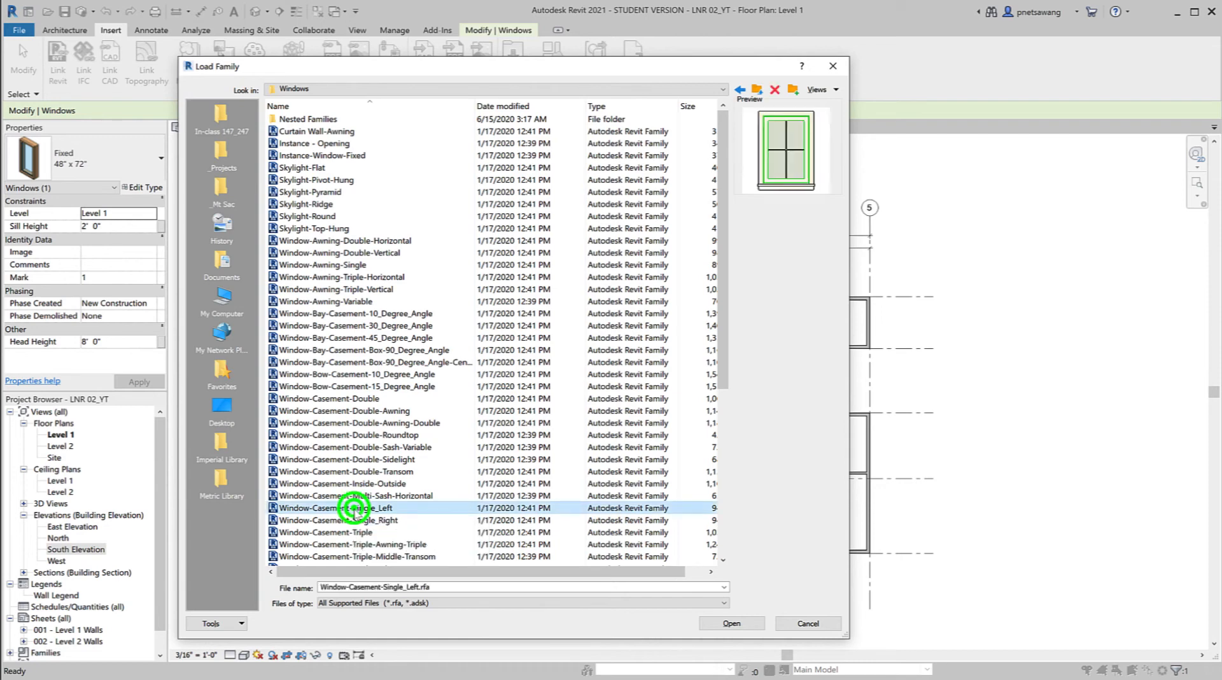
{"action": "left_click", "coordinate": [754, 629]}
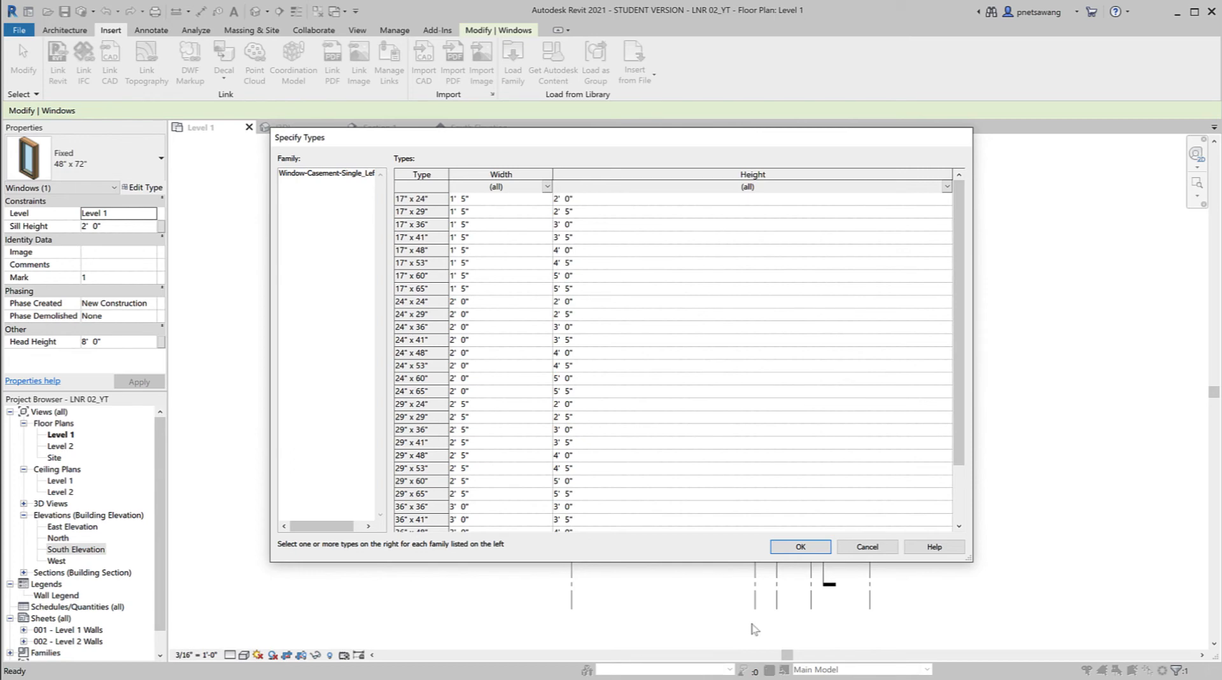
{"action": "left_click_drag", "start_coordinate": [957, 395], "coordinate": [963, 514]}
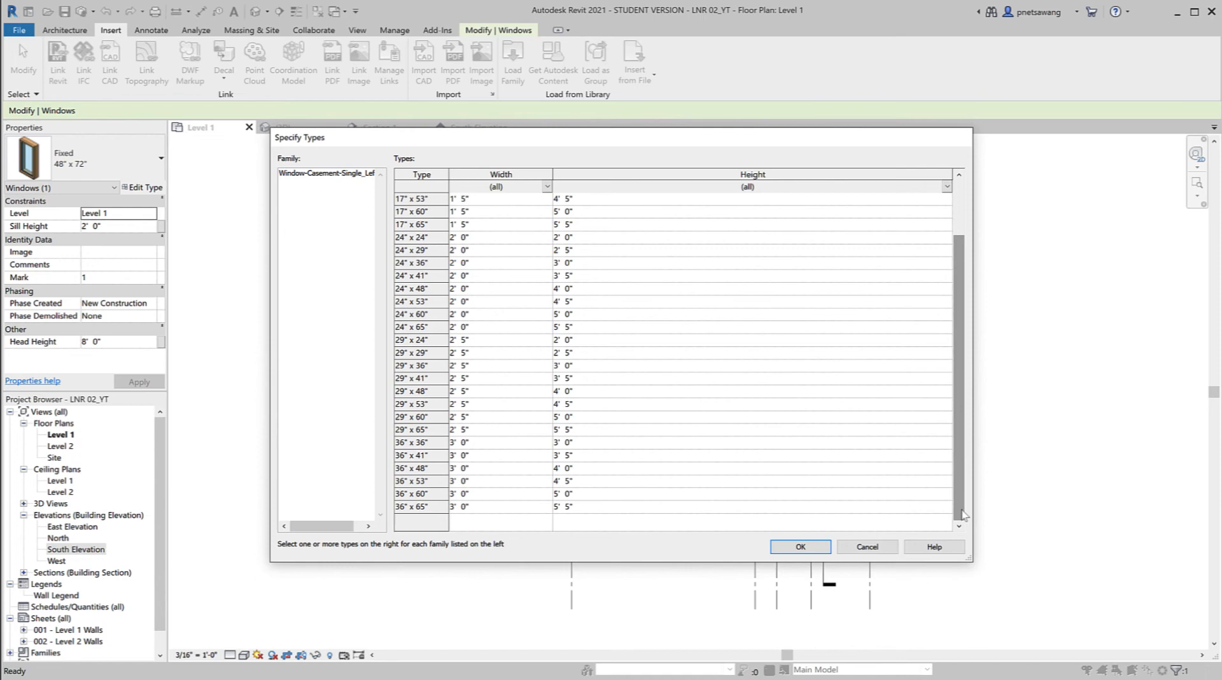
{"action": "left_click", "coordinate": [406, 506]}
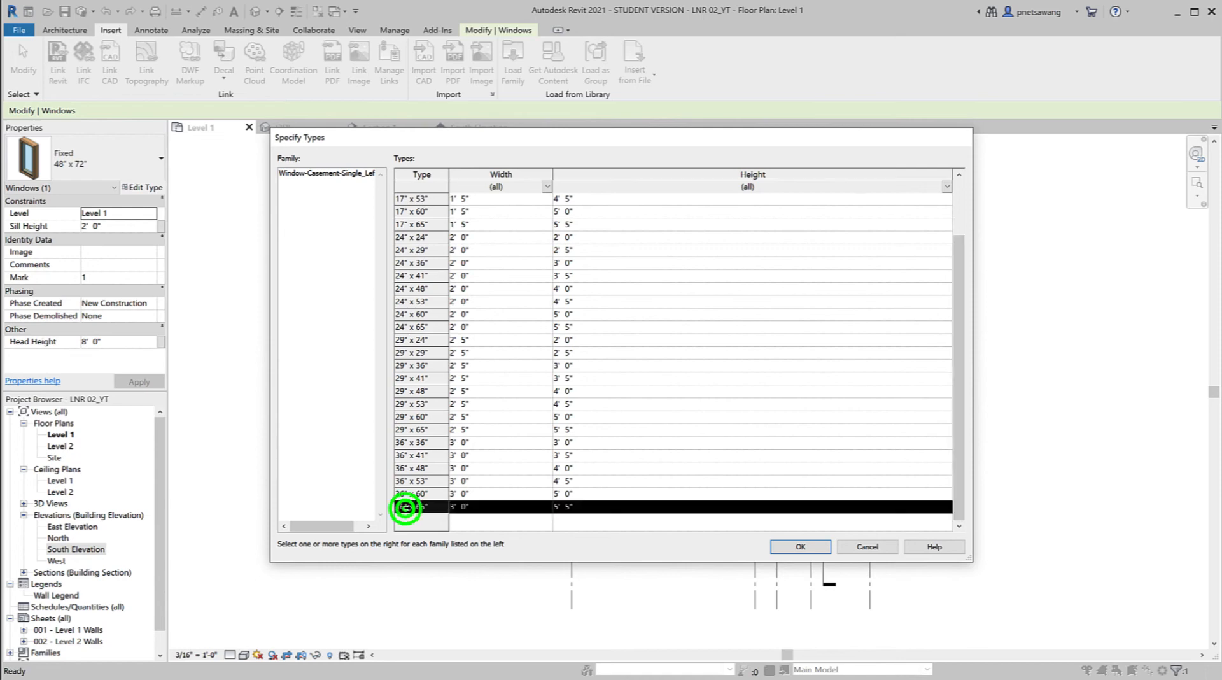
{"action": "left_click", "coordinate": [800, 547]}
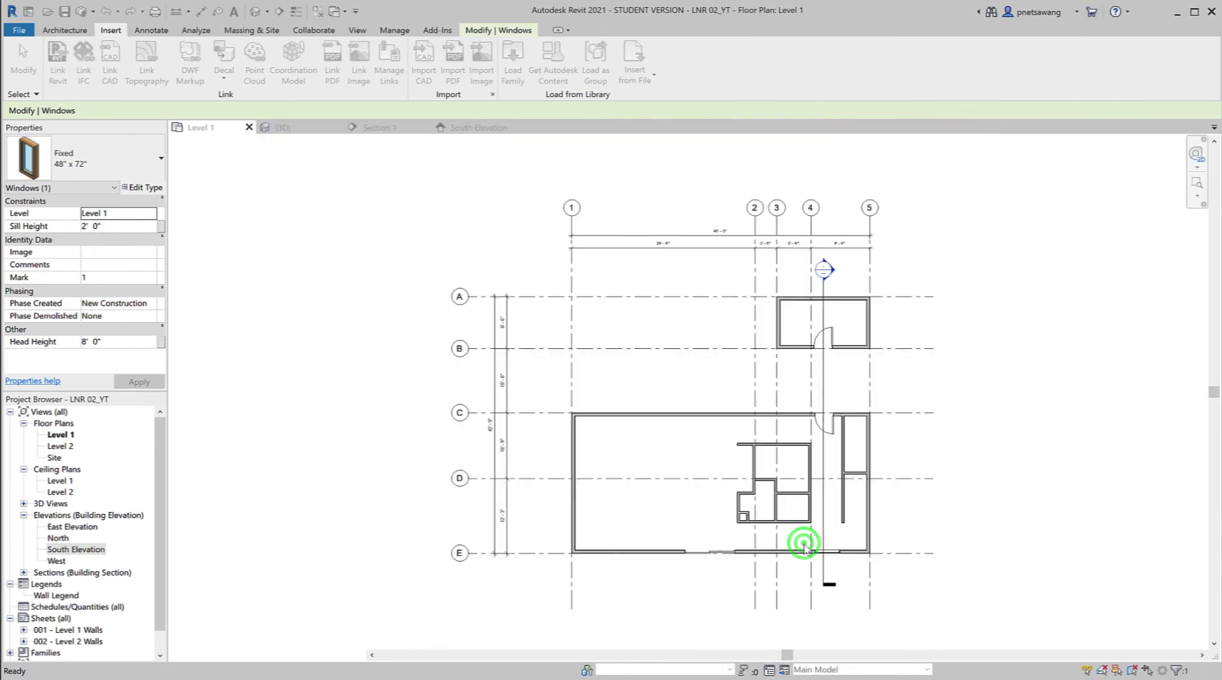
{"action": "key", "text": "Escape"}
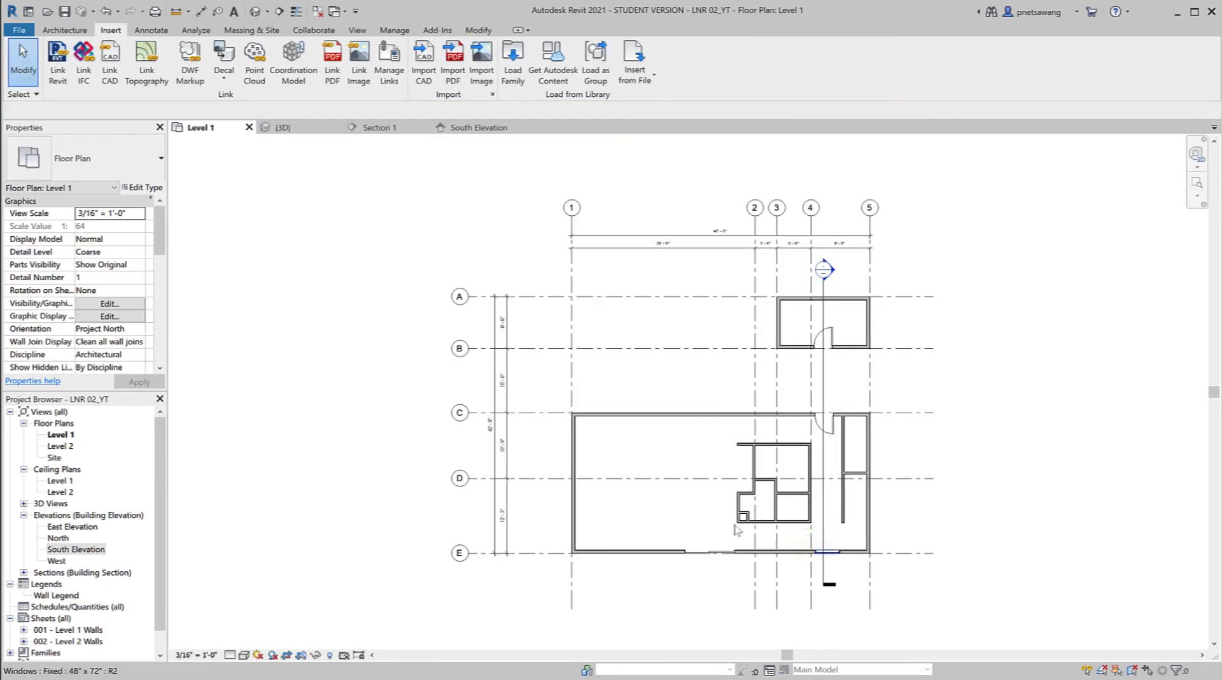
Place a 36" x 65" Window-Casement-Single_Left window in the grid C wall, about 21'-5" from the grid 1 wall
{"action": "left_click", "coordinate": [58, 30]}
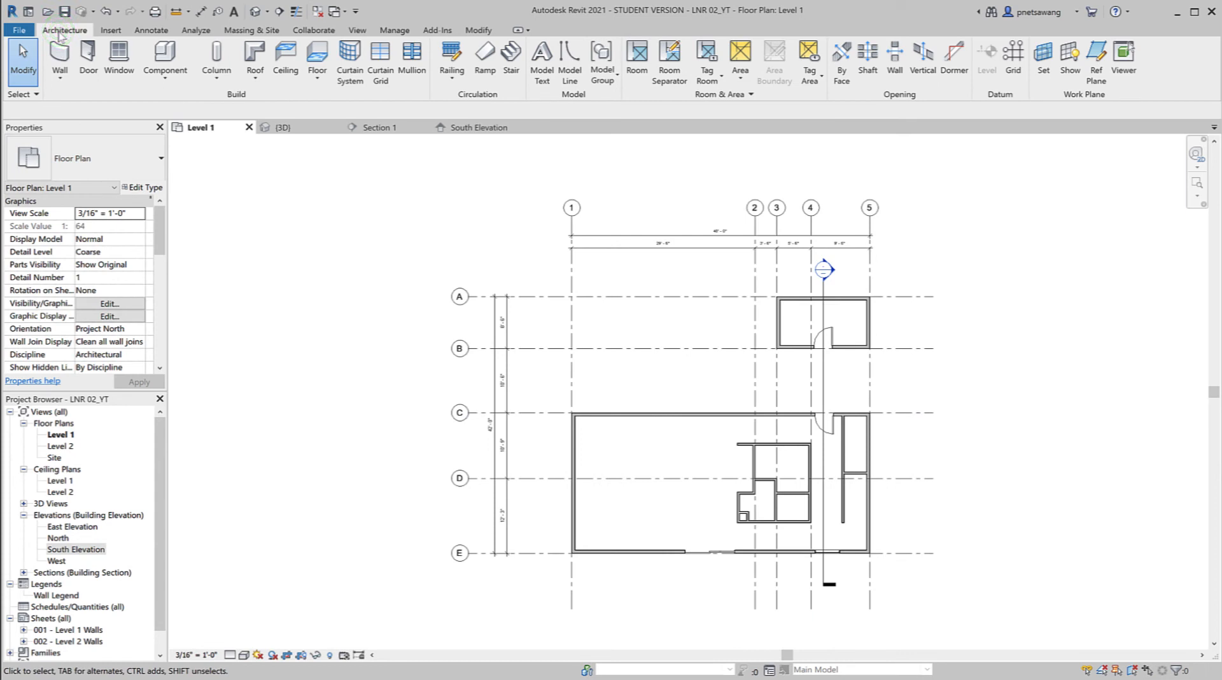
{"action": "left_click", "coordinate": [115, 51]}
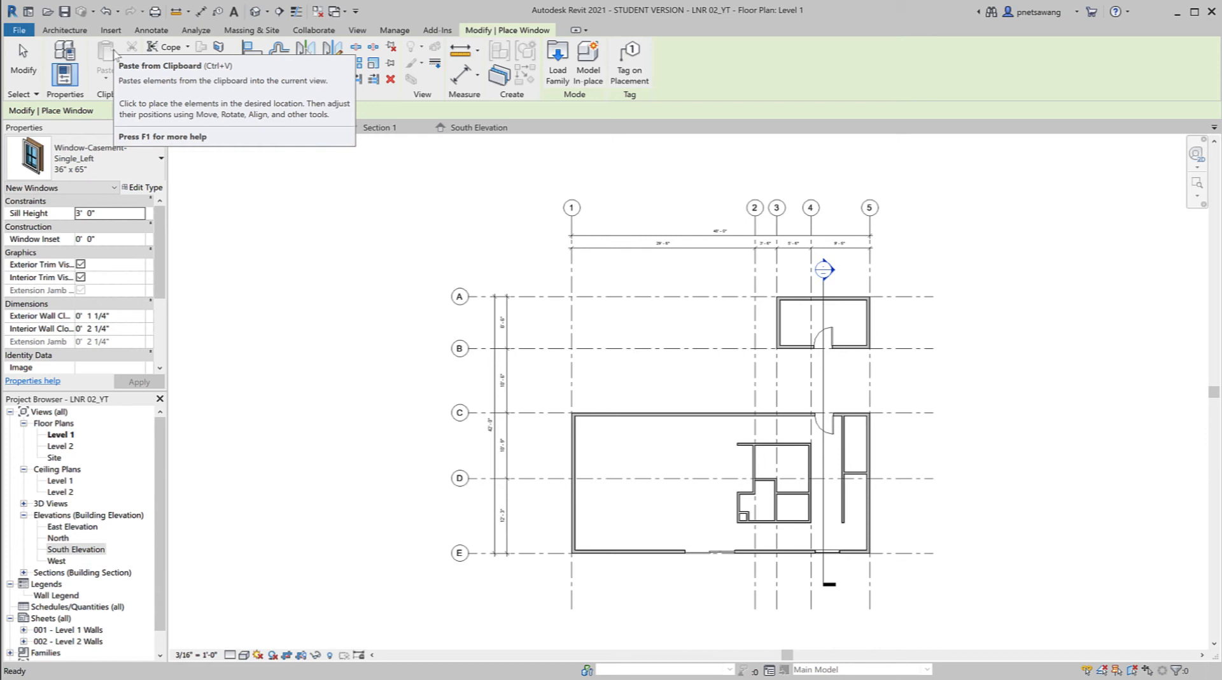
{"action": "left_click", "coordinate": [706, 408]}
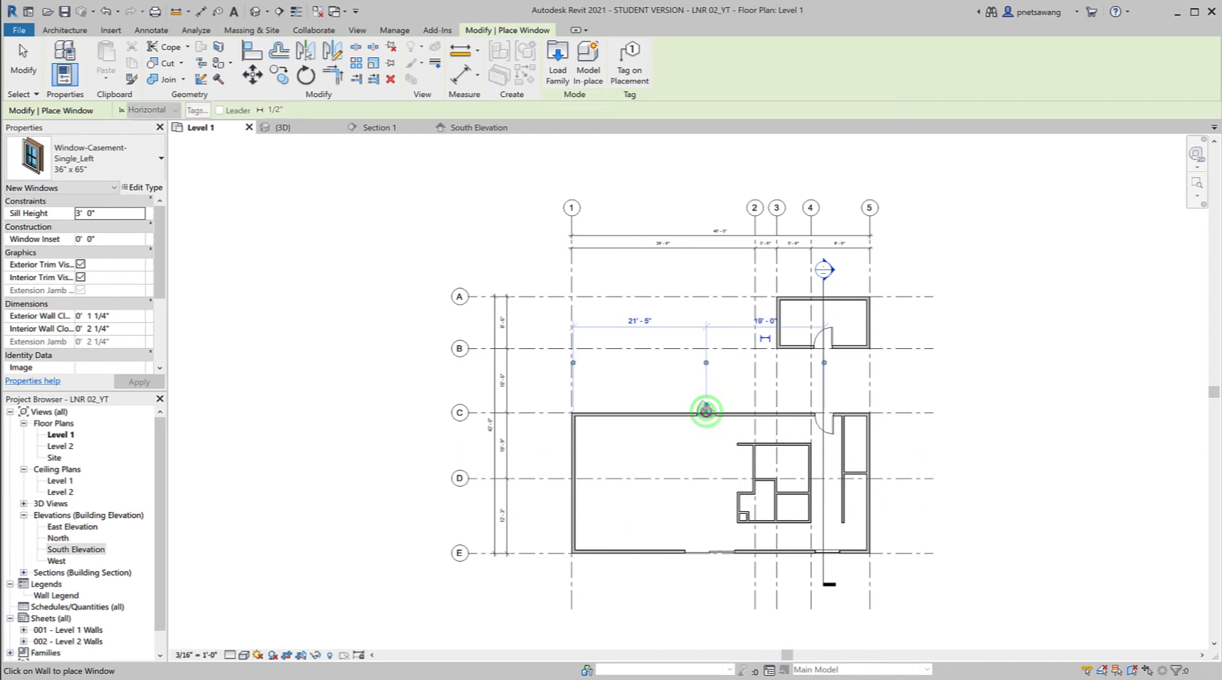
{"action": "scroll", "coordinate": [705, 410], "scroll_direction": "up", "scroll_amount": 6}
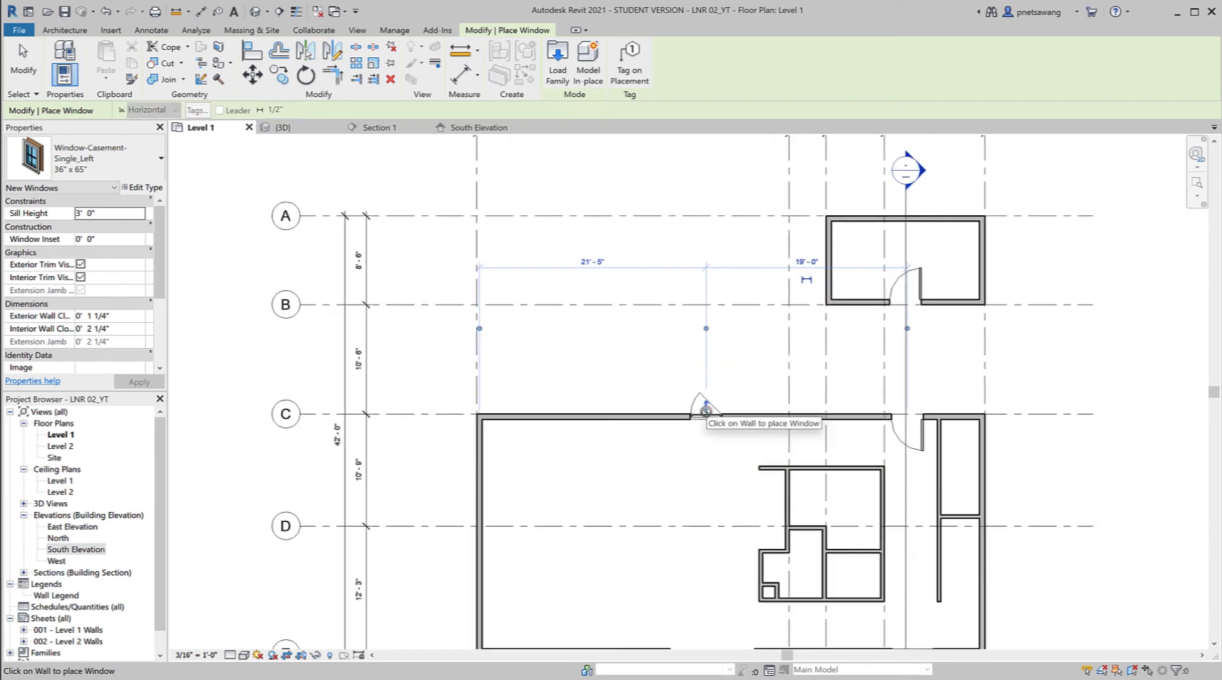
{"action": "scroll", "coordinate": [706, 411], "scroll_direction": "up", "scroll_amount": 2}
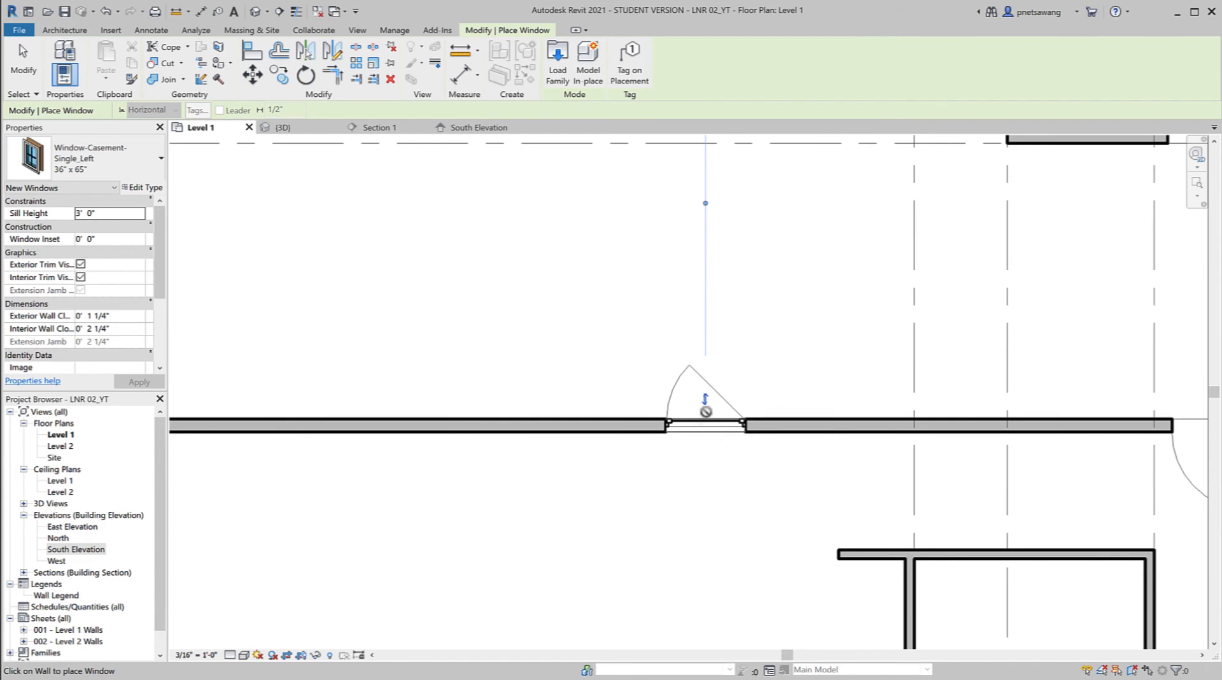
{"action": "left_click", "coordinate": [705, 410]}
{"action": "key", "text": "Escape"}
{"action": "key", "text": "Escape"}
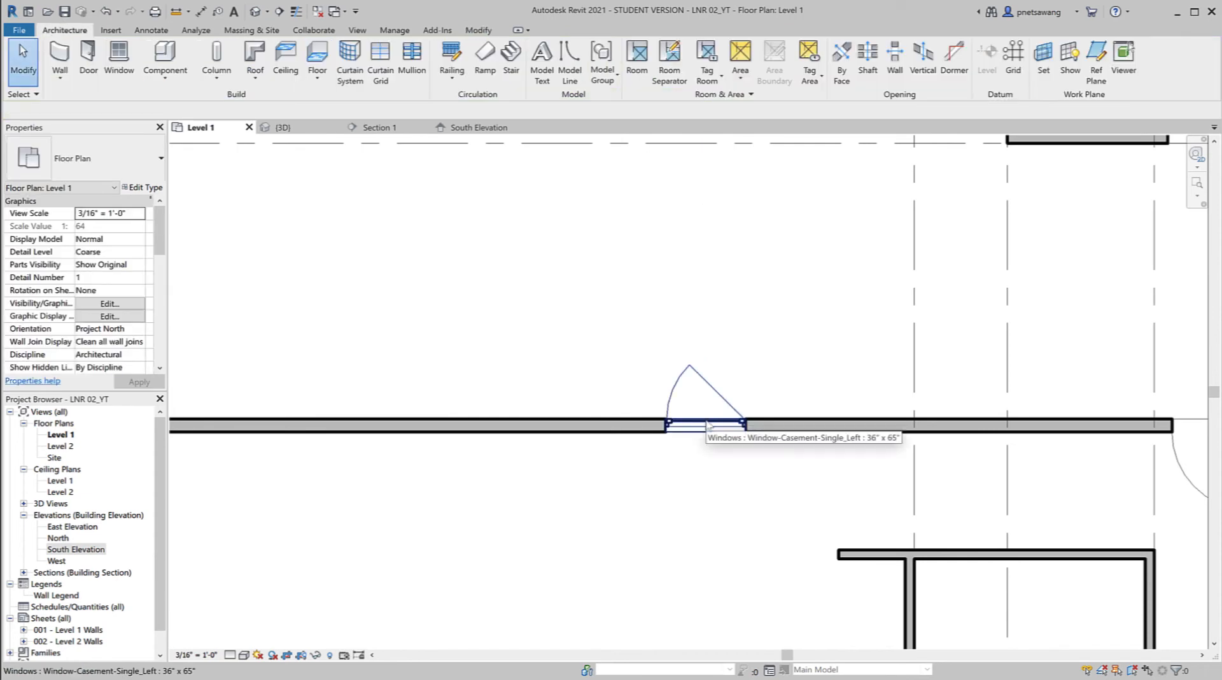
Duplicate the type of the casement window in the grid C wall and name the copy 48" x 72"
{"action": "left_click", "coordinate": [707, 424]}
{"action": "left_click", "coordinate": [145, 188]}
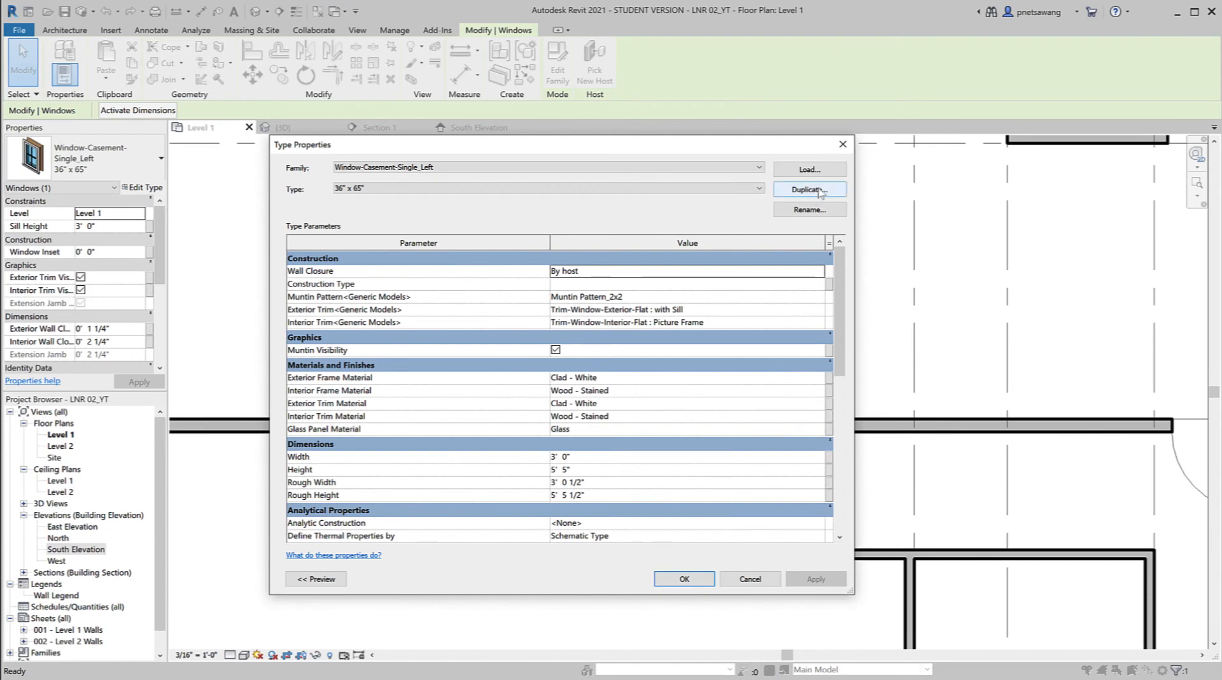
{"action": "left_click", "coordinate": [819, 190]}
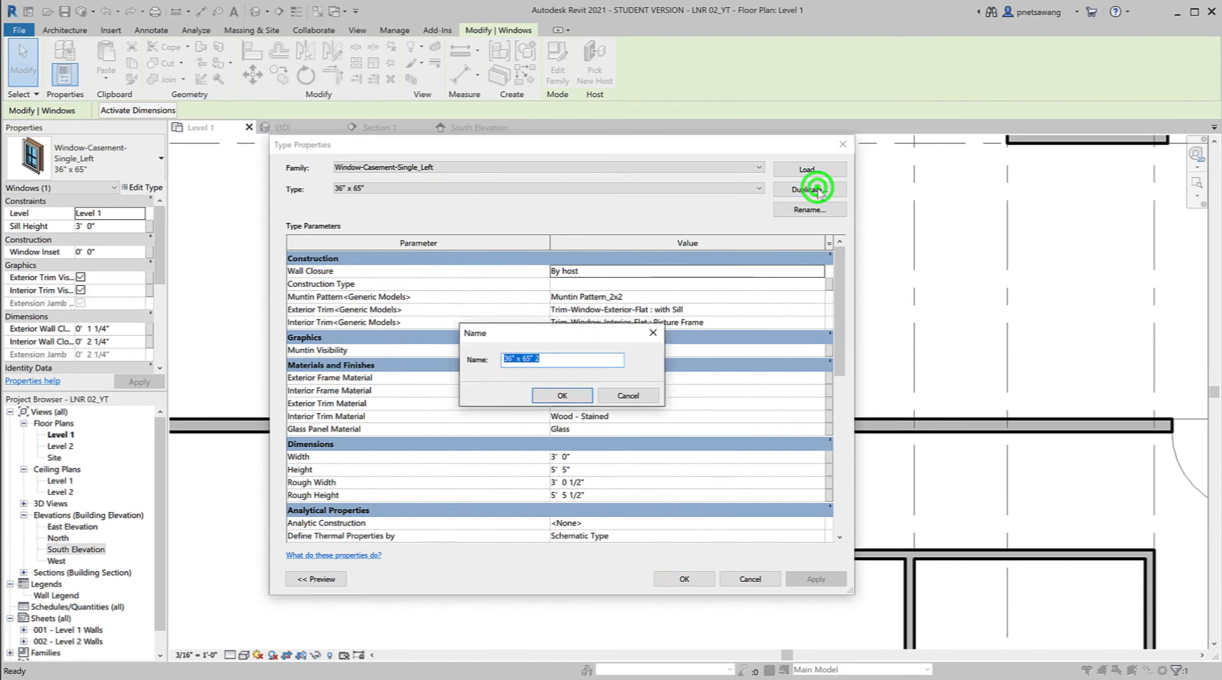
{"action": "left_click", "coordinate": [542, 359]}
{"action": "key", "text": "BackSpace"}
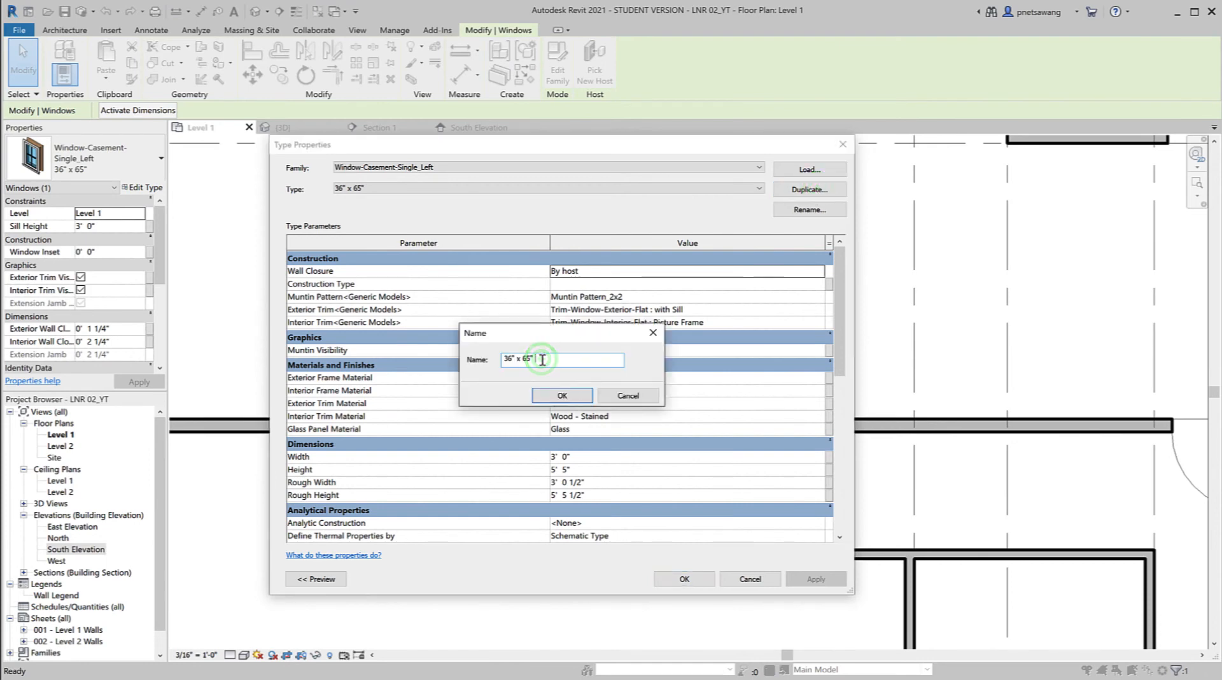
{"action": "key", "text": "BackSpace"}
{"action": "key", "text": "BackSpace"}
{"action": "key", "text": "BackSpace"}
{"action": "key", "text": "BackSpace"}
{"action": "type", "text": "72\""}
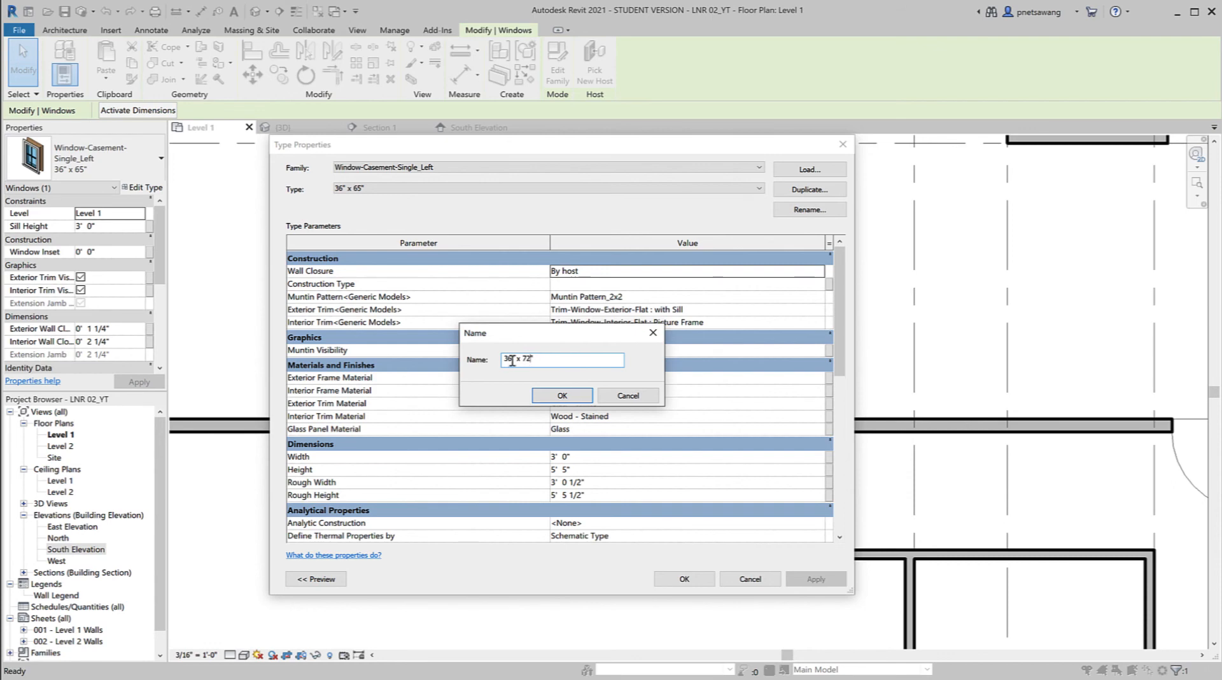
{"action": "left_click", "coordinate": [512, 361]}
{"action": "type", "text": "48"}
{"action": "left_click", "coordinate": [562, 395]}
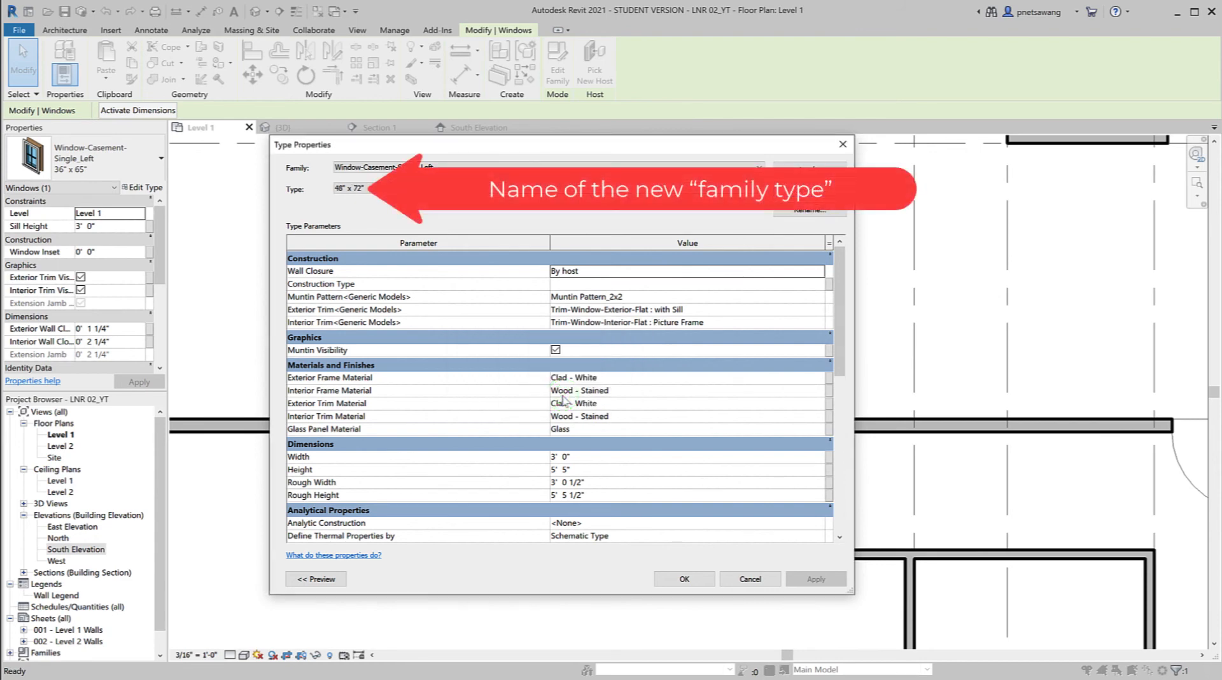
Set the 48" x 72" casement window type's width to 4' and height to 6', and apply the type changes
{"action": "left_click", "coordinate": [566, 457]}
{"action": "type", "text": "4"}
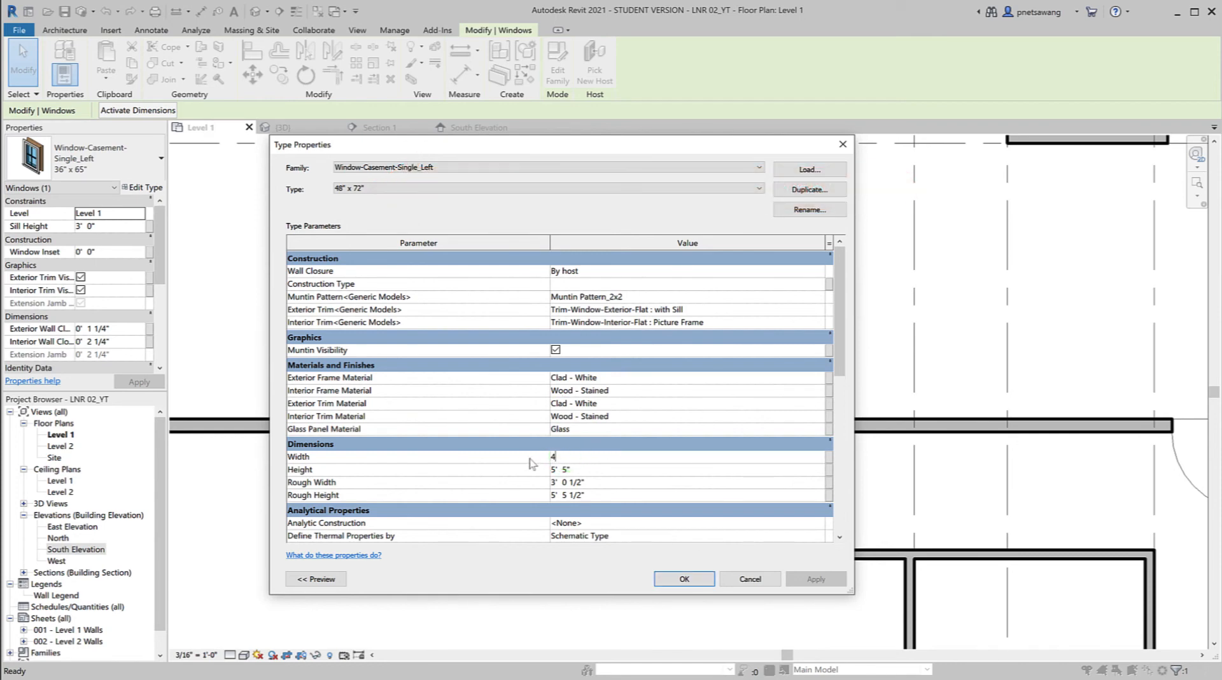
{"action": "left_click", "coordinate": [580, 469]}
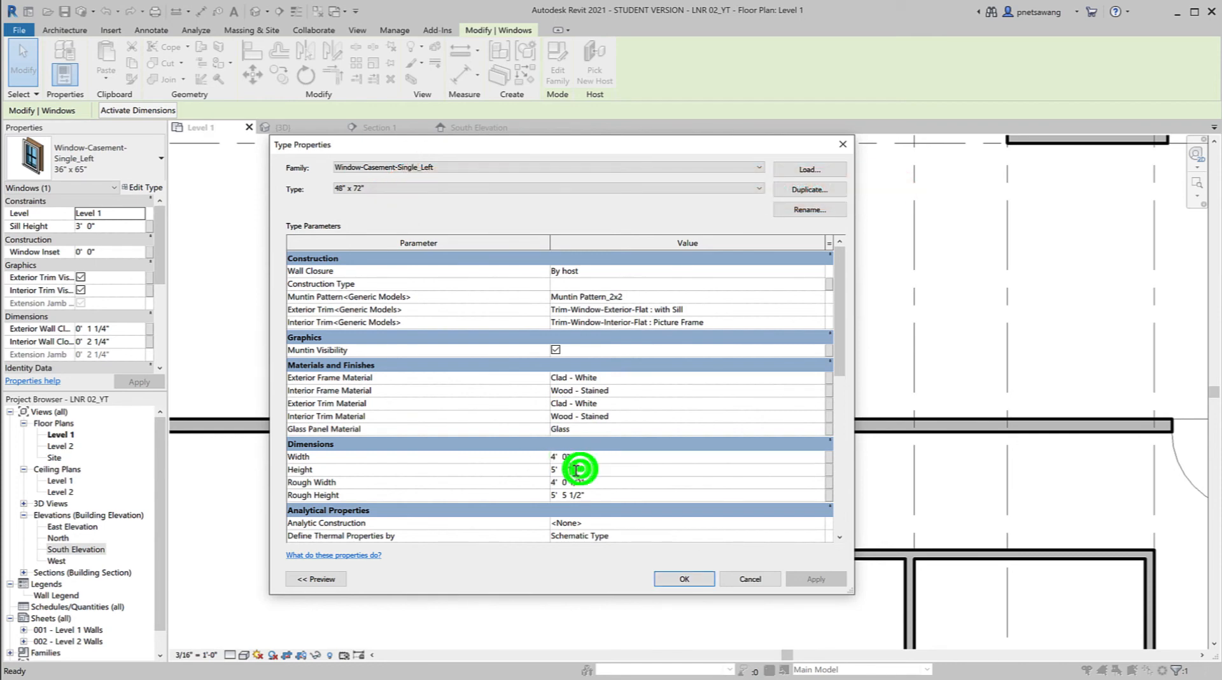
{"action": "type", "text": "6"}
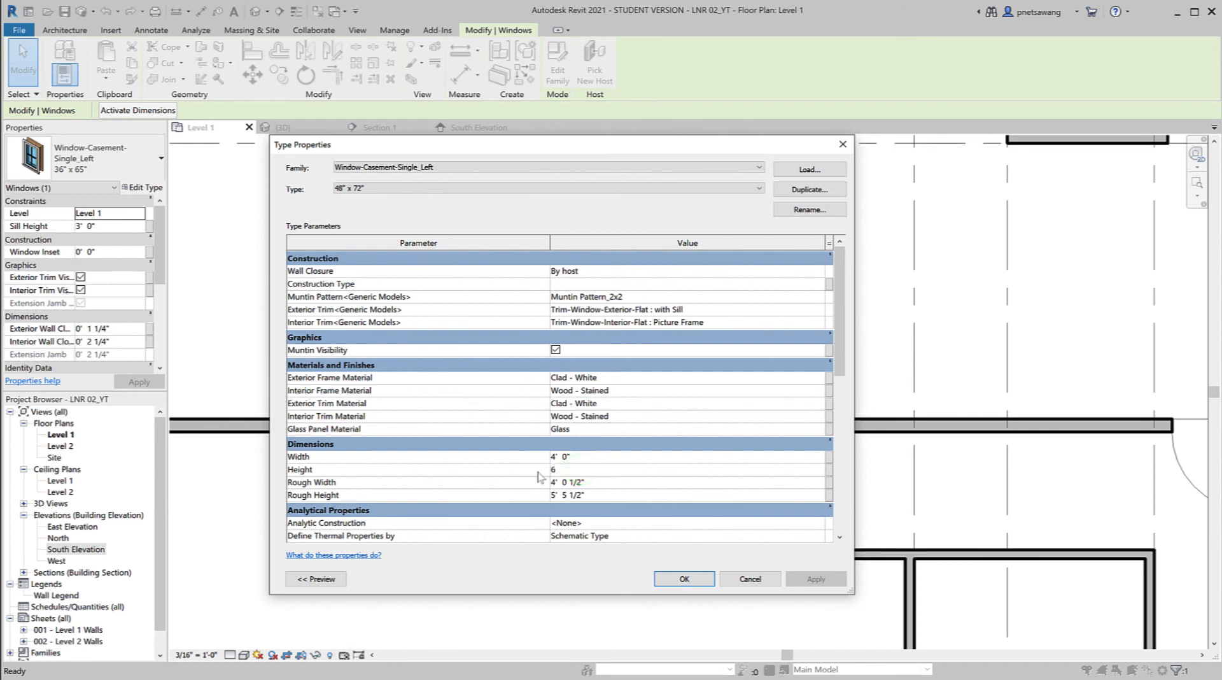
{"action": "left_click", "coordinate": [680, 579]}
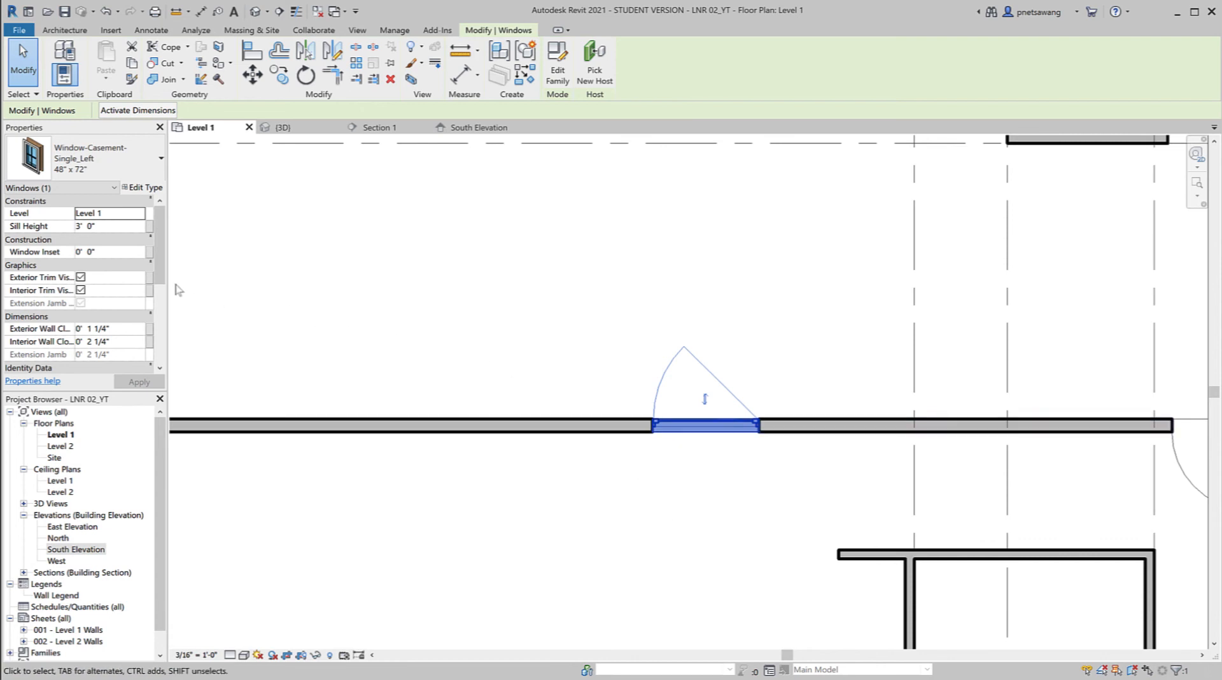
Set the head height of the casement window in the grid C wall to 8'
{"action": "left_click_drag", "start_coordinate": [159, 270], "coordinate": [152, 356]}
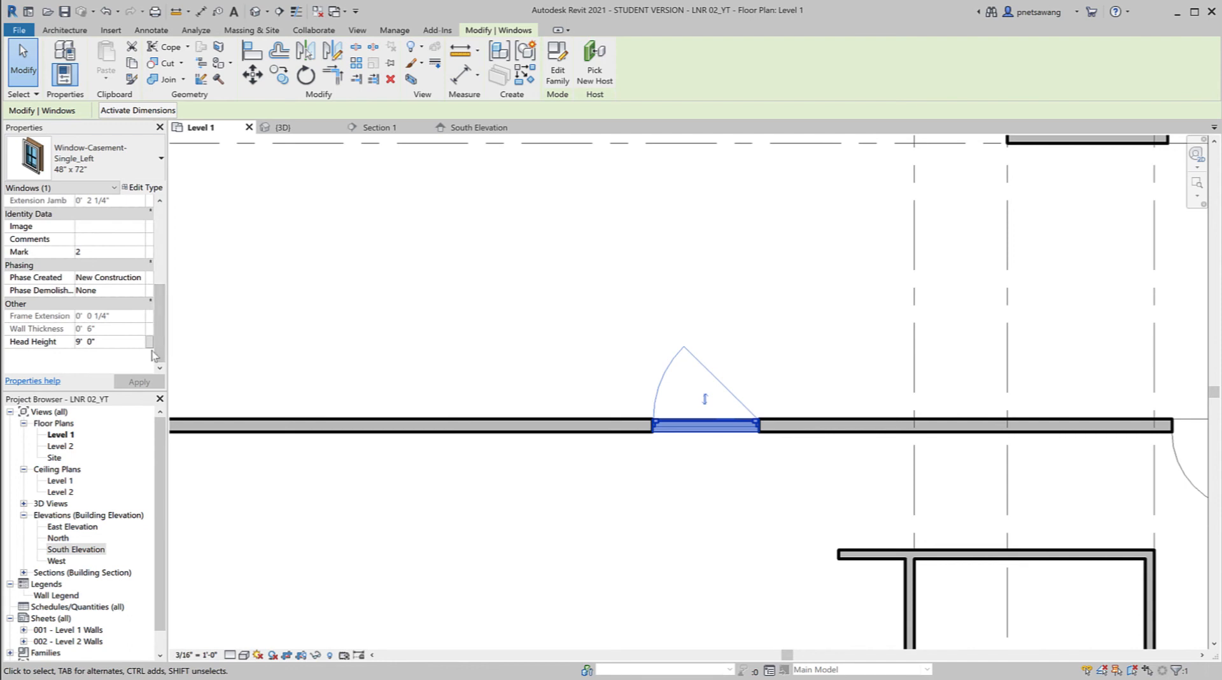
{"action": "left_click", "coordinate": [113, 344]}
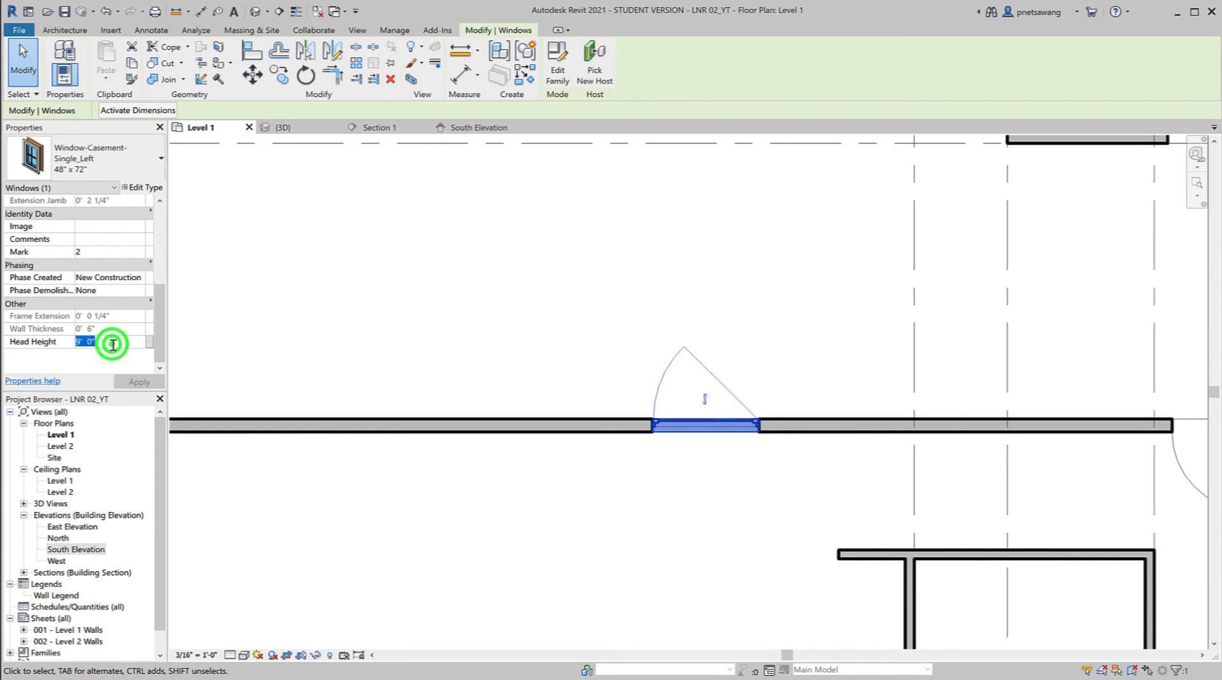
{"action": "type", "text": "8"}
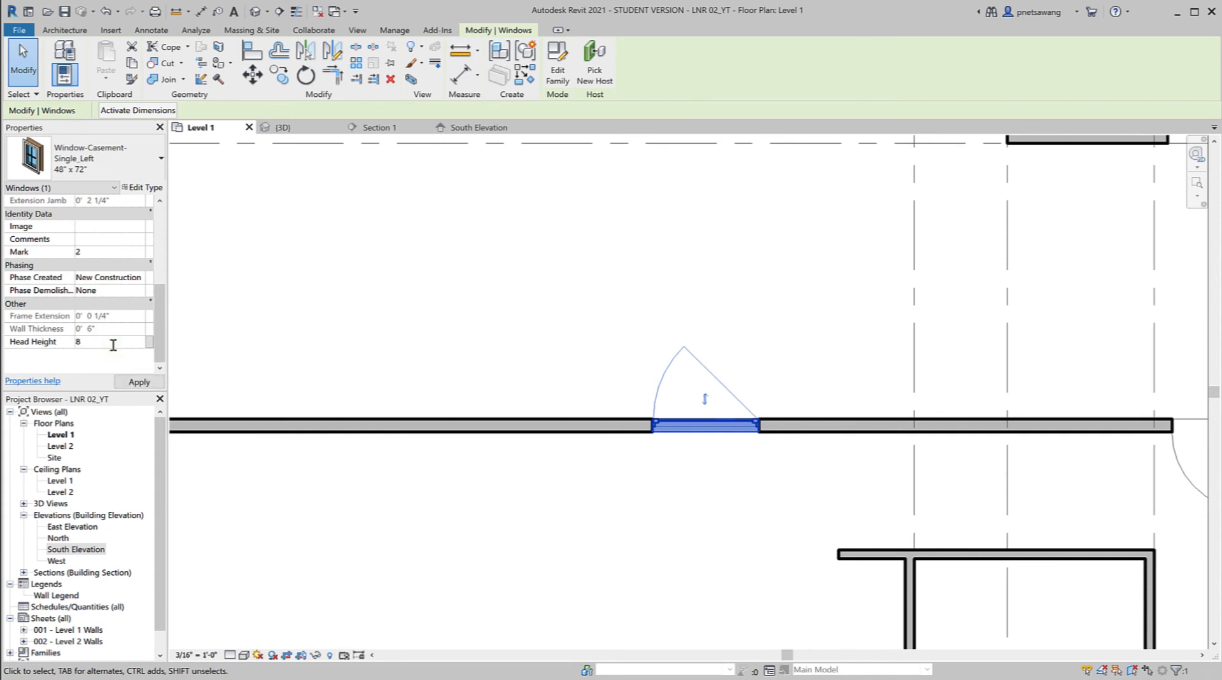
Check the casement window's sill height and its appearance in the 3D view, and return to the Level 1 plan
{"action": "left_click_drag", "start_coordinate": [161, 334], "coordinate": [157, 268]}
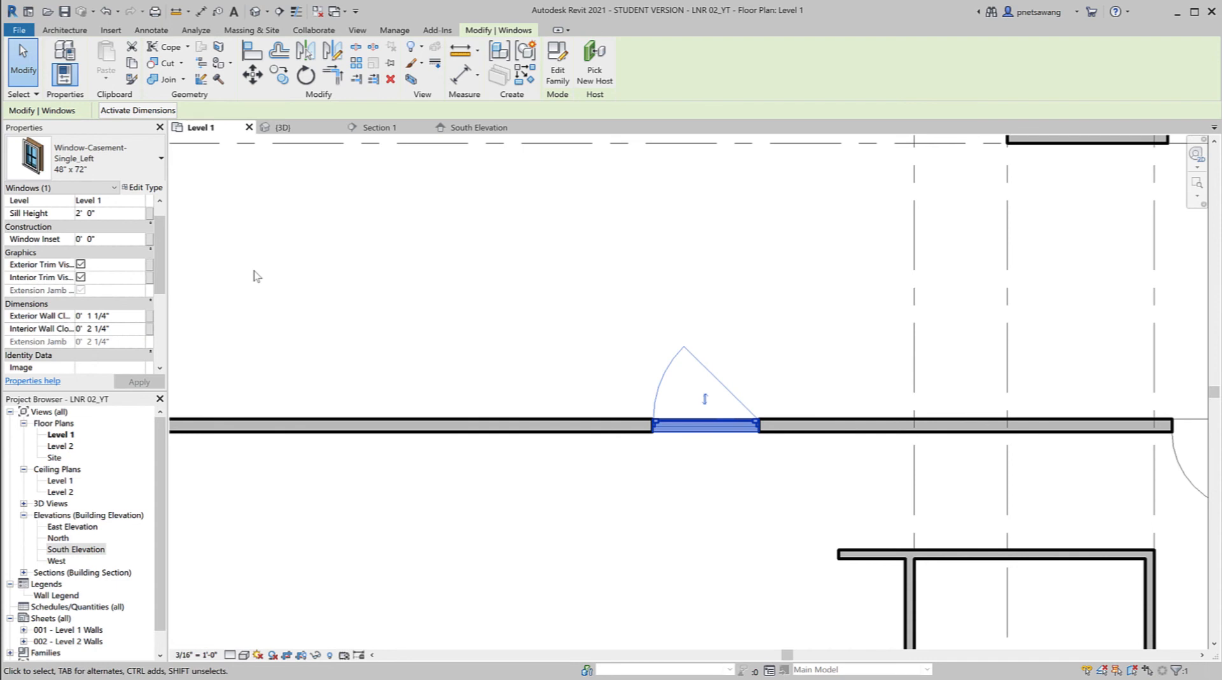
{"action": "left_click", "coordinate": [255, 12]}
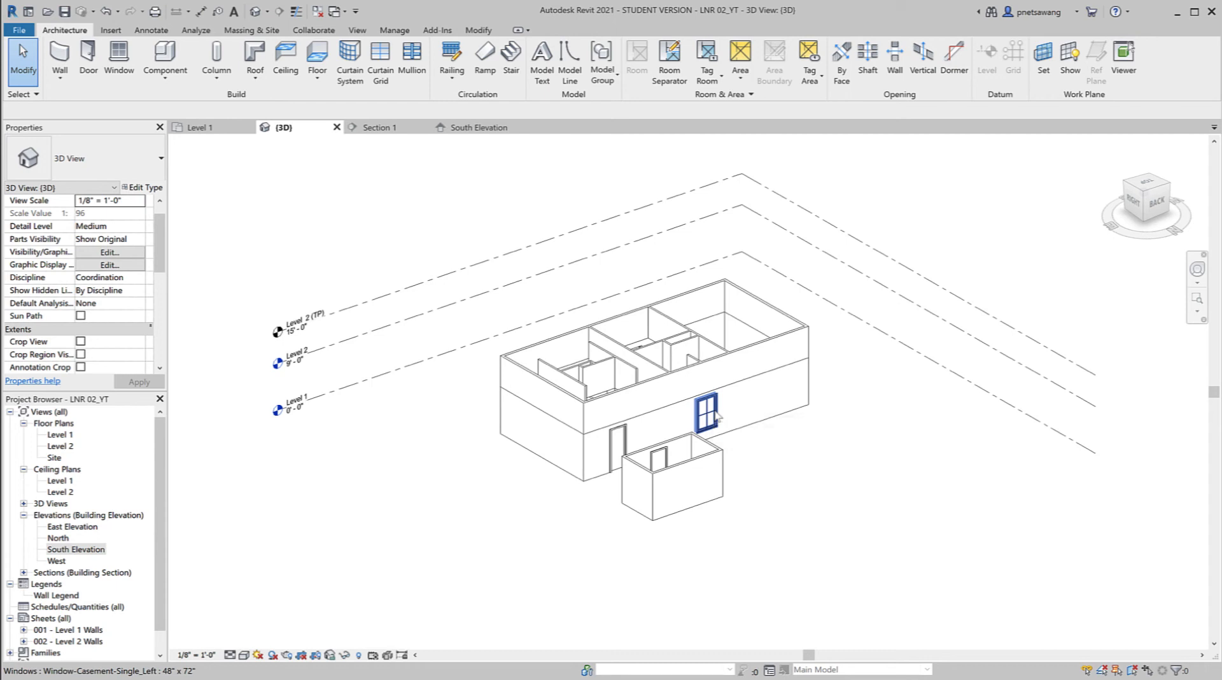
{"action": "left_click", "coordinate": [213, 127]}
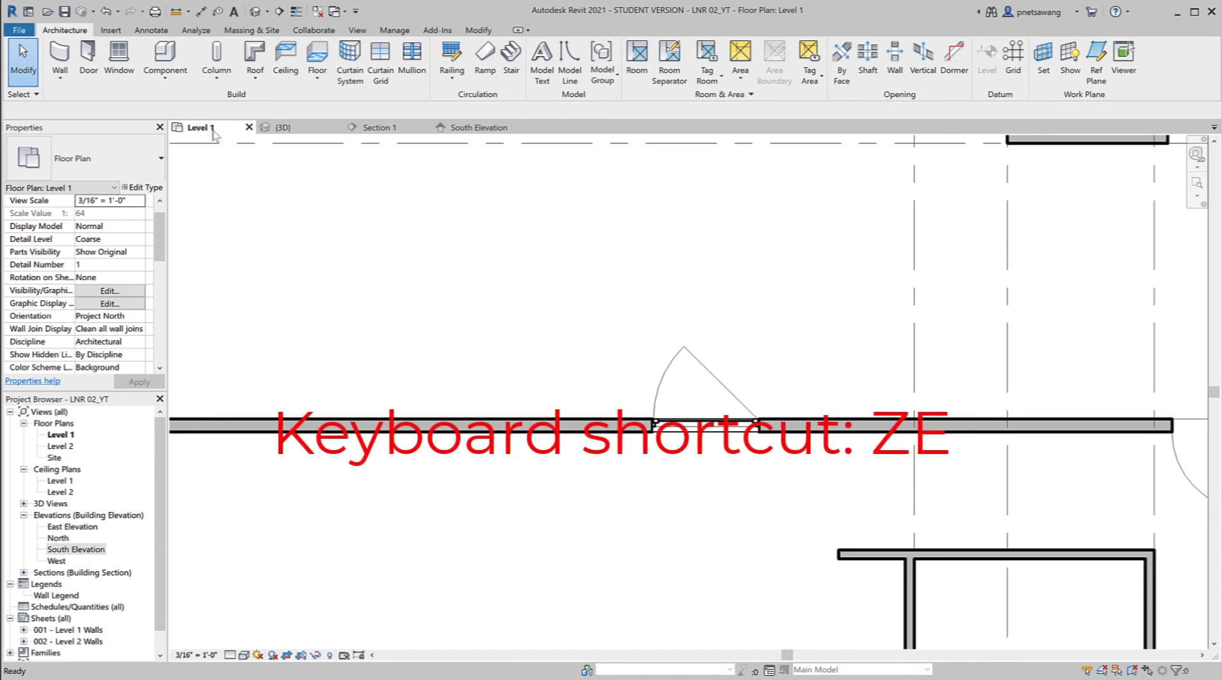
Place a Single-Flush 24" x 36" door in the interior partition between grids 4 and 5, just south of grid D
{"action": "key", "text": "z"}
{"action": "key", "text": "e"}
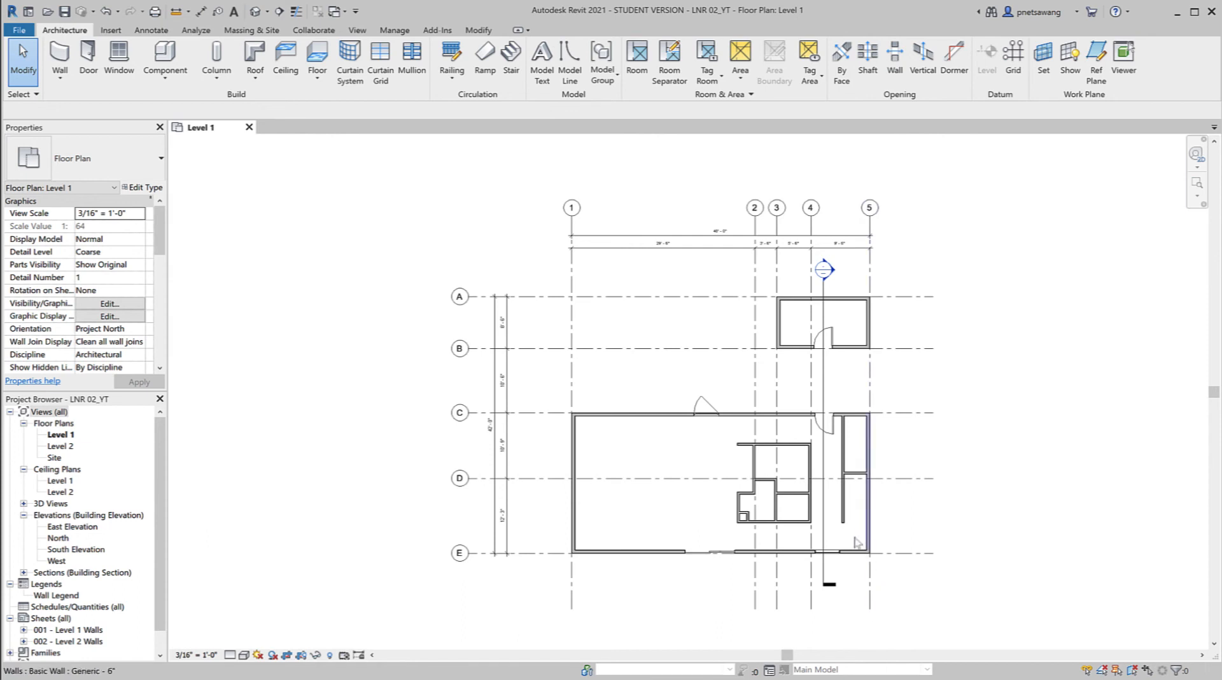
{"action": "scroll", "coordinate": [842, 519], "scroll_direction": "up", "scroll_amount": 5}
{"action": "scroll", "coordinate": [842, 521], "scroll_direction": "up", "scroll_amount": 3}
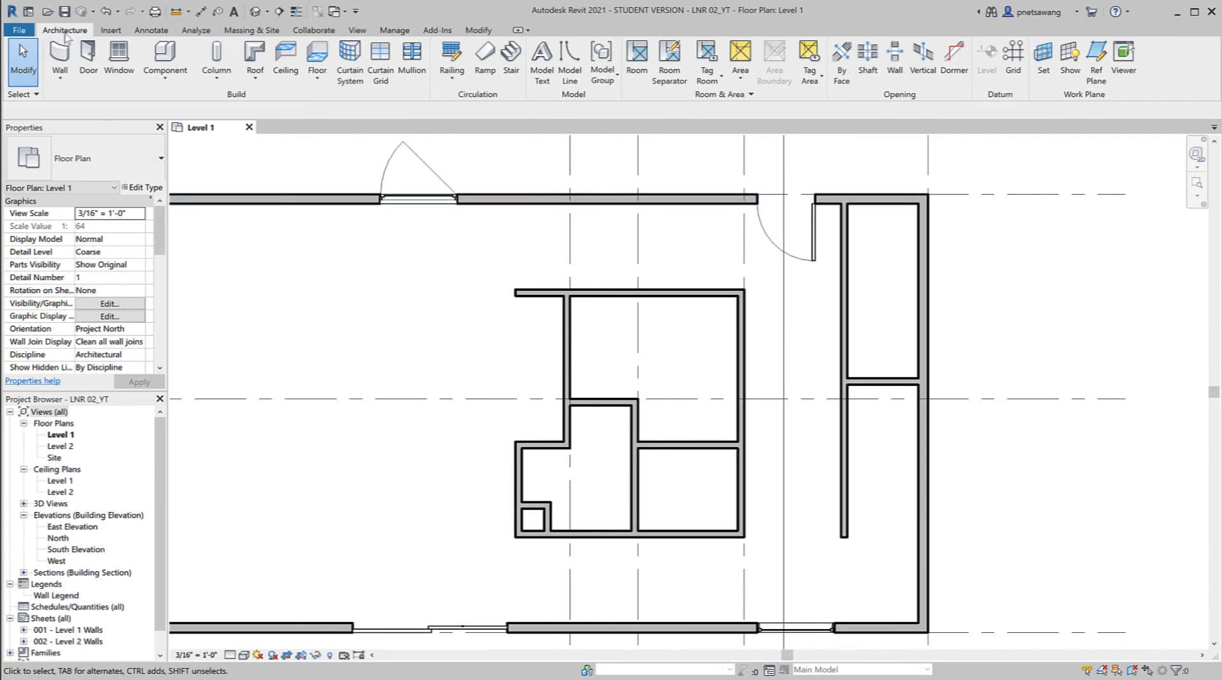
{"action": "left_click", "coordinate": [89, 52]}
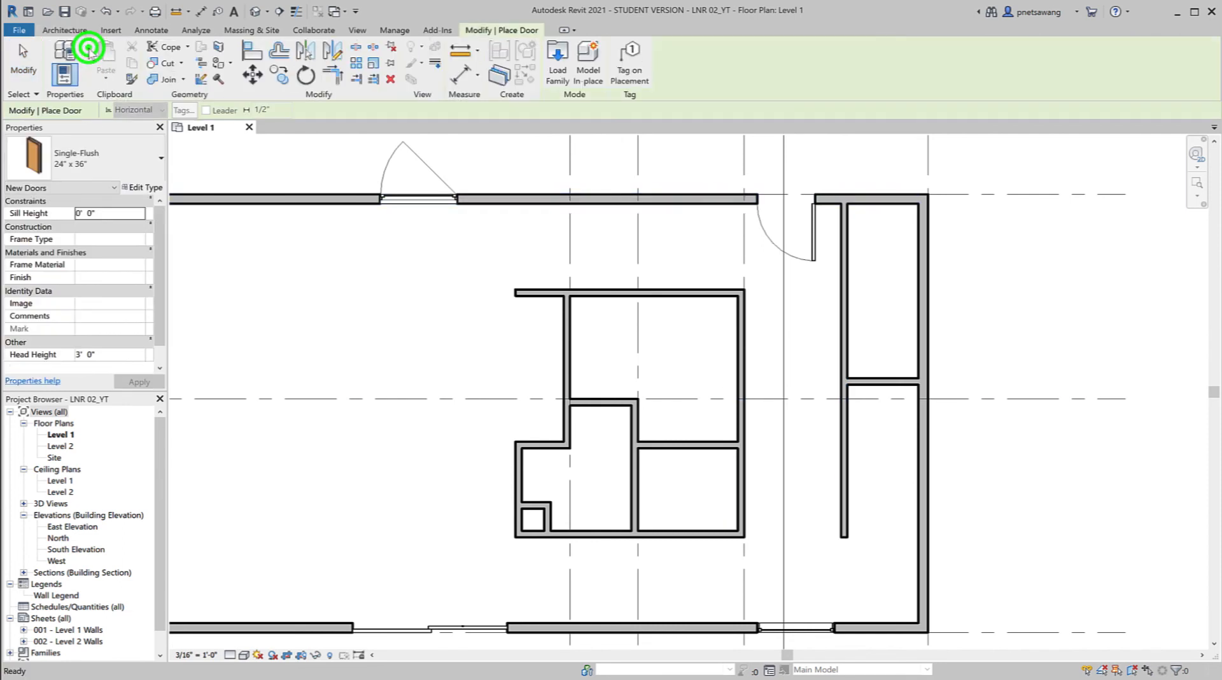
{"action": "left_click", "coordinate": [81, 180]}
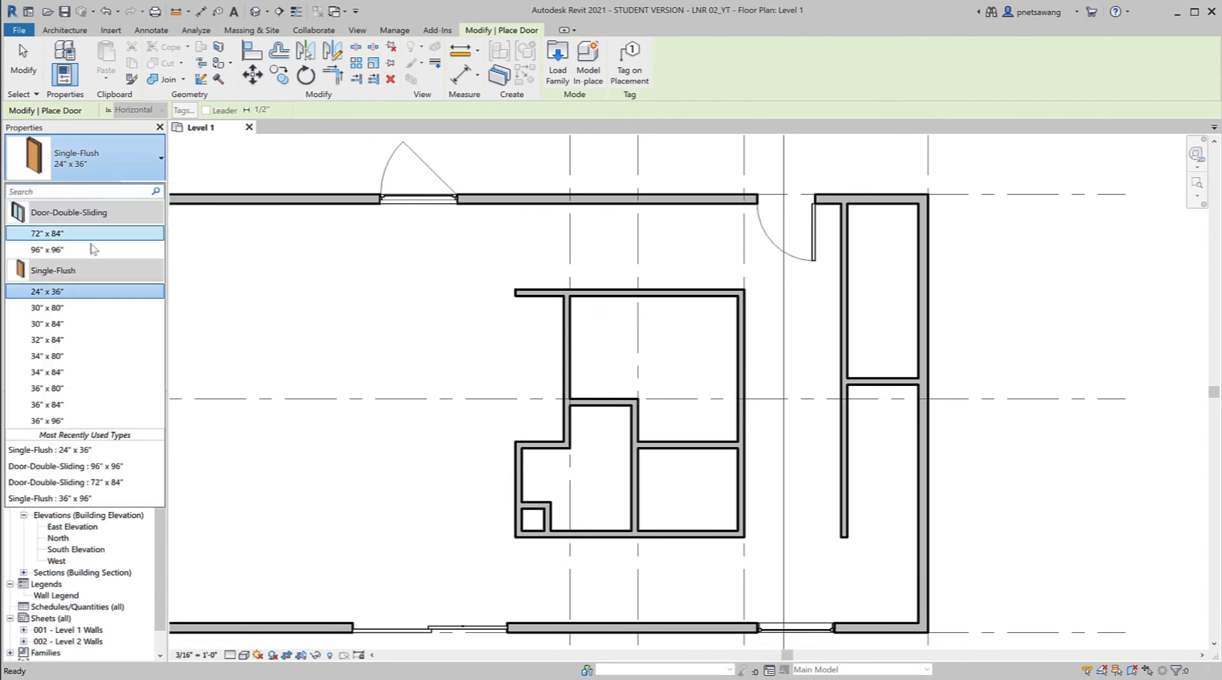
{"action": "left_click", "coordinate": [78, 288]}
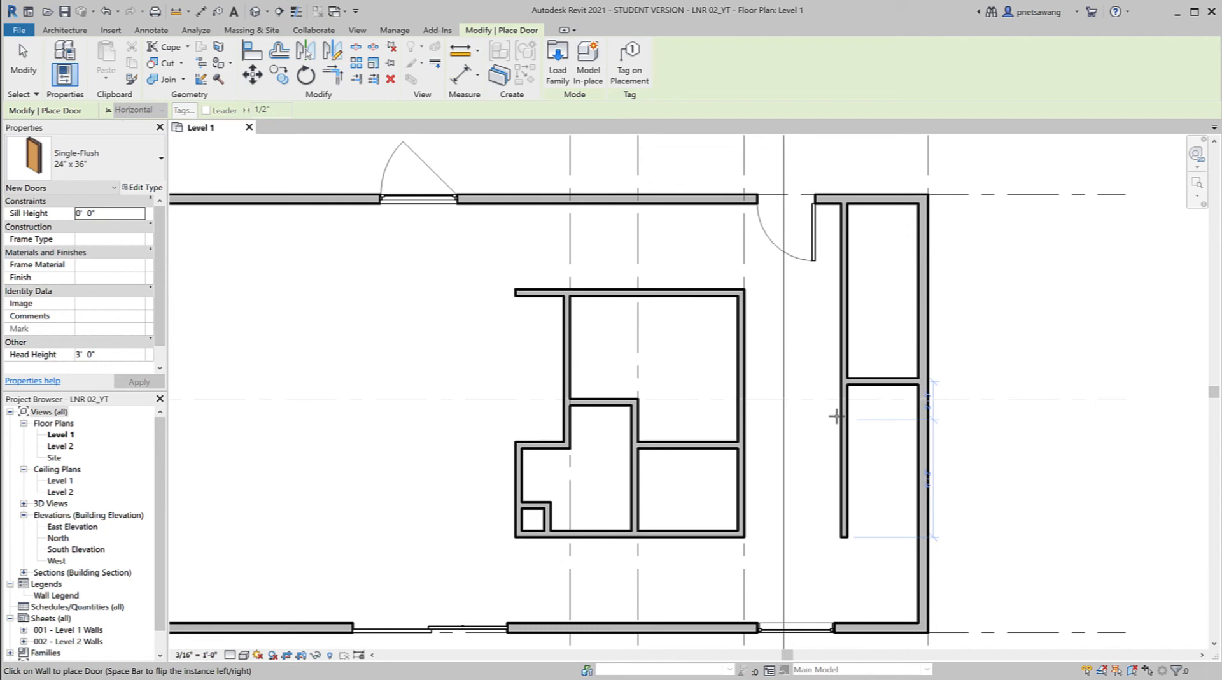
{"action": "left_click", "coordinate": [836, 416]}
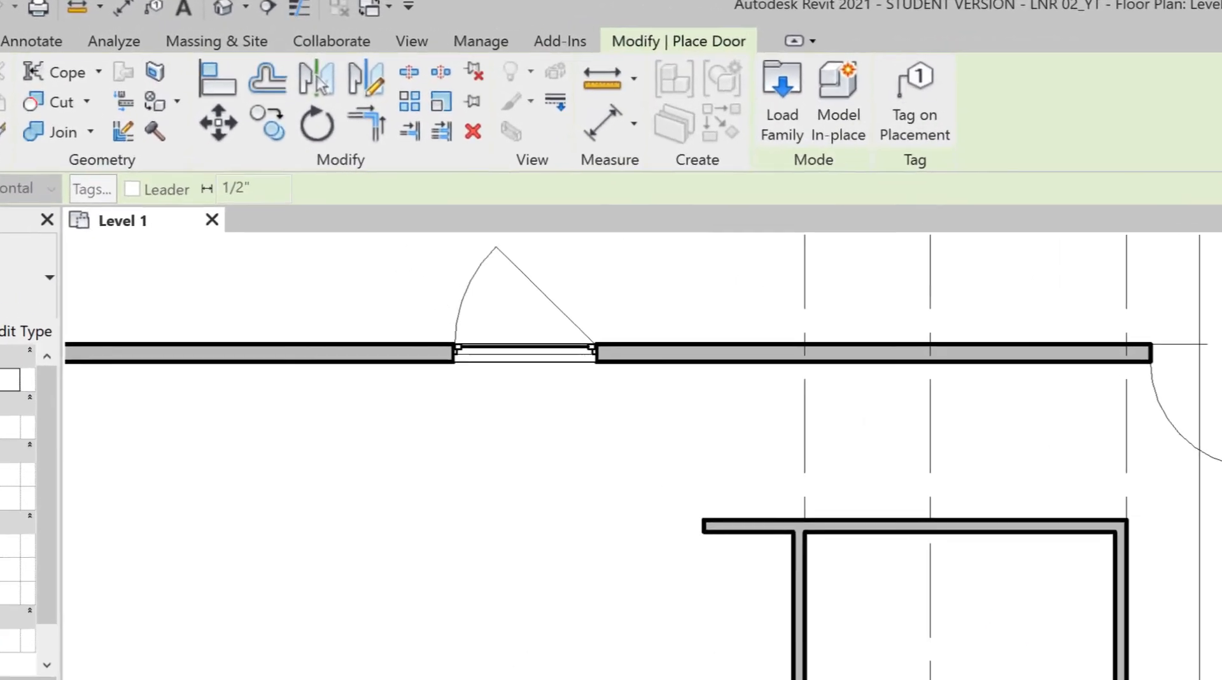
{"action": "key", "text": "Escape"}
{"action": "key", "text": "Escape"}
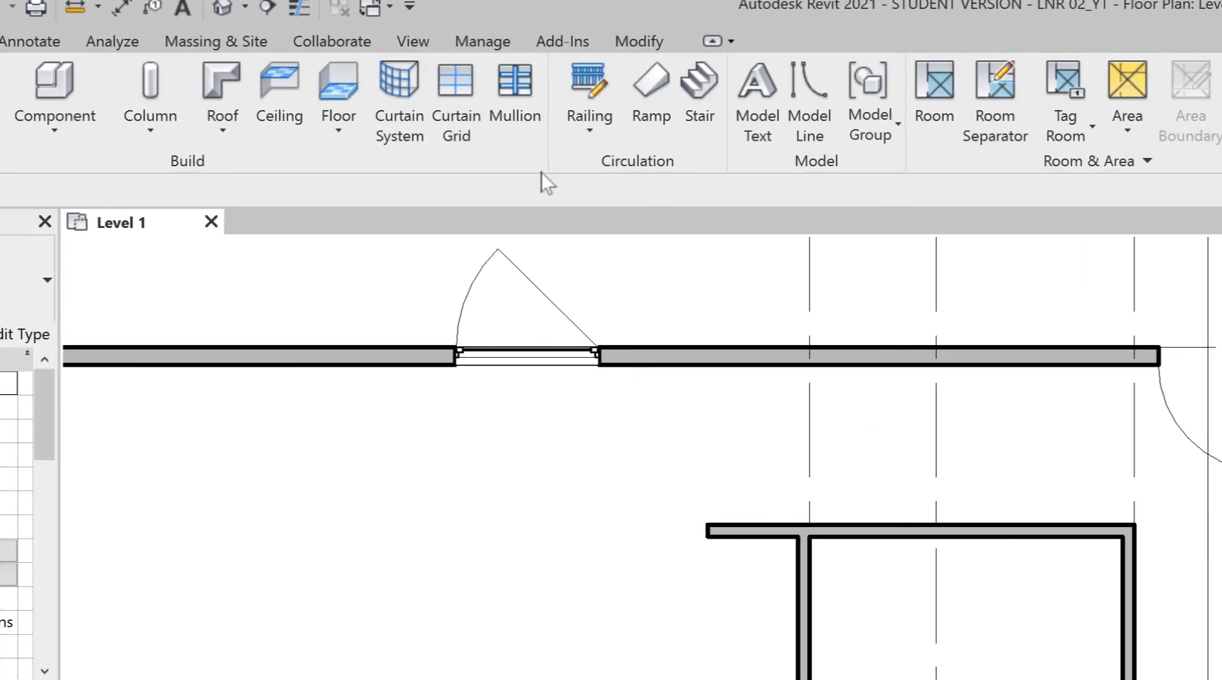
Start a plan region and sketch its rectangular boundary, about 3'-6" by 6'-6", around the new door in the partition
{"action": "left_click", "coordinate": [411, 42]}
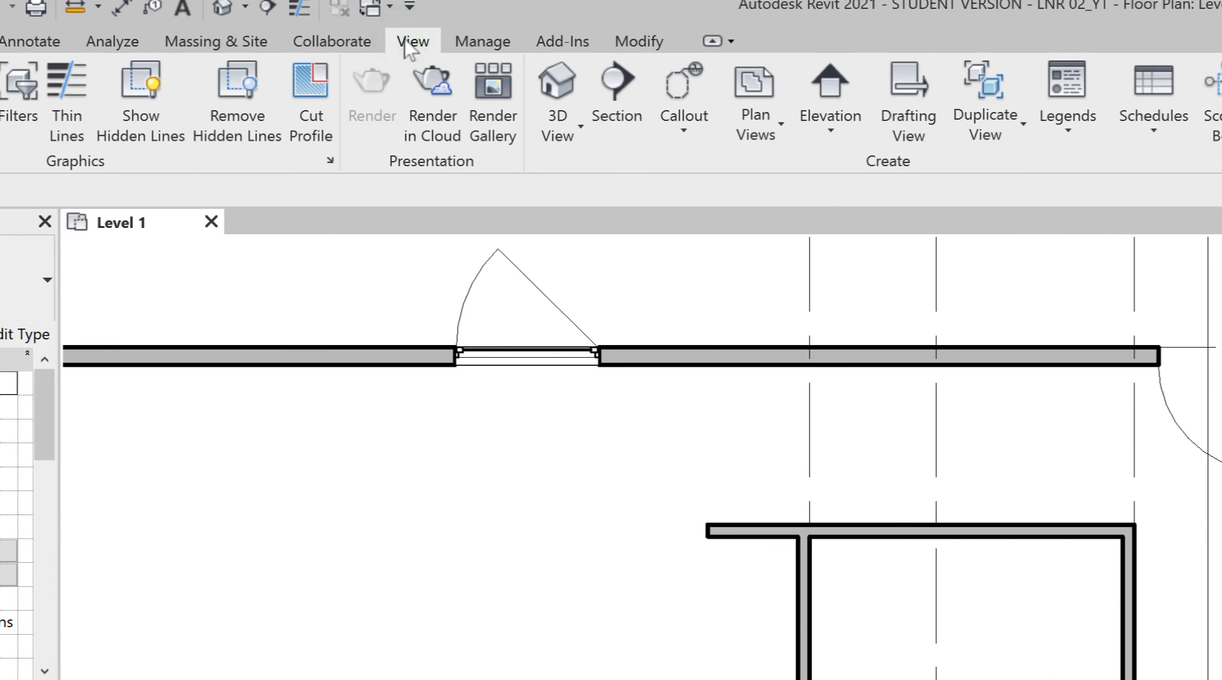
{"action": "left_click", "coordinate": [759, 127]}
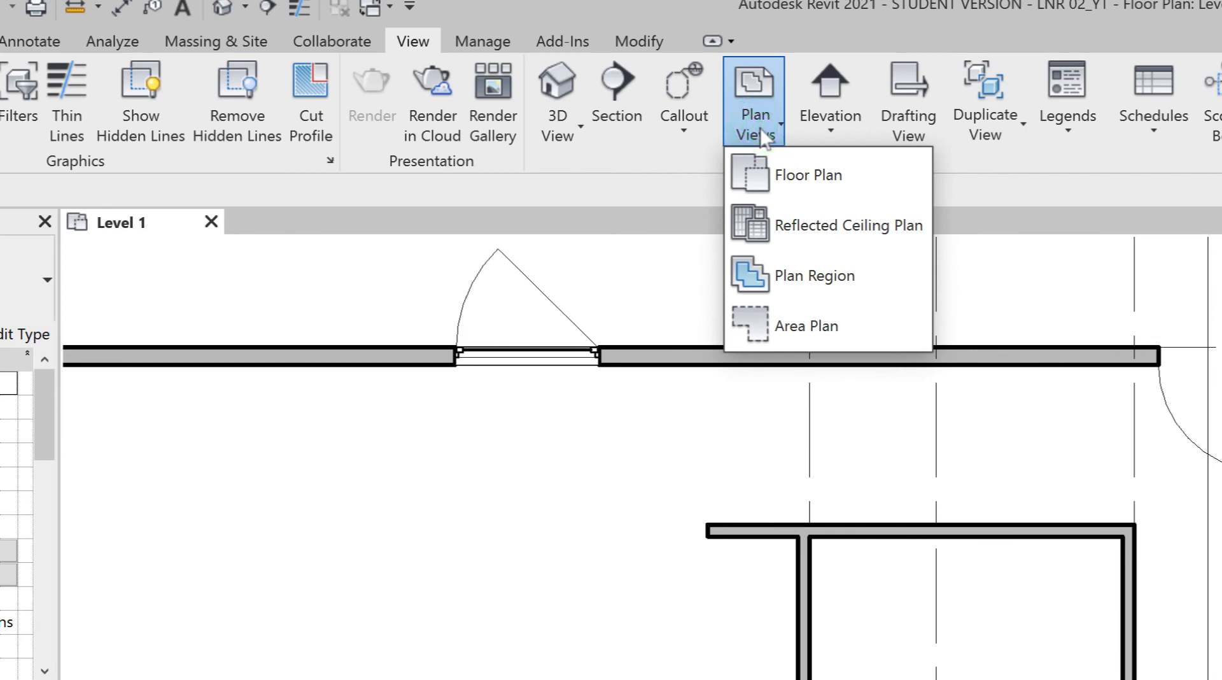
{"action": "left_click", "coordinate": [768, 272]}
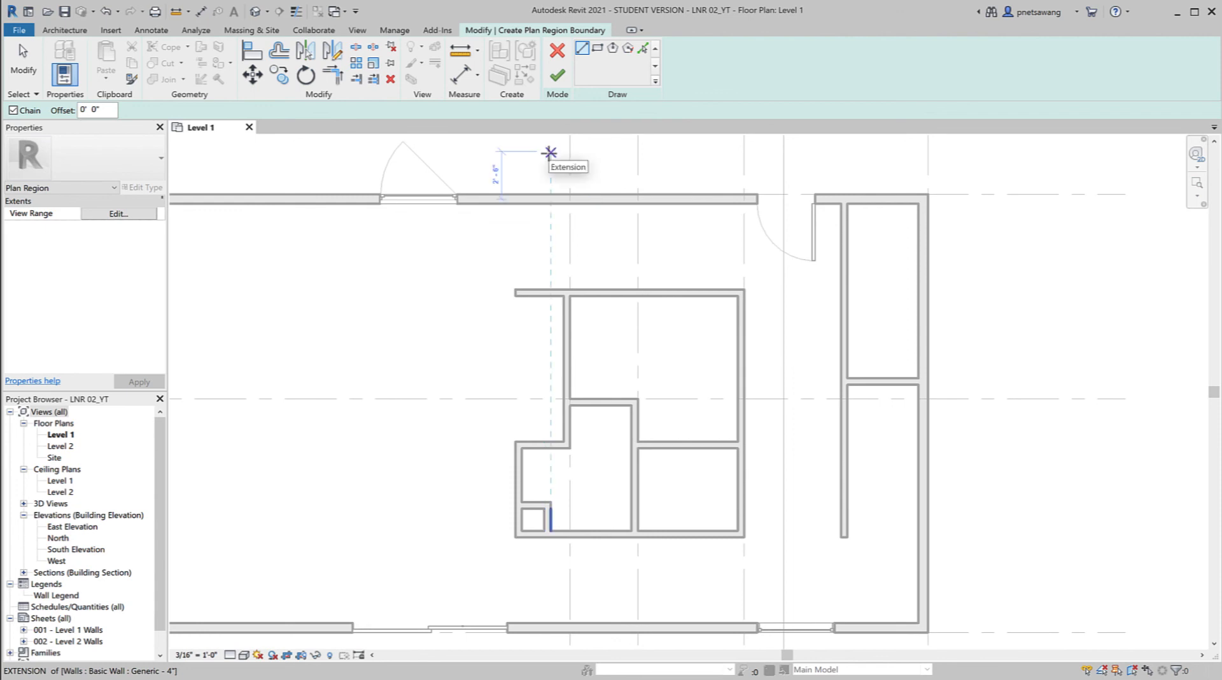
{"action": "left_click", "coordinate": [597, 49]}
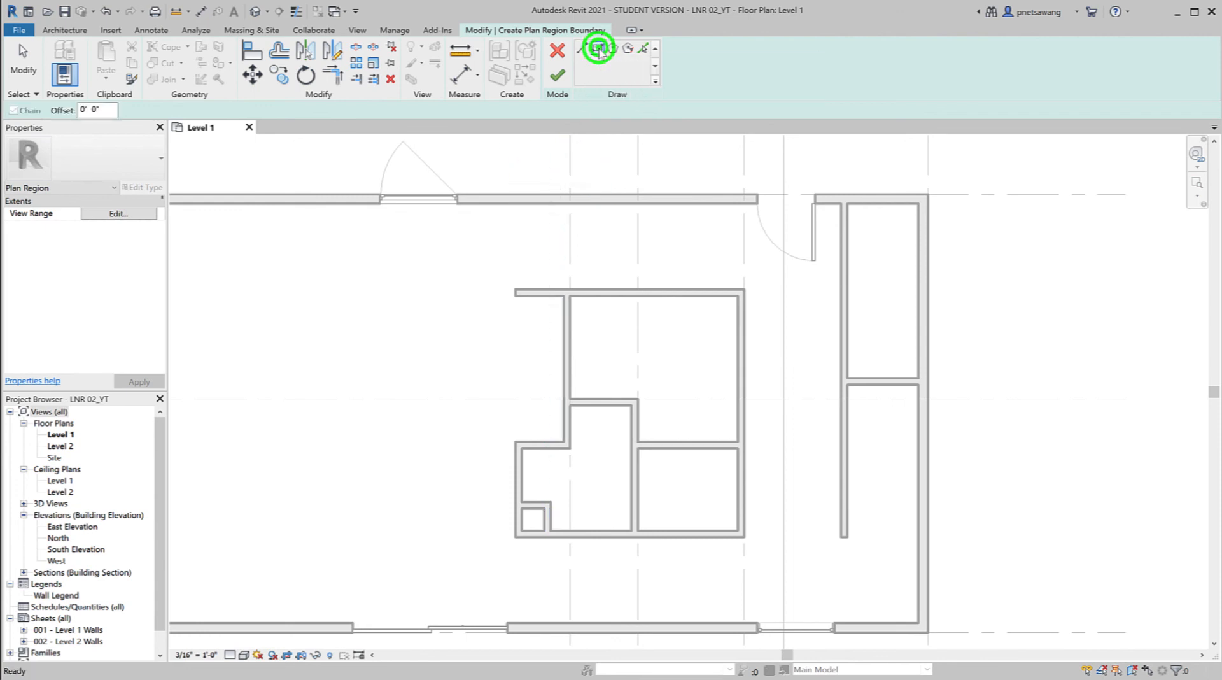
{"action": "left_click", "coordinate": [809, 361]}
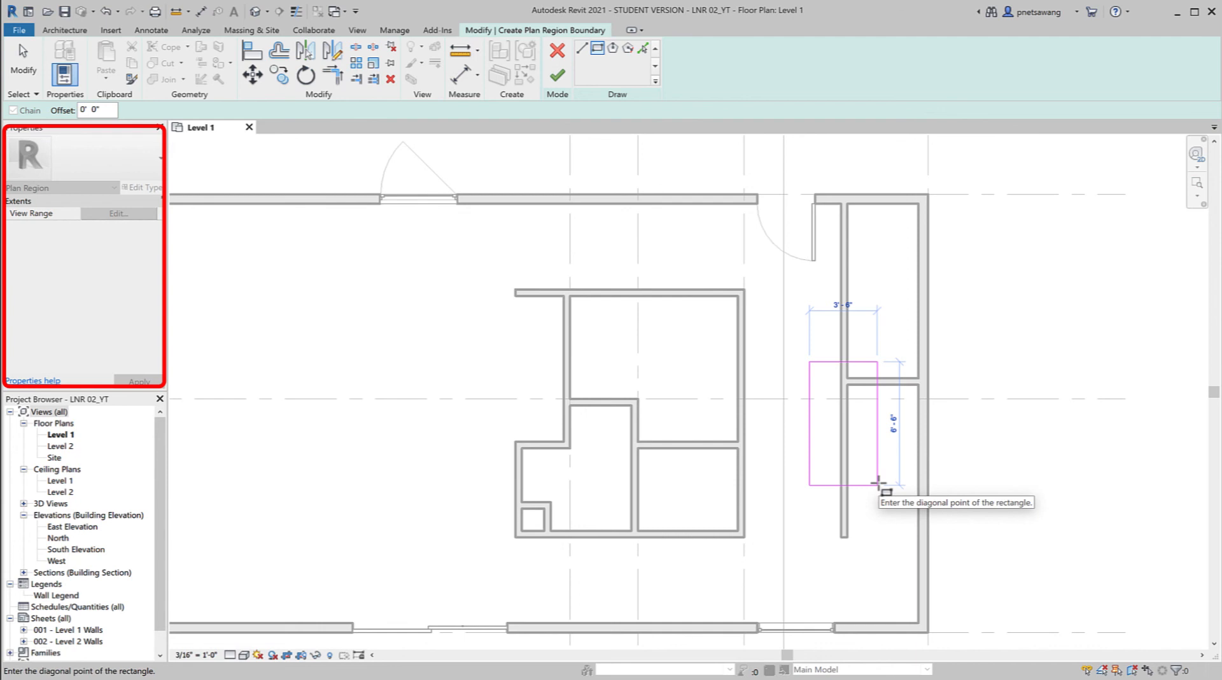
{"action": "left_click", "coordinate": [877, 485]}
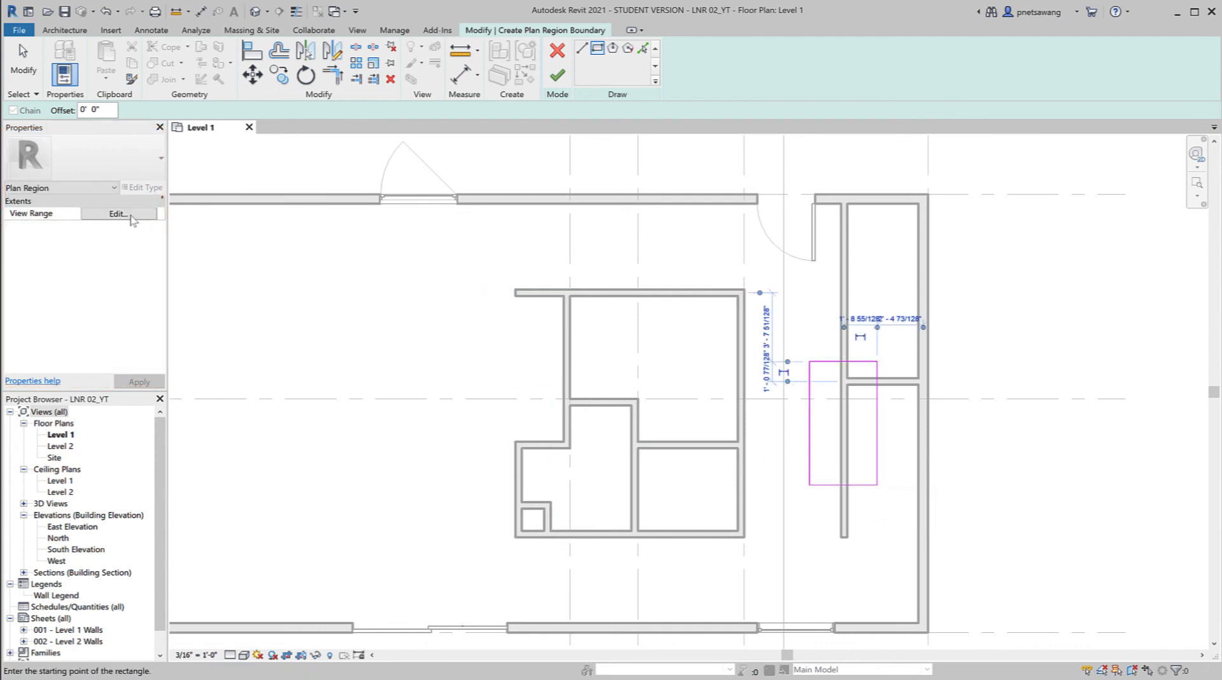
Set the plan region's cut plane offset to 2' in its view range and finish the region
{"action": "left_click", "coordinate": [130, 215]}
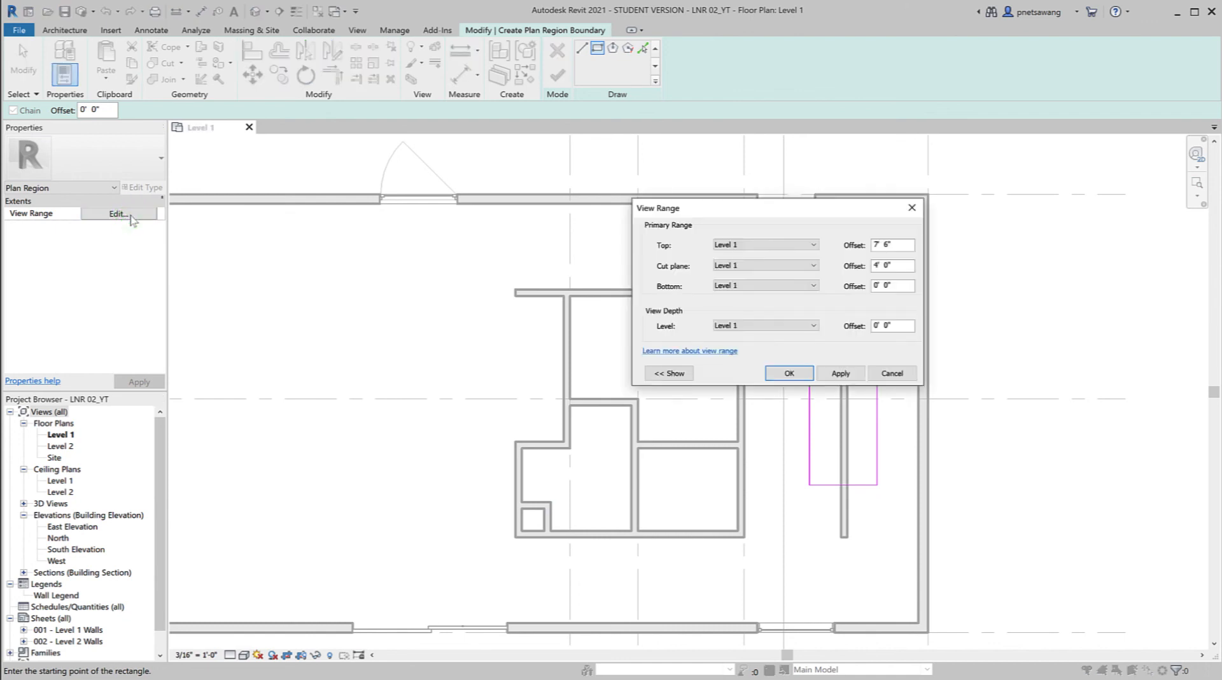
{"action": "left_click", "coordinate": [886, 266]}
{"action": "double_click", "coordinate": [899, 266]}
{"action": "type", "text": "2"}
{"action": "left_click", "coordinate": [790, 374]}
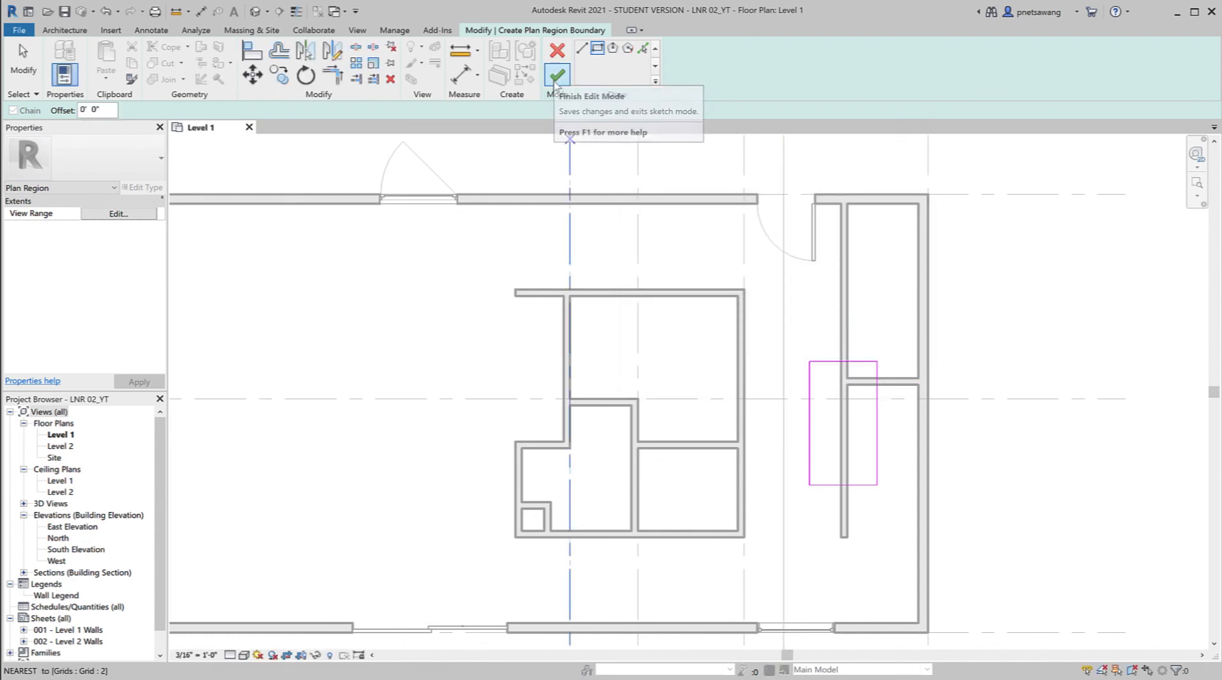
{"action": "left_click", "coordinate": [556, 76]}
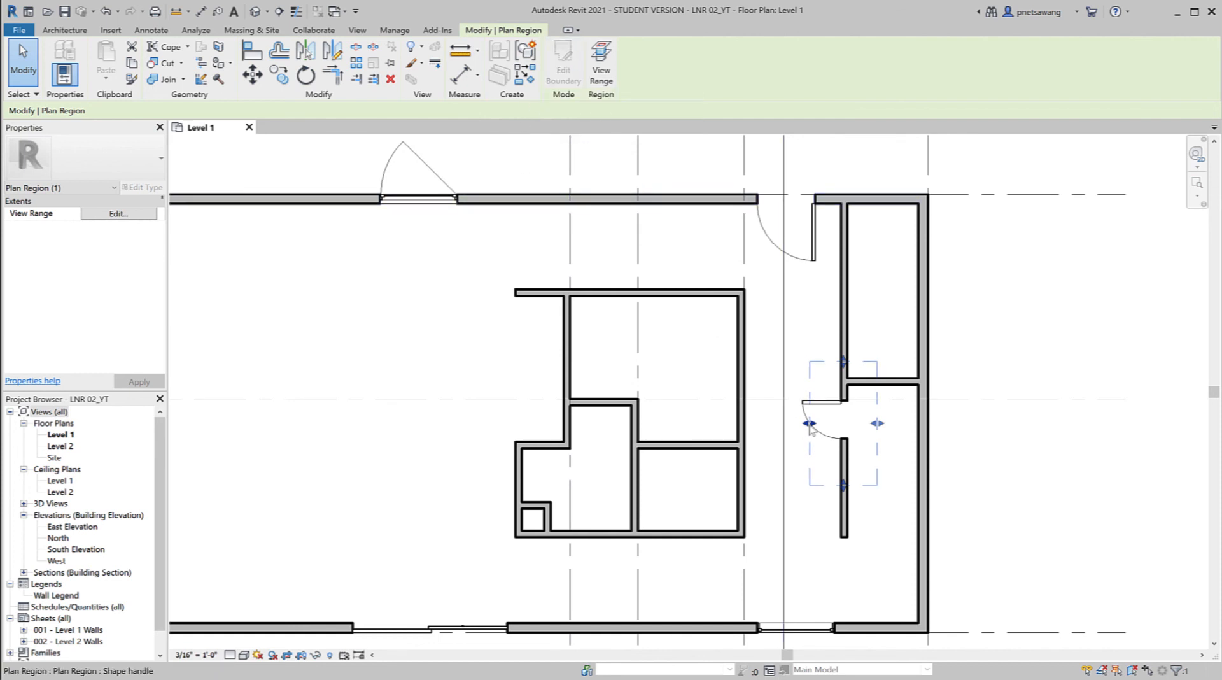
Pull the plan region's west edge in toward the partition and stretch it back out over the door swing
{"action": "left_click_drag", "start_coordinate": [810, 423], "coordinate": [828, 425]}
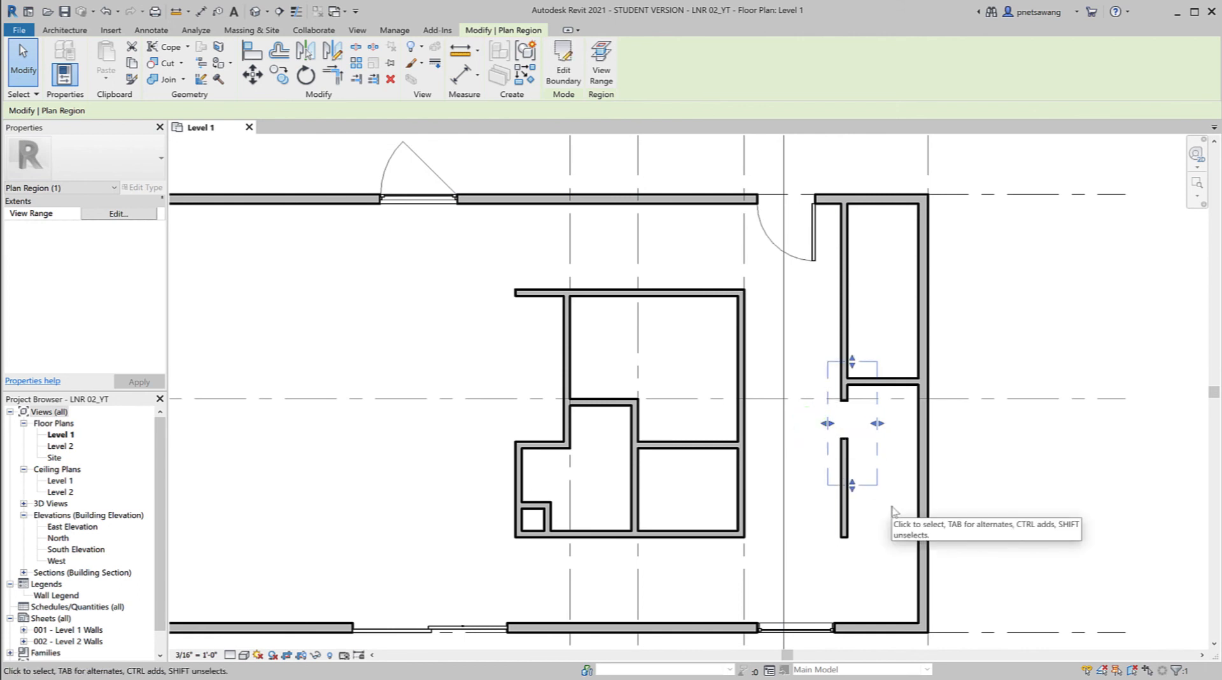
{"action": "left_click_drag", "start_coordinate": [827, 423], "coordinate": [806, 423]}
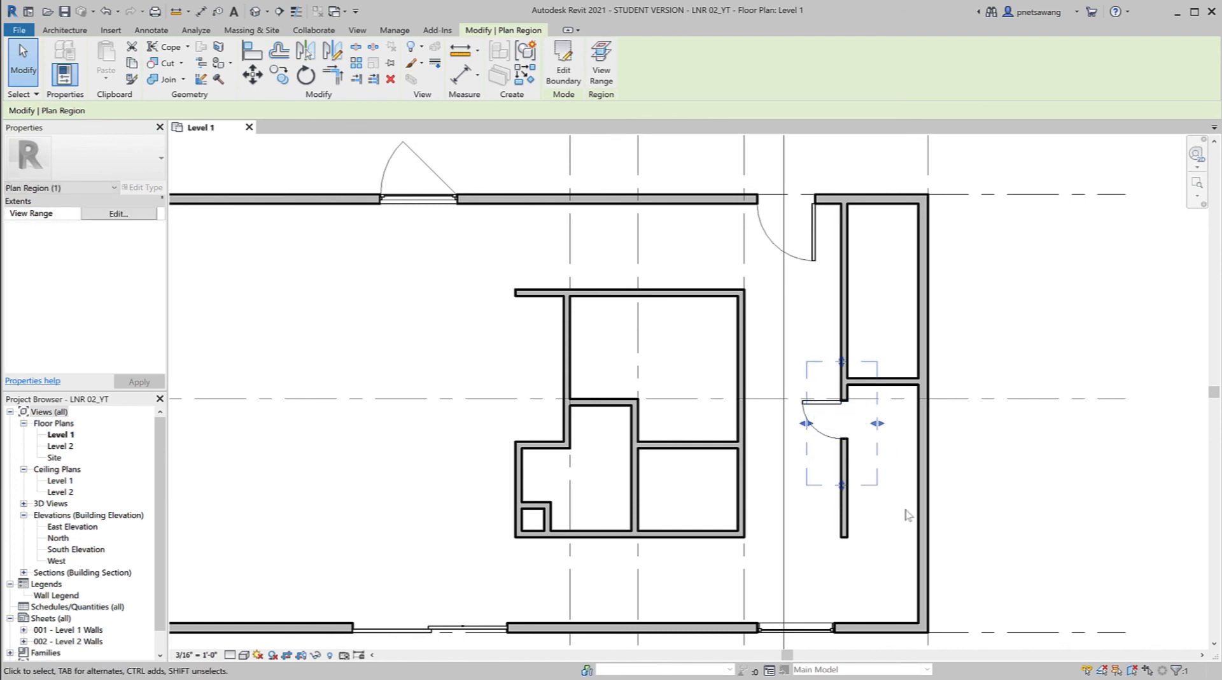
Place a Window-Sliding-Double 96" x 48" in the grid C wall, between grid 1 and the casement window
{"action": "scroll", "coordinate": [905, 510], "scroll_direction": "down", "scroll_amount": 4}
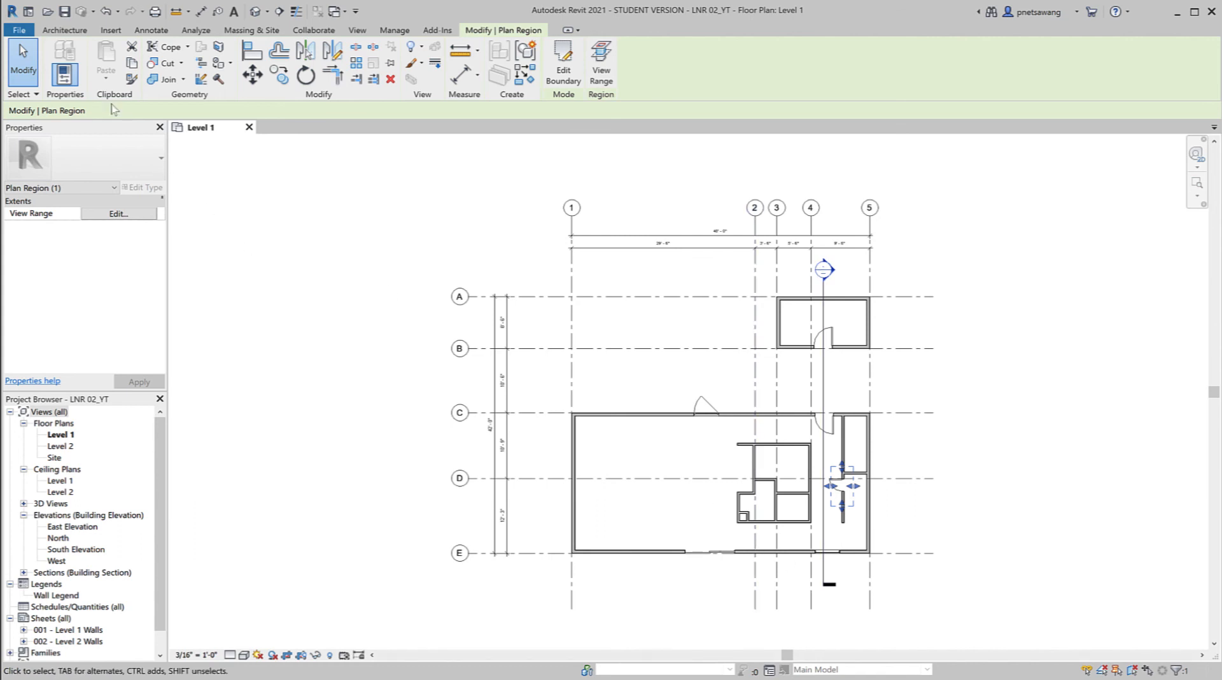
{"action": "left_click", "coordinate": [66, 30]}
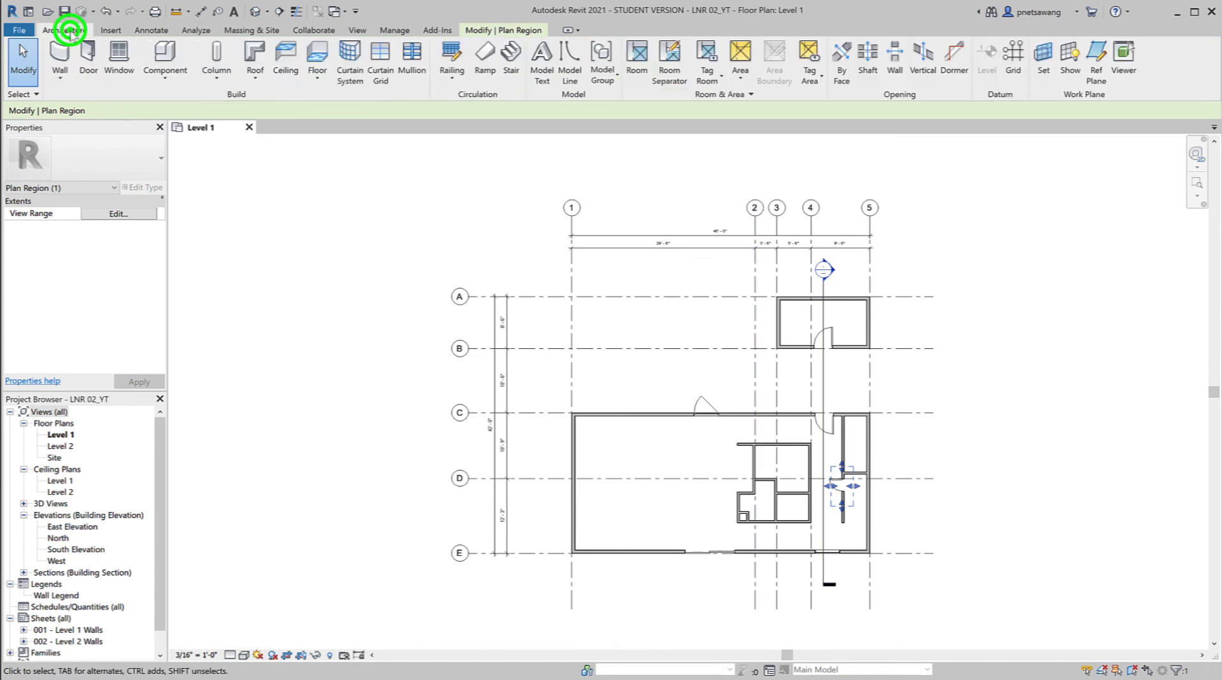
{"action": "left_click", "coordinate": [116, 55]}
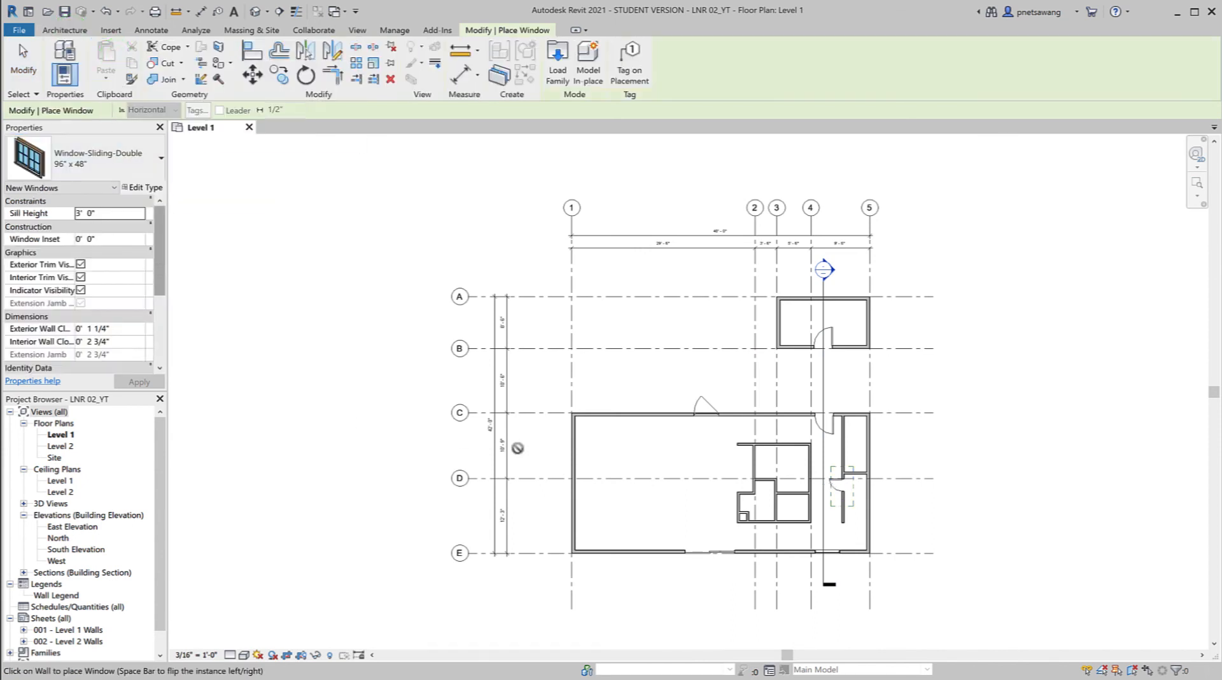
{"action": "left_click", "coordinate": [635, 416]}
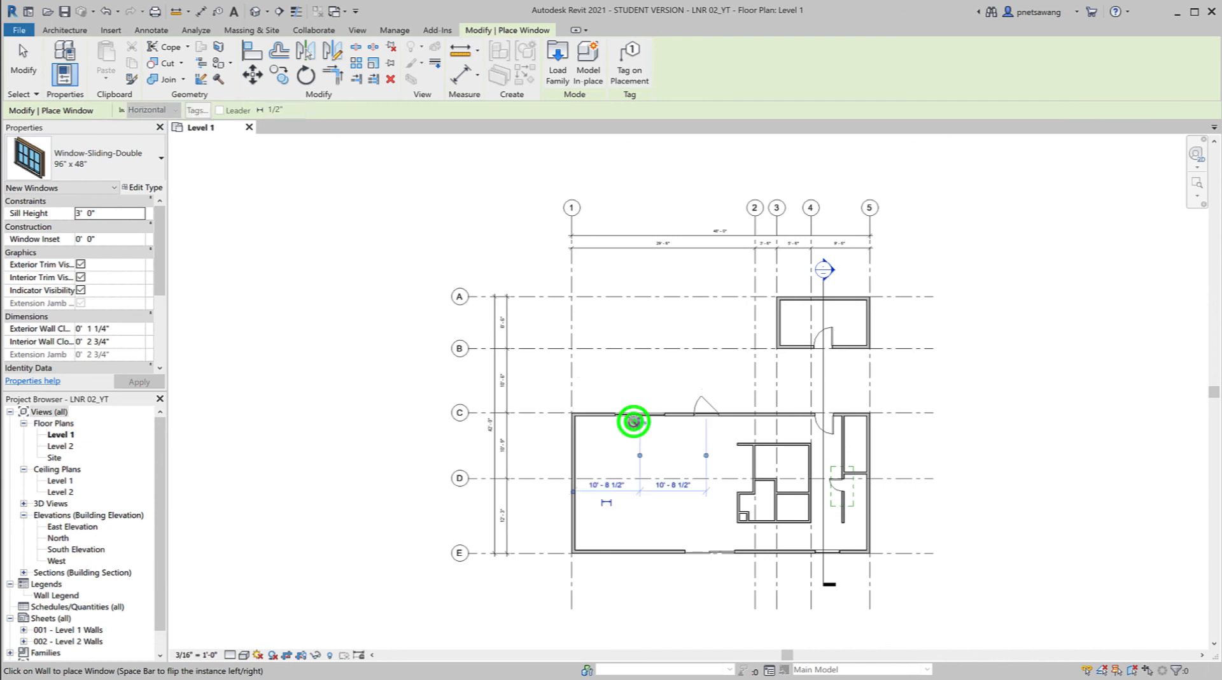
{"action": "key", "text": "Escape"}
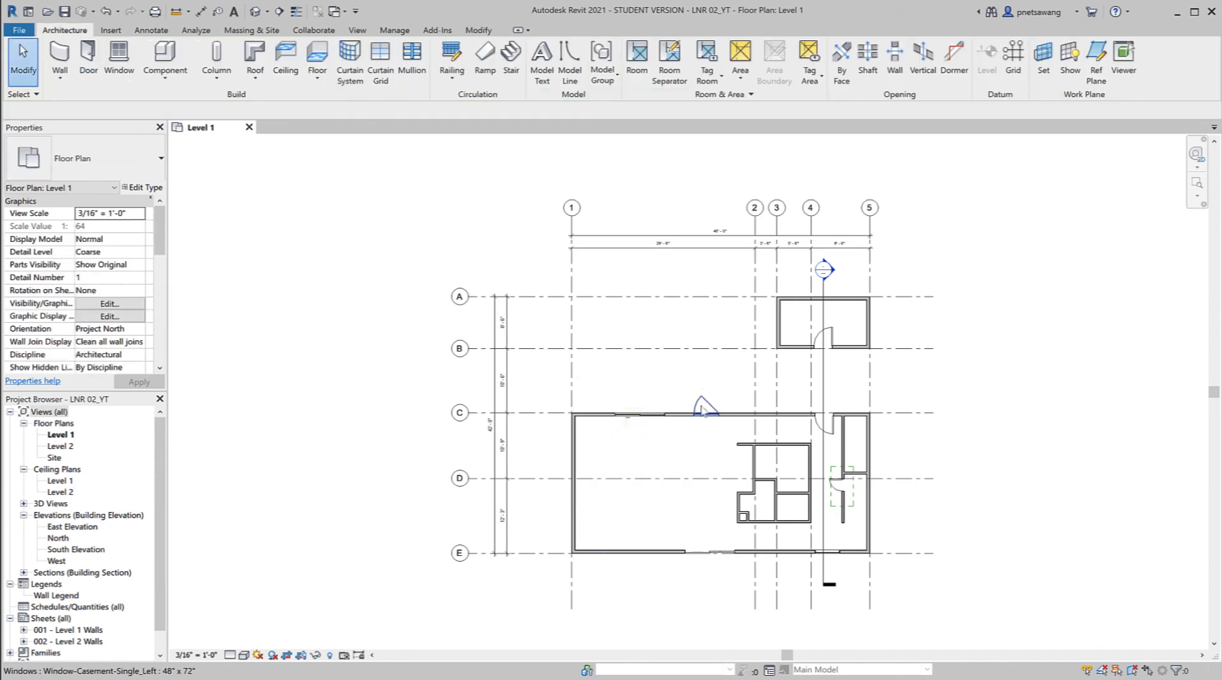
Flip the sliding window's facing so its exterior side points north, out of the building
{"action": "scroll", "coordinate": [665, 420], "scroll_direction": "up", "scroll_amount": 3}
{"action": "scroll", "coordinate": [667, 423], "scroll_direction": "up", "scroll_amount": 5}
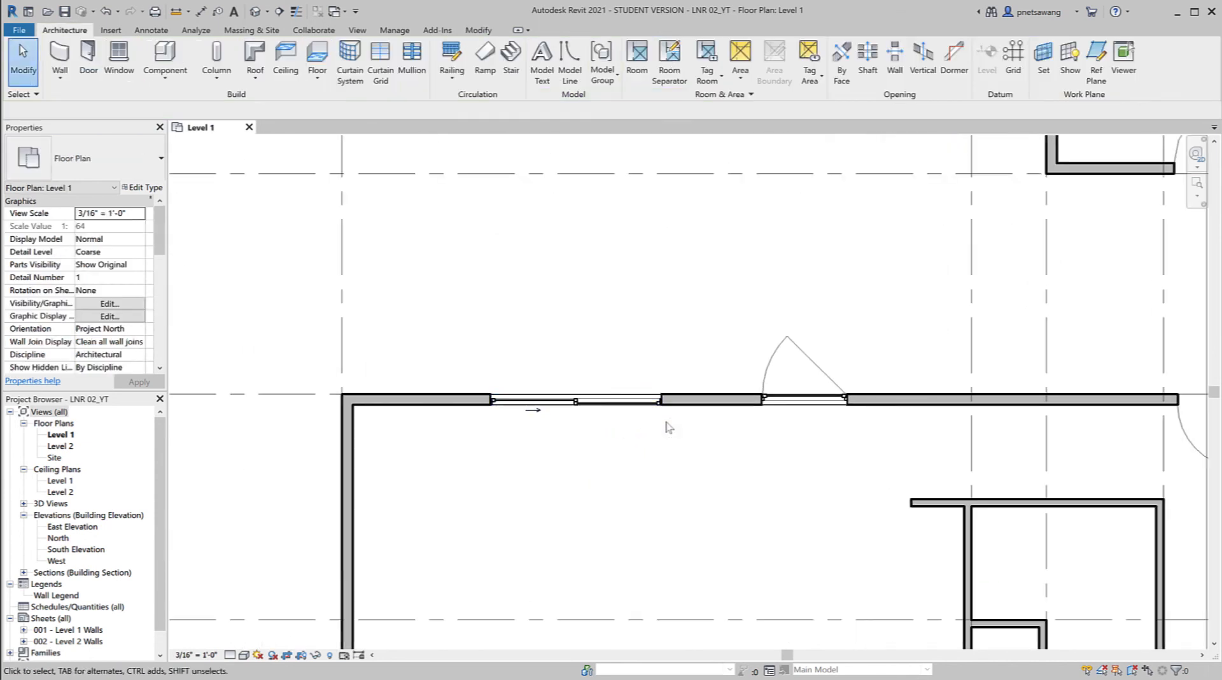
{"action": "scroll", "coordinate": [669, 426], "scroll_direction": "up", "scroll_amount": 1}
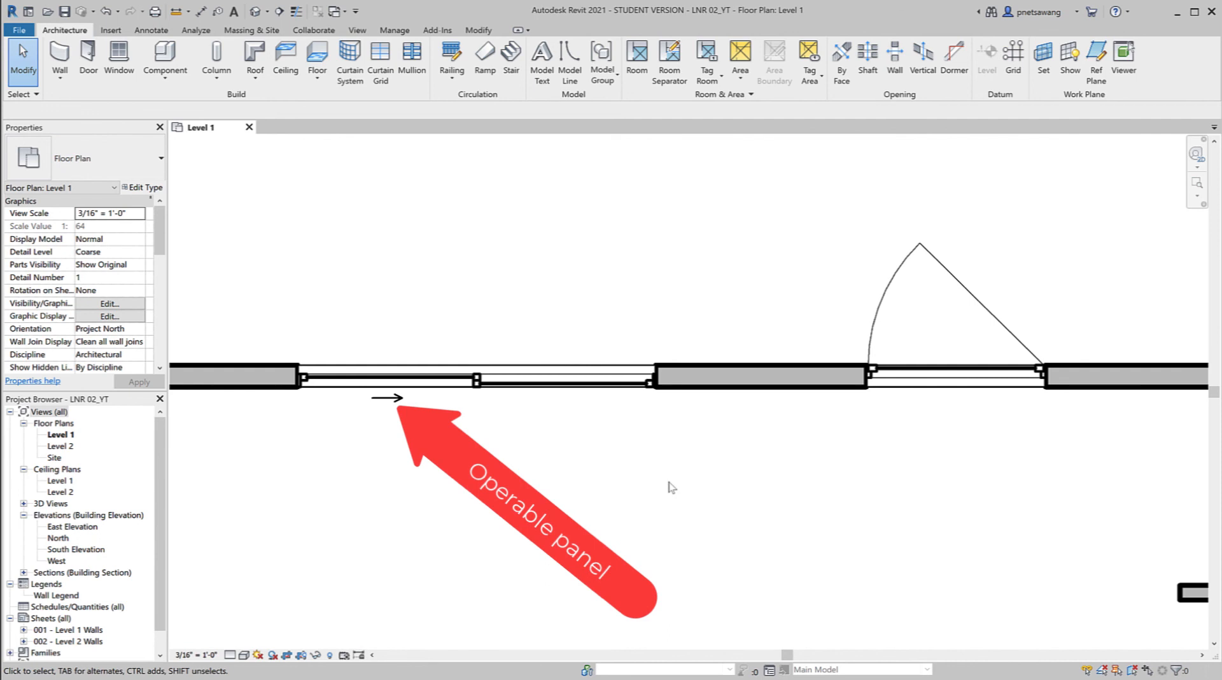
{"action": "left_click", "coordinate": [470, 371]}
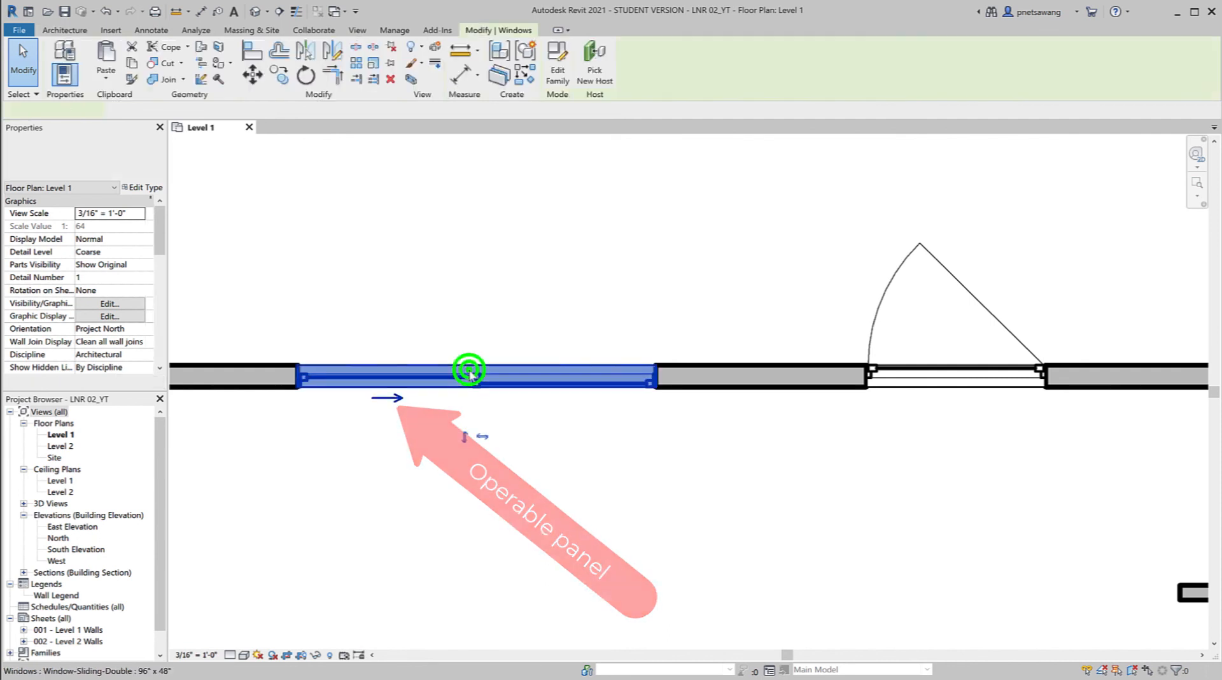
{"action": "left_click", "coordinate": [466, 438]}
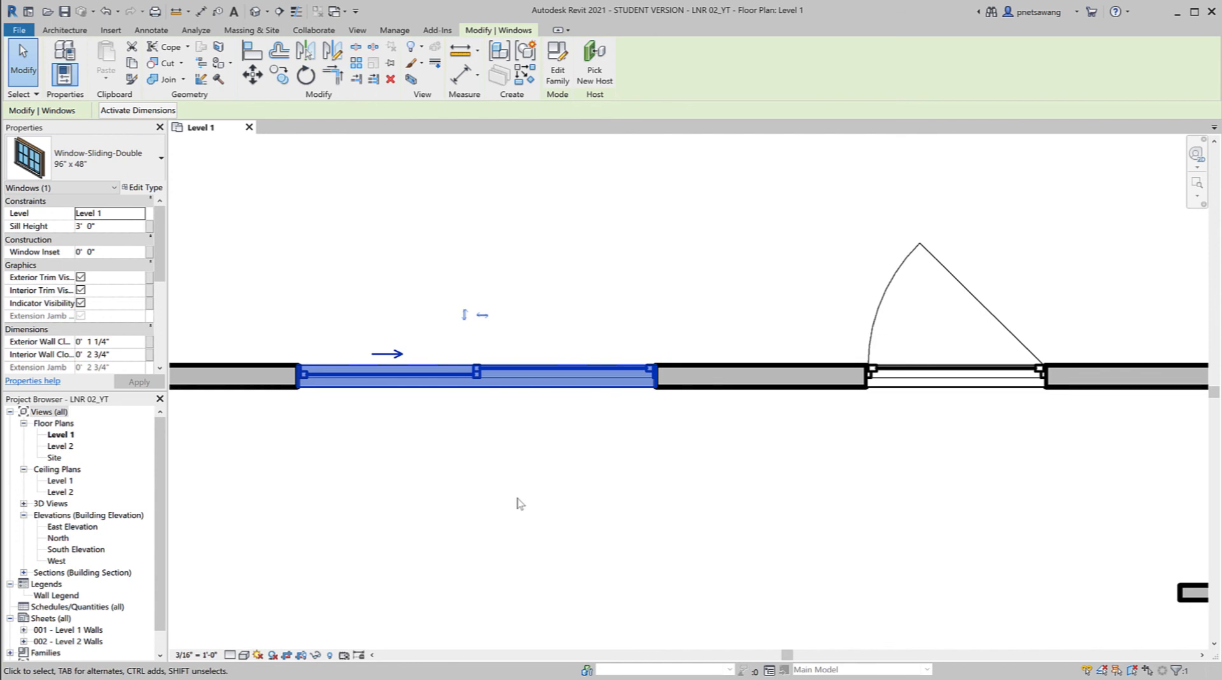
{"action": "left_click", "coordinate": [519, 504]}
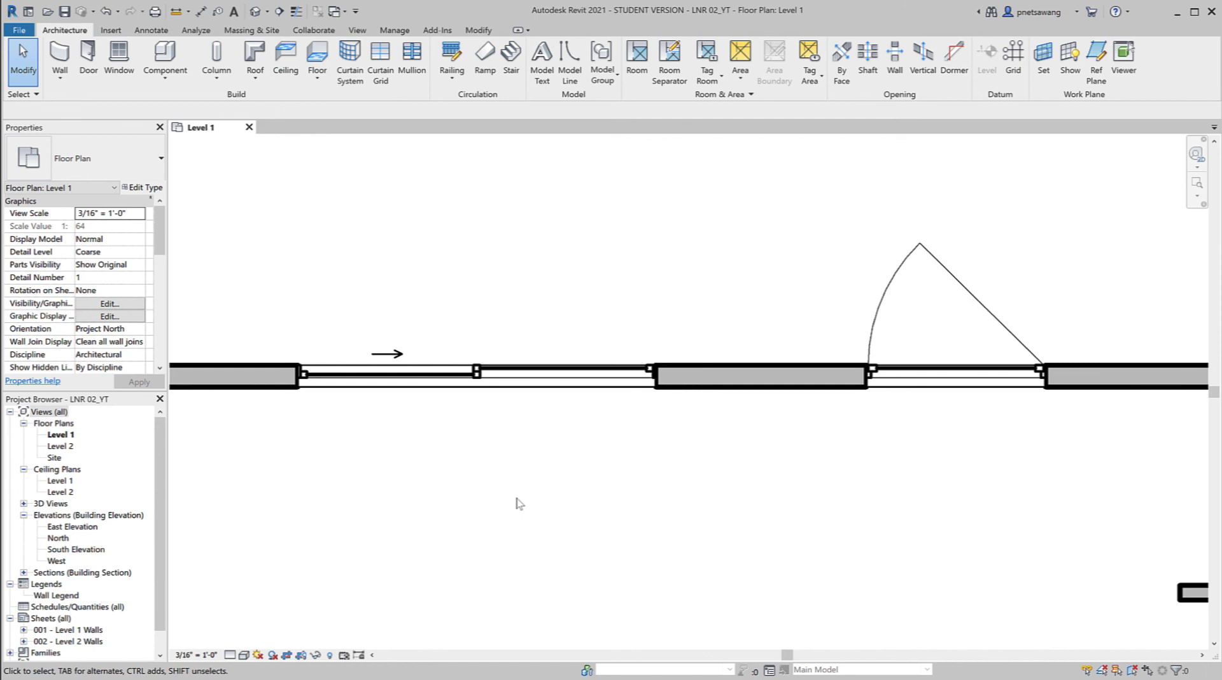
Open the North elevation and tile it beside the Level 1 plan, with both grid C windows in each view
{"action": "double_click", "coordinate": [59, 539]}
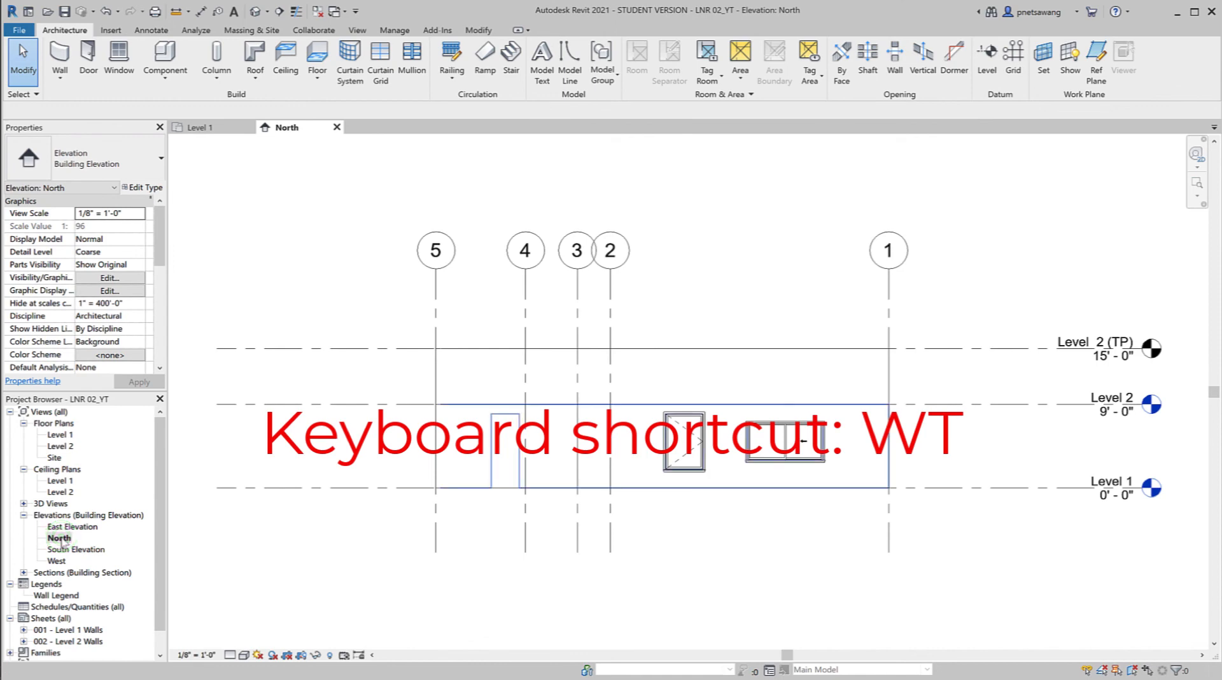
{"action": "key", "text": "w"}
{"action": "key", "text": "t"}
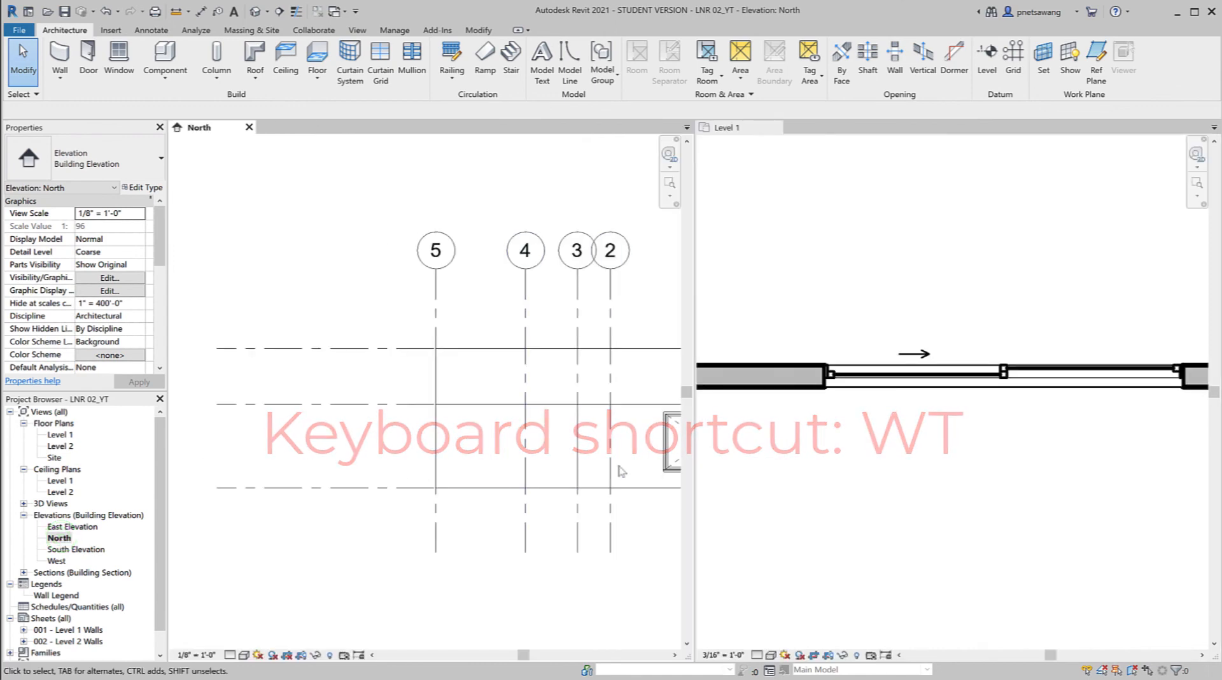
{"action": "middle_click_drag", "start_coordinate": [622, 469], "coordinate": [357, 467]}
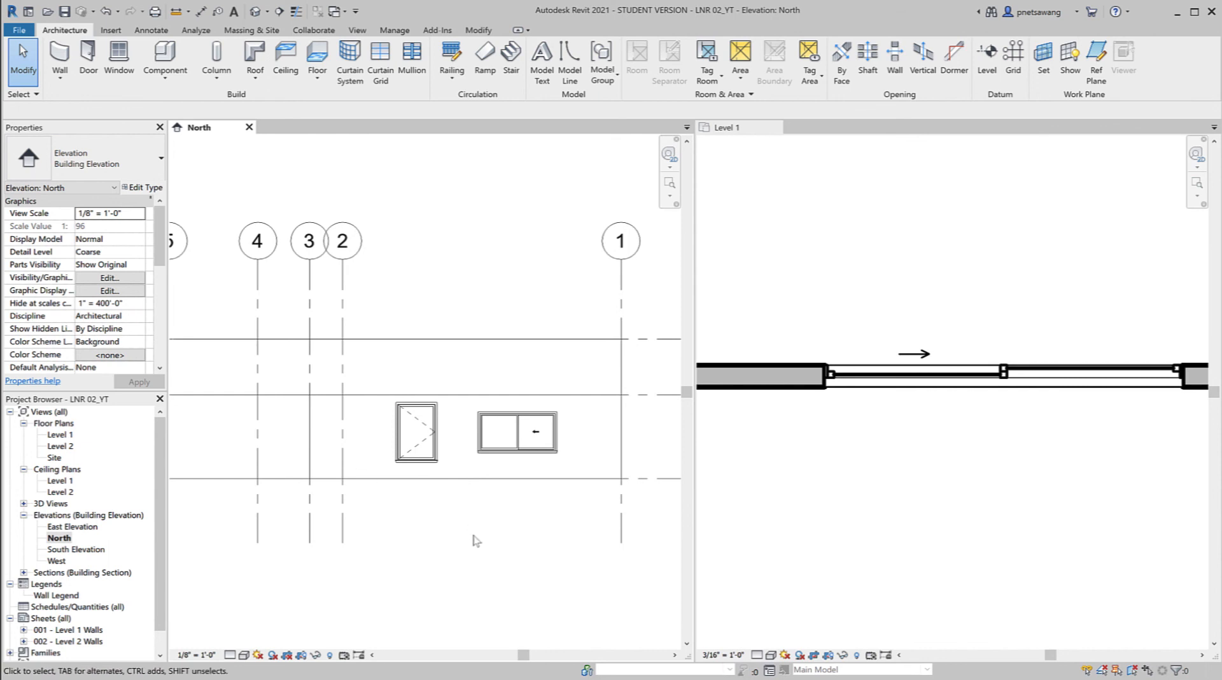
{"action": "left_click", "coordinate": [1042, 433]}
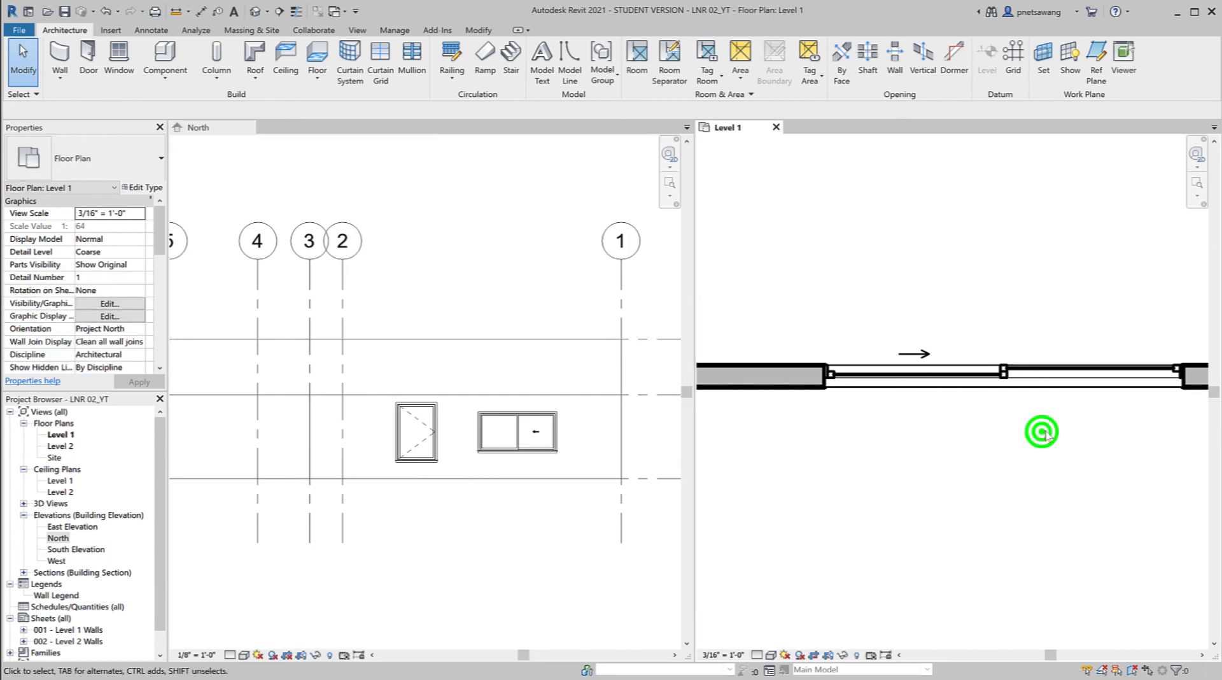
{"action": "scroll", "coordinate": [1046, 436], "scroll_direction": "down", "scroll_amount": 3}
{"action": "middle_click_drag", "start_coordinate": [1091, 445], "coordinate": [941, 450]}
{"action": "scroll", "coordinate": [984, 449], "scroll_direction": "down", "scroll_amount": 1}
{"action": "middle_click_drag", "start_coordinate": [1066, 451], "coordinate": [1012, 447]}
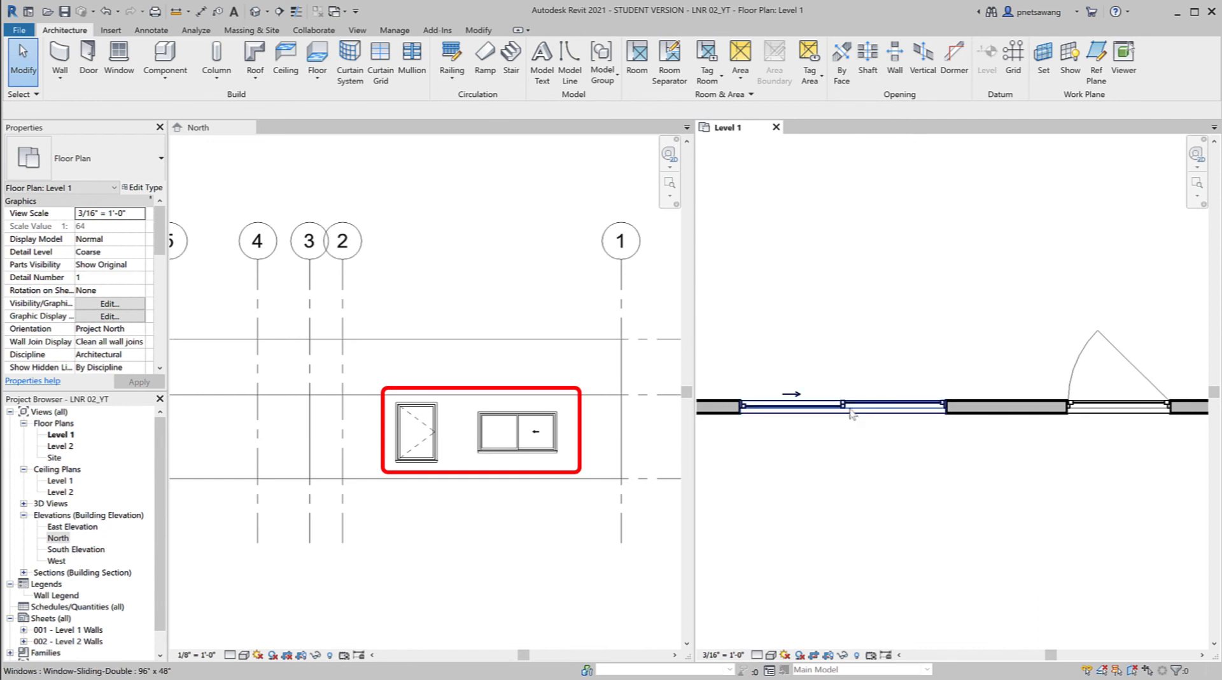
Set the head height of the 96" x 48" sliding window in the grid C wall to 8' 0"
{"action": "left_click", "coordinate": [851, 413]}
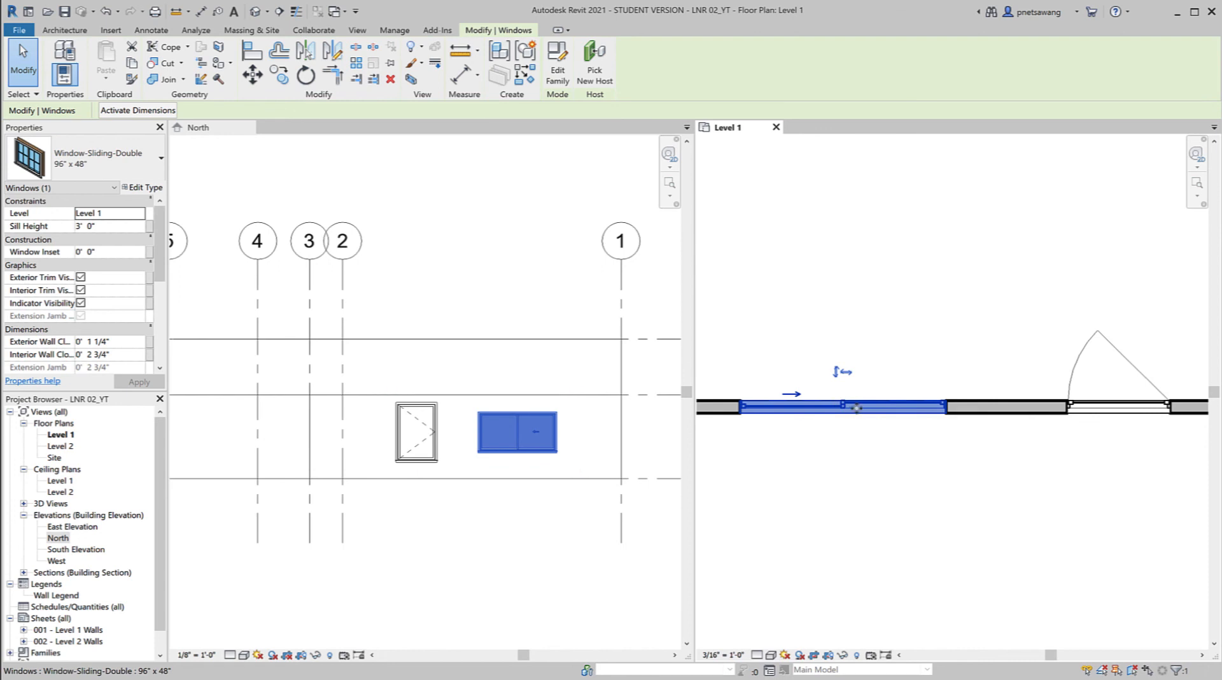
{"action": "scroll", "coordinate": [159, 259], "scroll_direction": "down", "scroll_amount": 5}
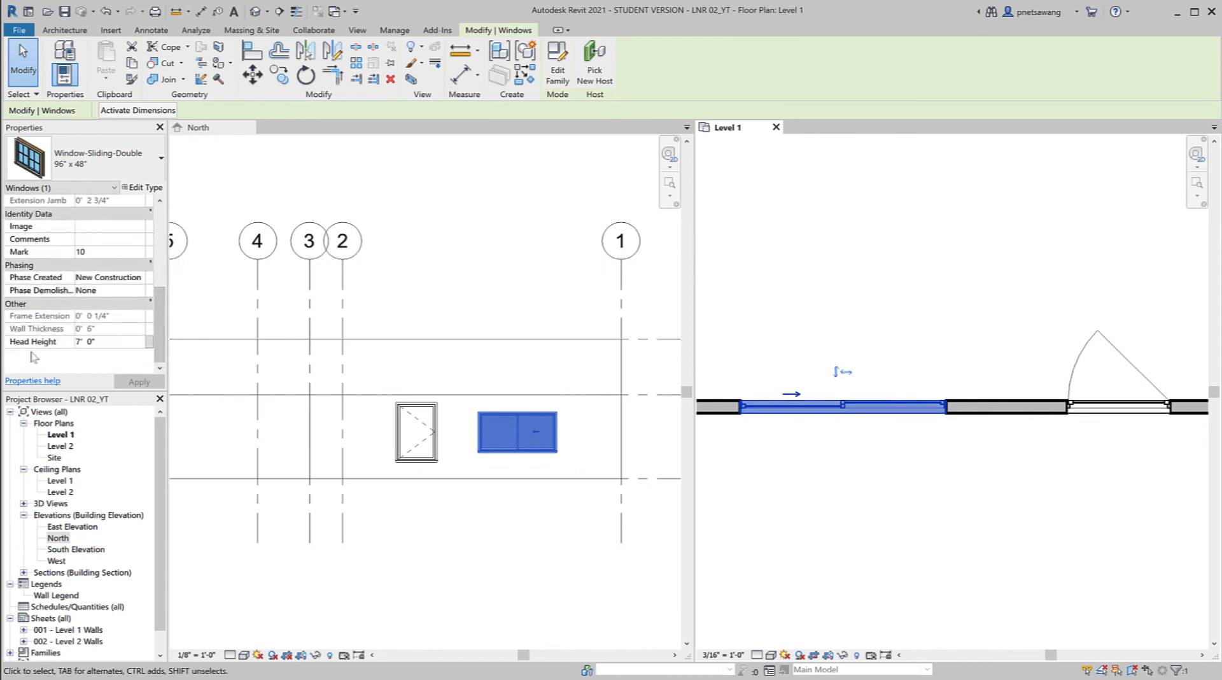
{"action": "left_click", "coordinate": [114, 342]}
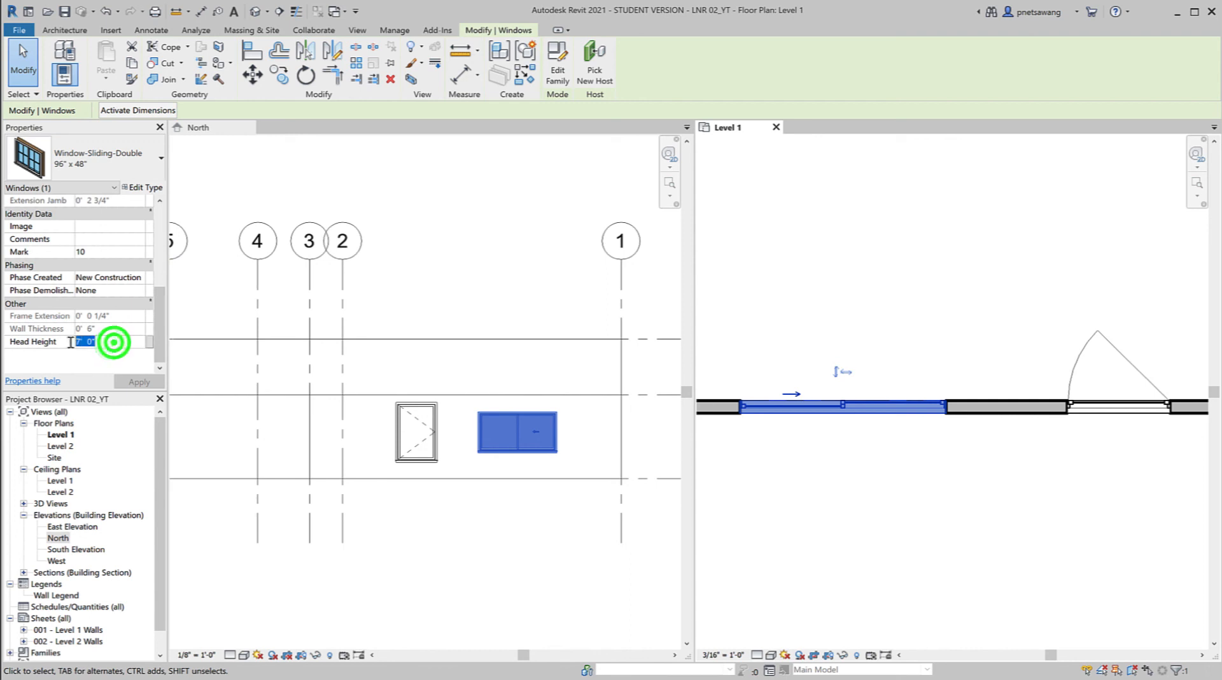
{"action": "type", "text": "8"}
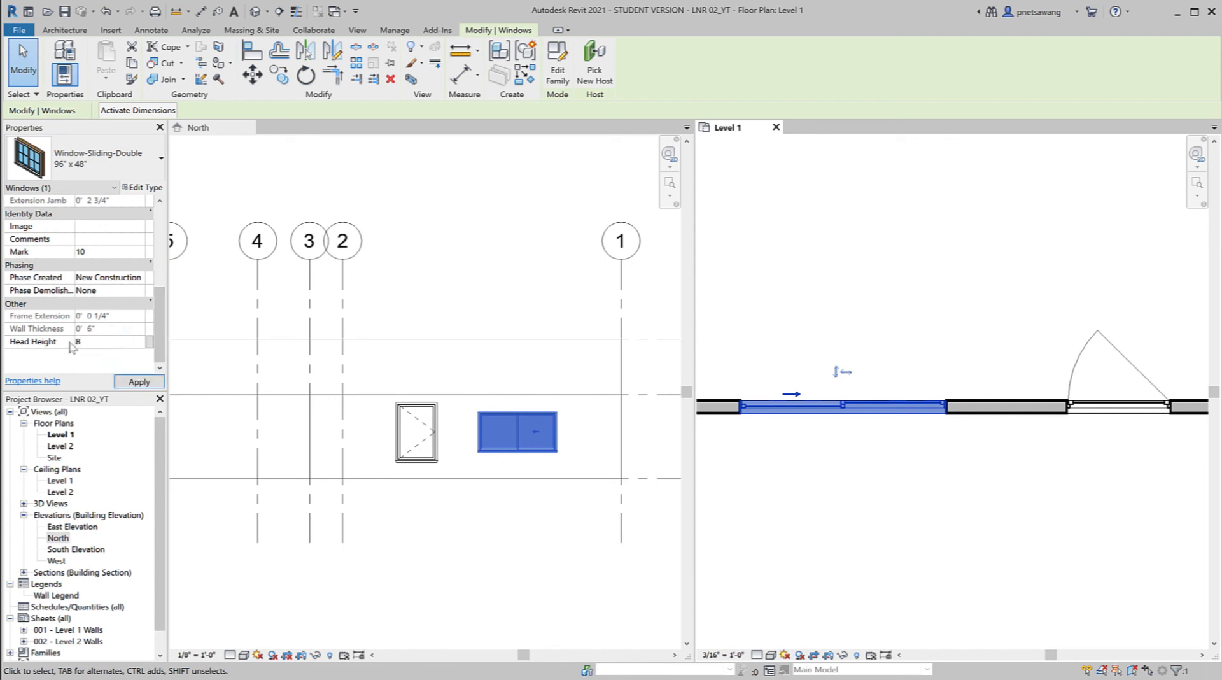
{"action": "key", "text": "Return"}
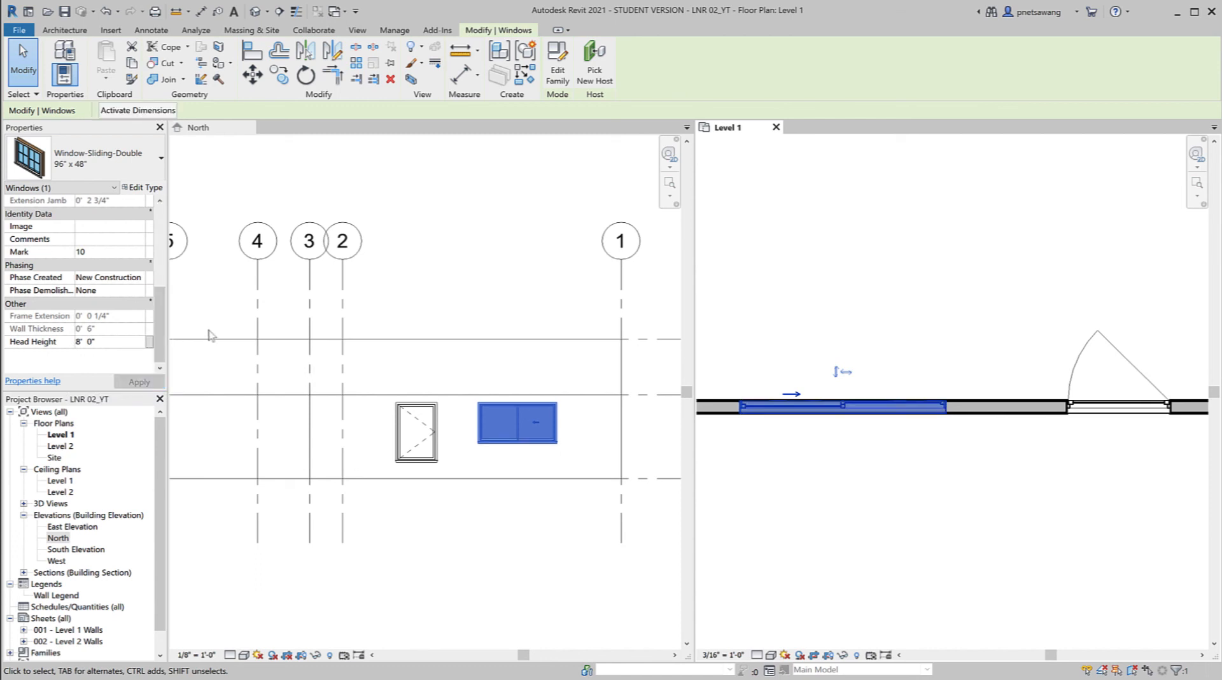
{"action": "left_click", "coordinate": [872, 459]}
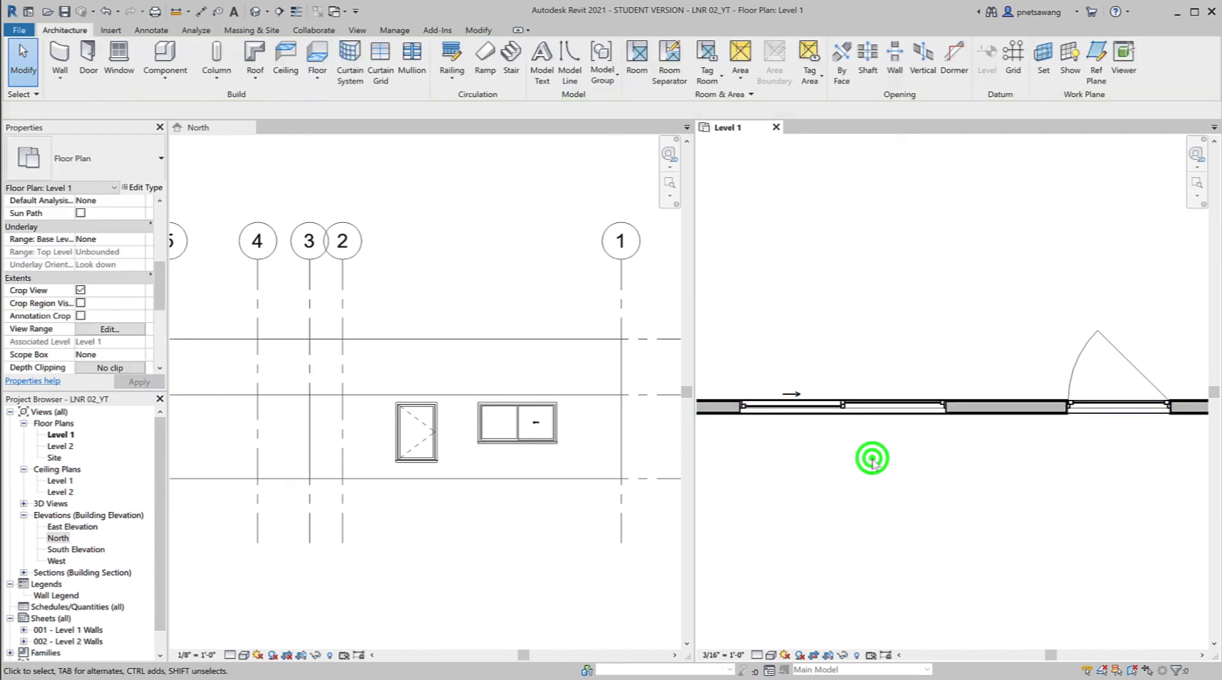
Sketch a rectangular plan region boundary about 9'-1" by 2'-11" around the sliding window in the Level 1 plan
{"action": "scroll", "coordinate": [789, 430], "scroll_direction": "up", "scroll_amount": 3}
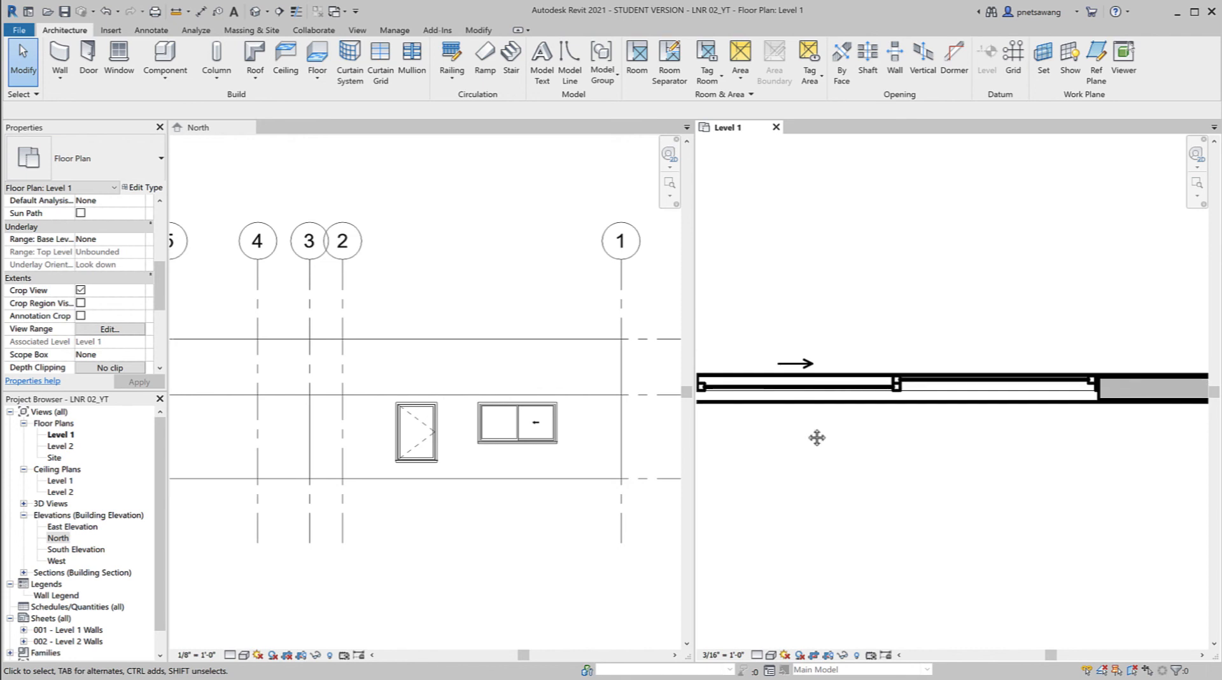
{"action": "middle_click_drag", "start_coordinate": [817, 437], "coordinate": [859, 442]}
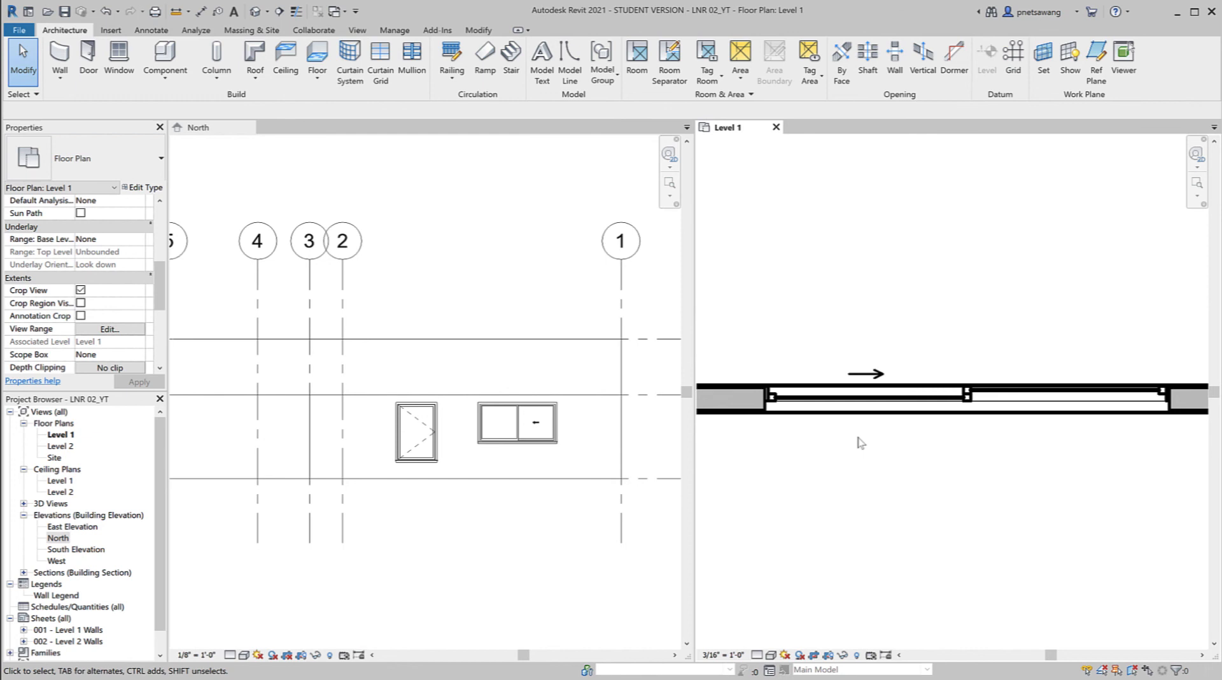
{"action": "left_click", "coordinate": [358, 31]}
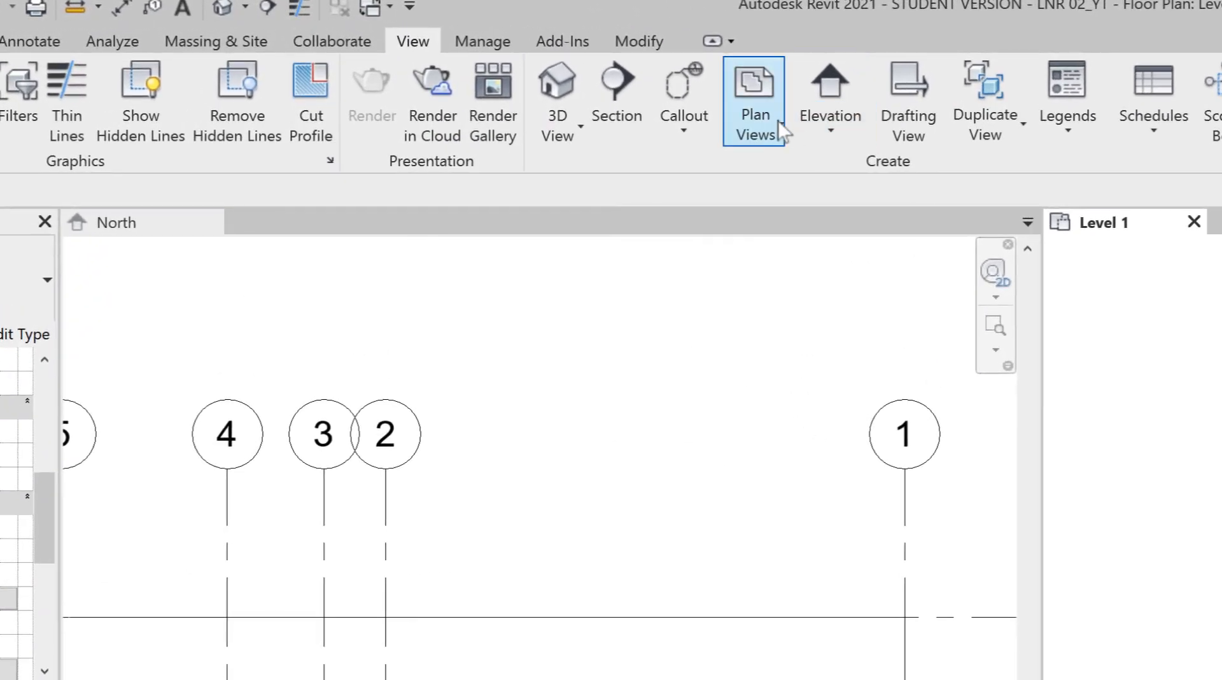
{"action": "left_click", "coordinate": [773, 113]}
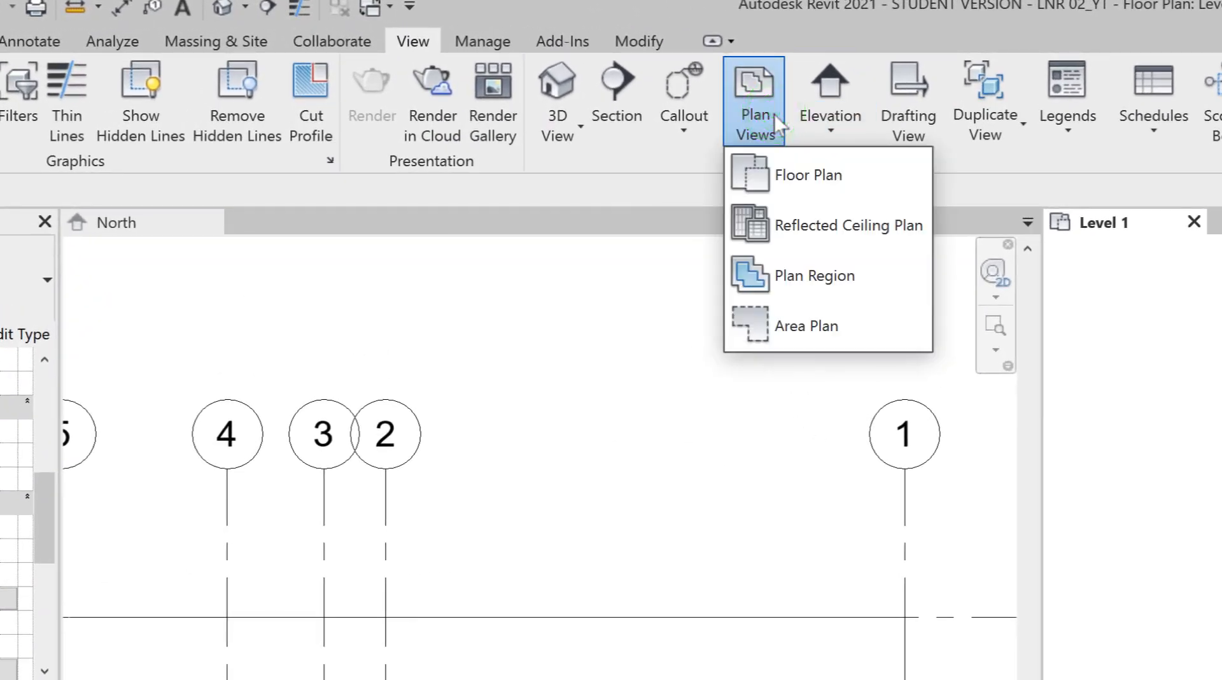
{"action": "left_click", "coordinate": [776, 268]}
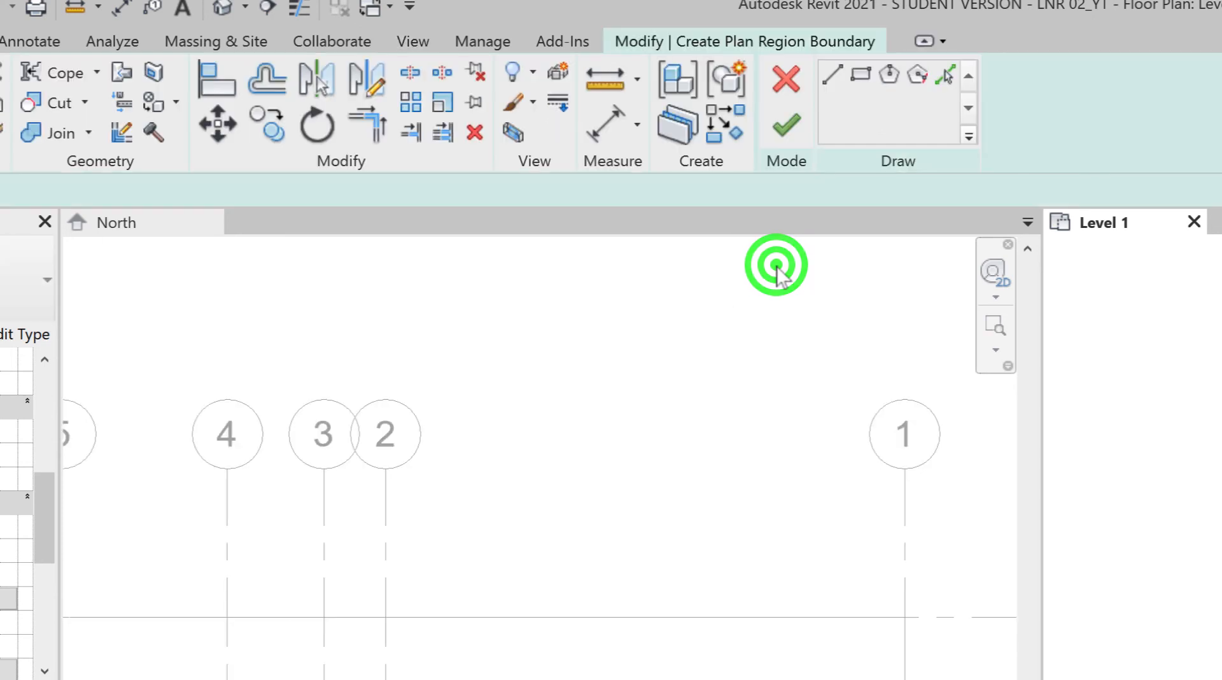
{"action": "left_click", "coordinate": [862, 74]}
{"action": "left_click", "coordinate": [1117, 590]}
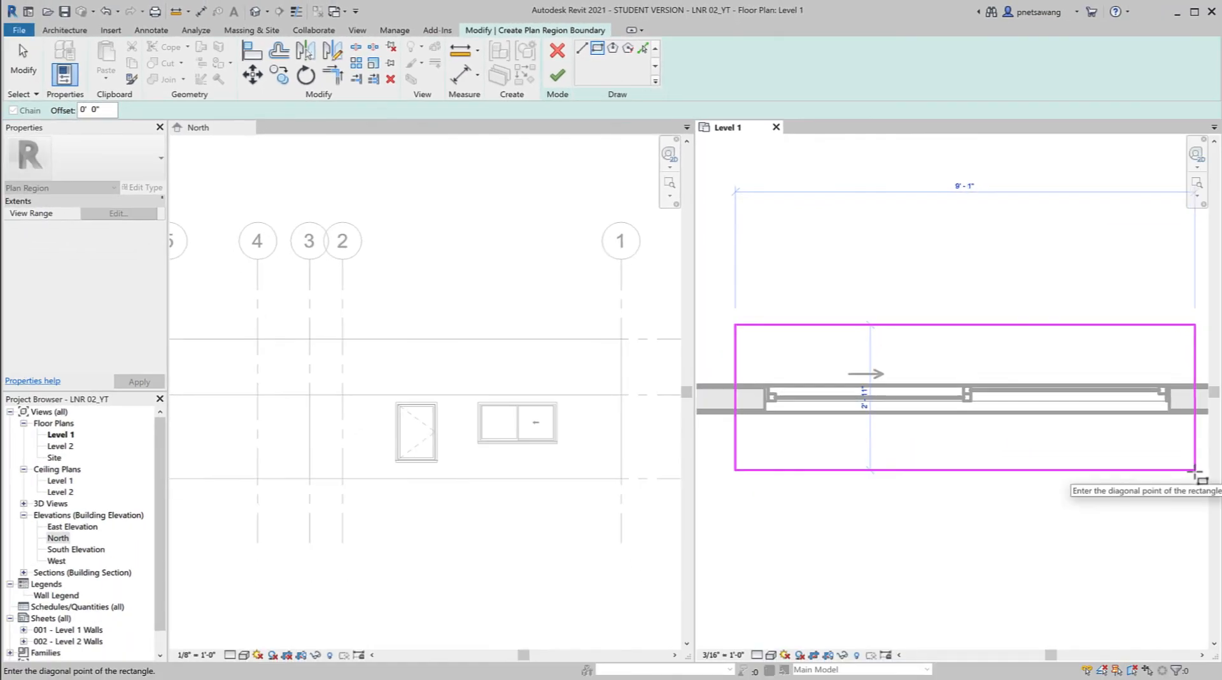
{"action": "left_click", "coordinate": [1195, 471]}
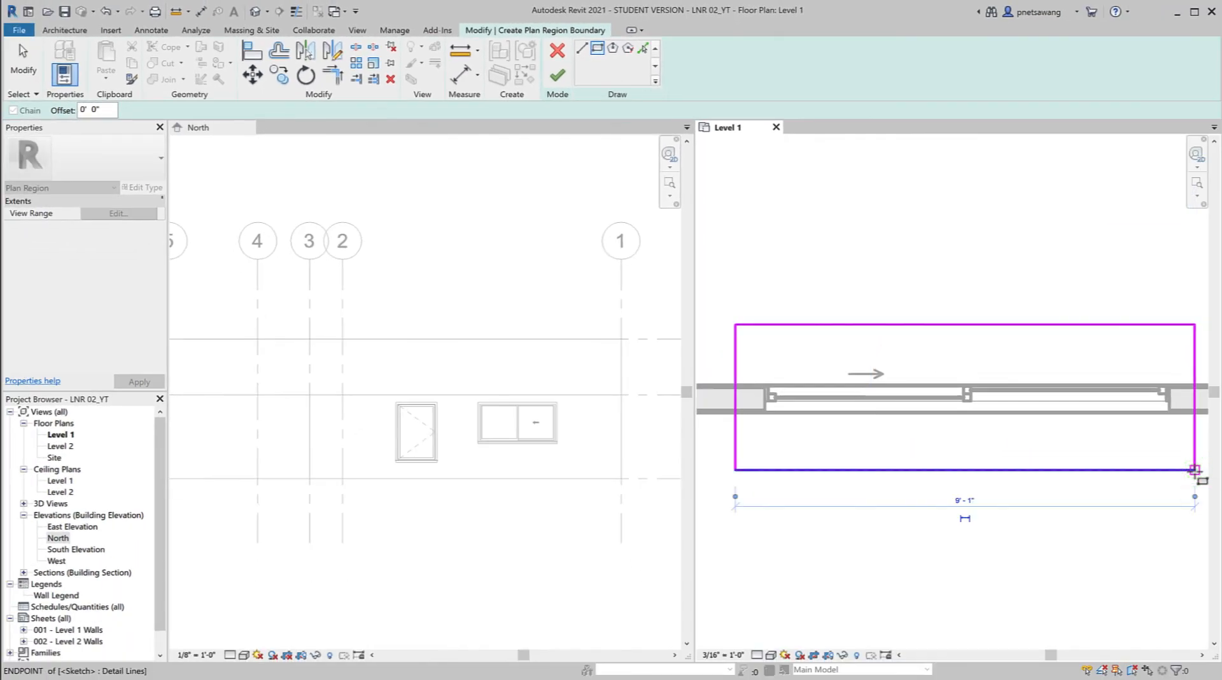
{"action": "key", "text": "Escape"}
{"action": "key", "text": "Escape"}
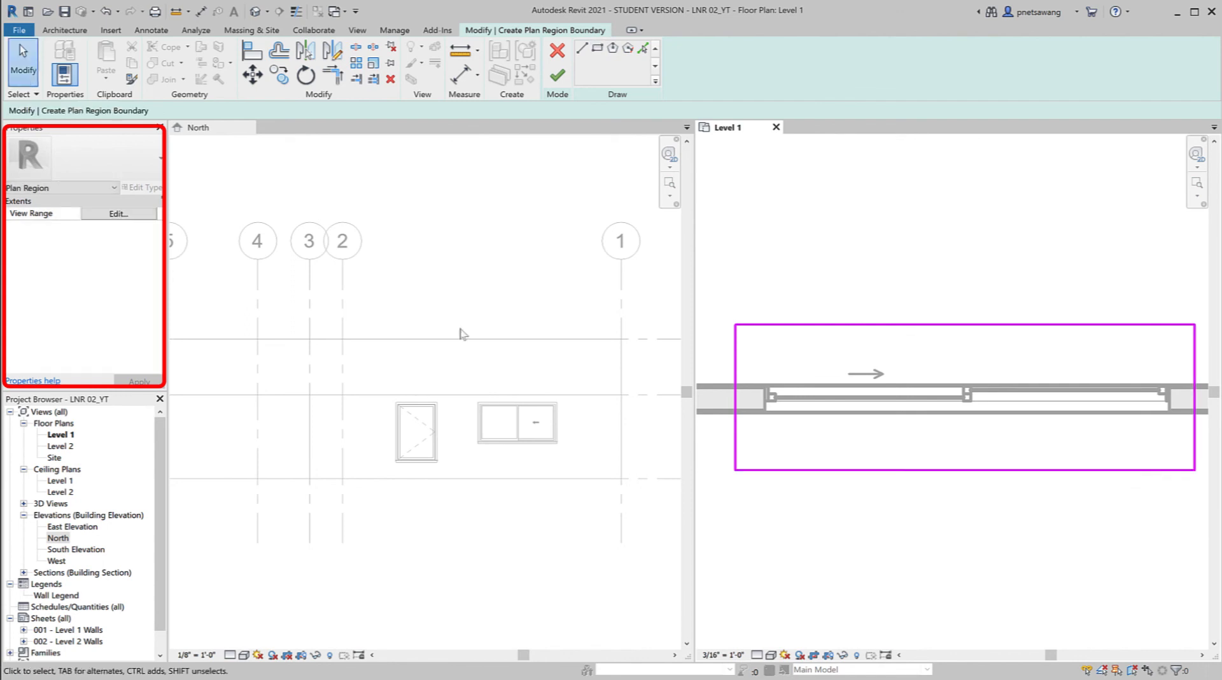
Set the plan region's cut plane offset to 6' above Level 1 and finish the region
{"action": "left_click", "coordinate": [121, 214]}
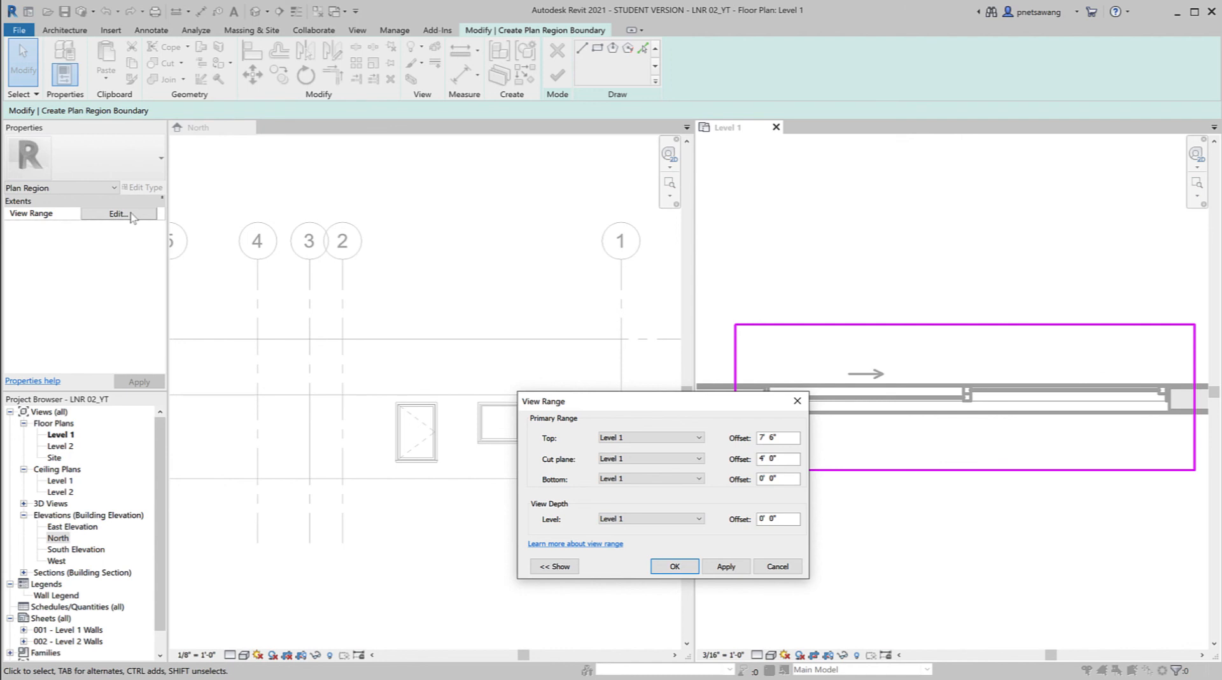
{"action": "left_click_drag", "start_coordinate": [780, 459], "coordinate": [736, 459]}
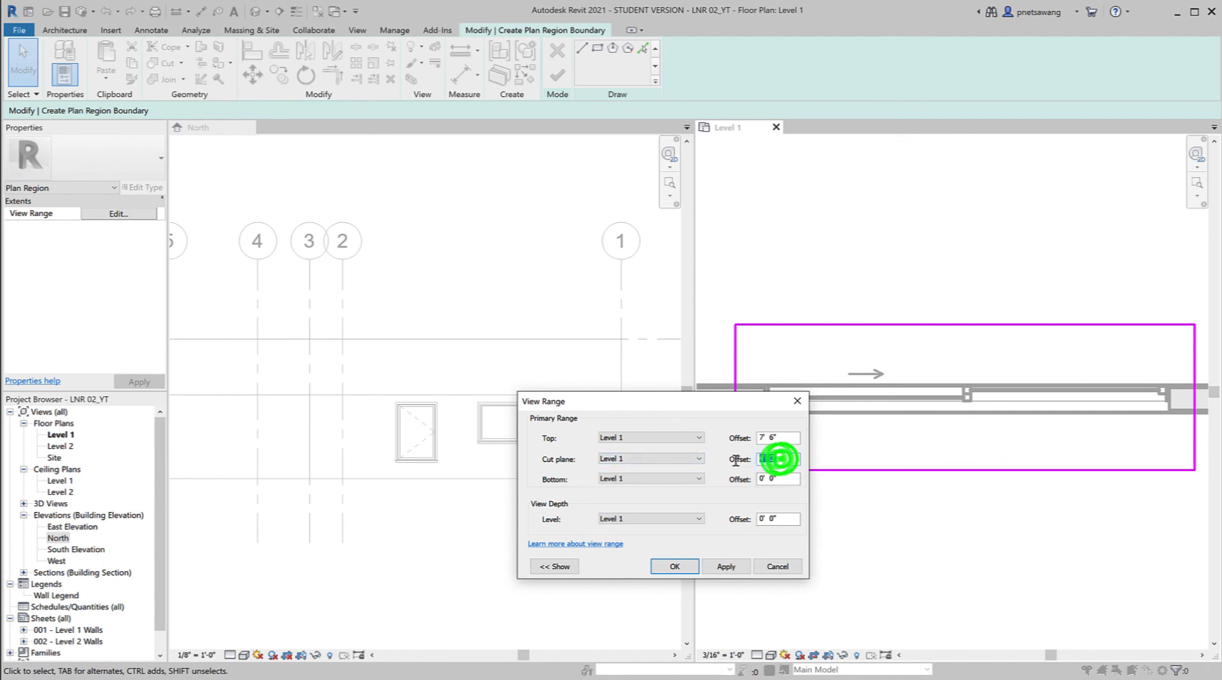
{"action": "type", "text": "6"}
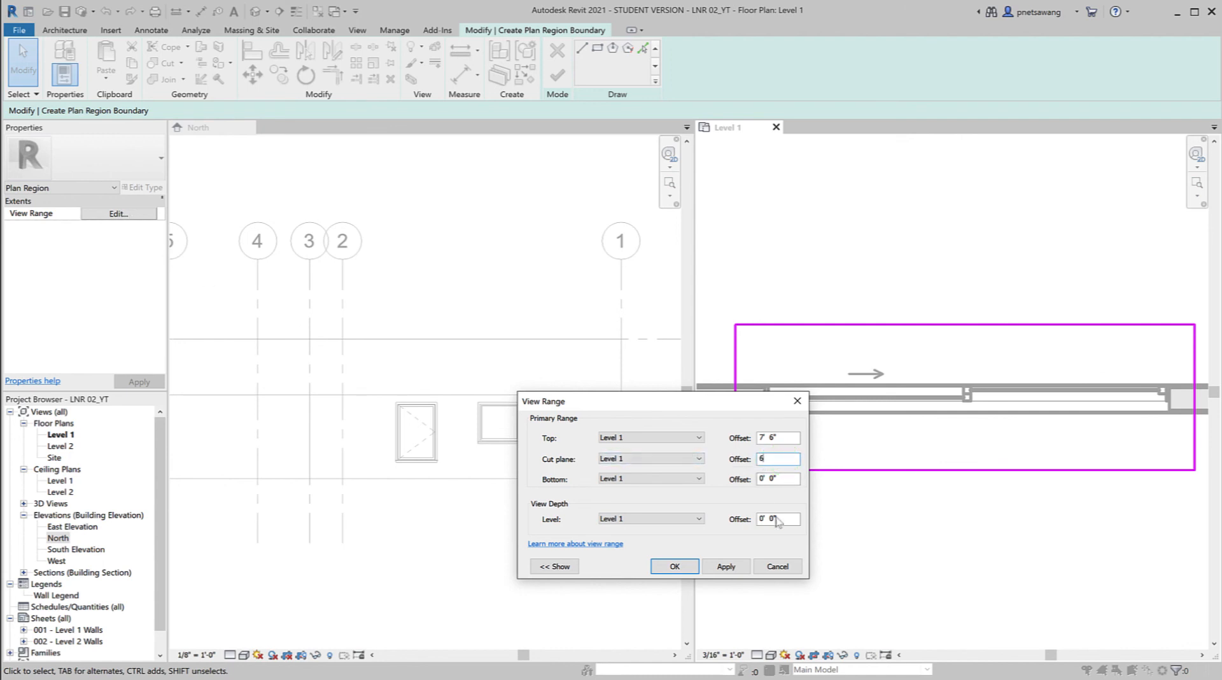
{"action": "left_click", "coordinate": [675, 566]}
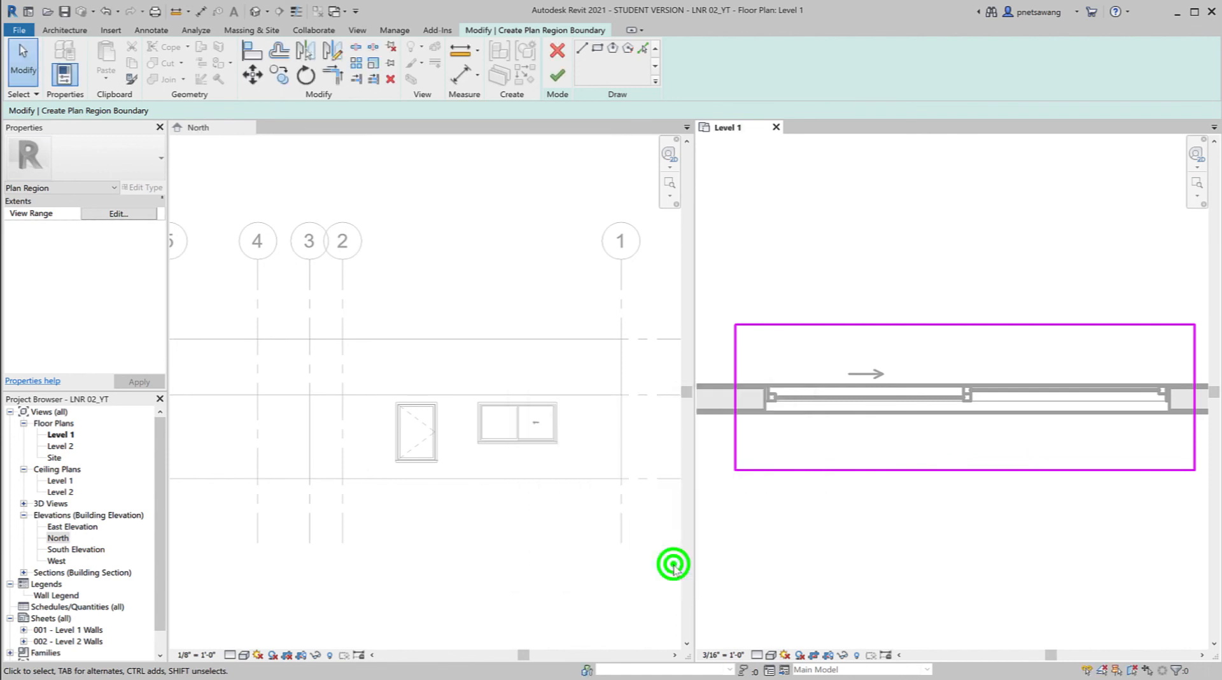
{"action": "left_click", "coordinate": [557, 75]}
{"action": "left_click", "coordinate": [948, 263]}
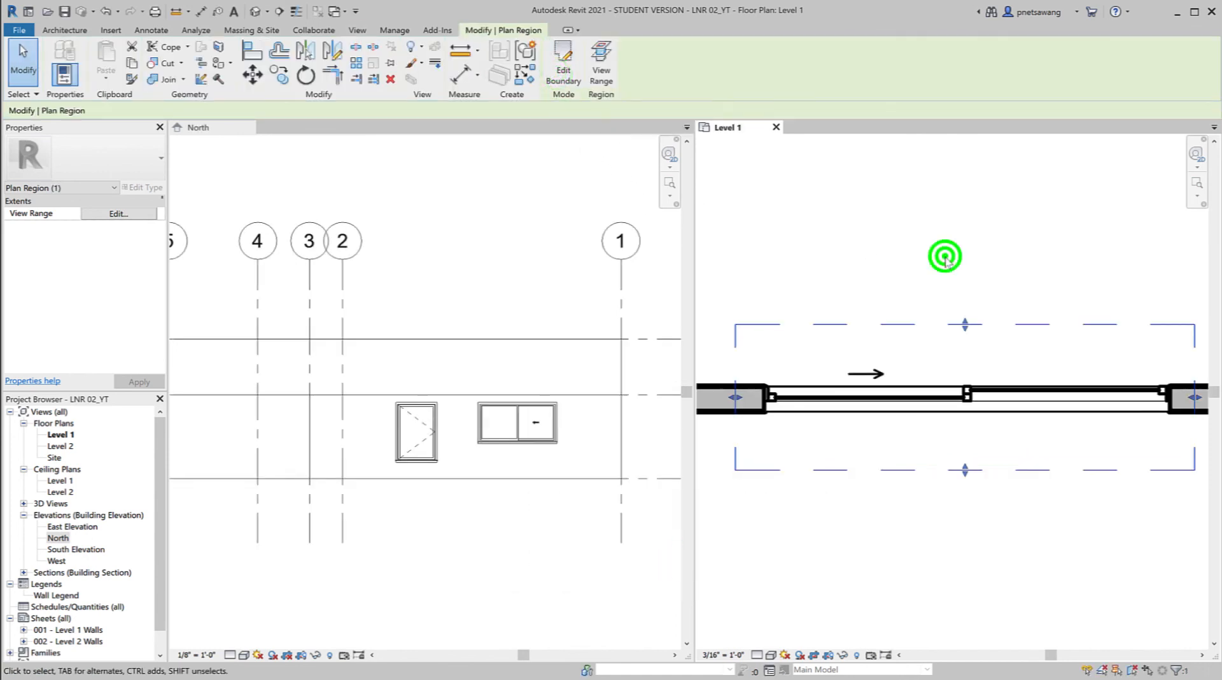